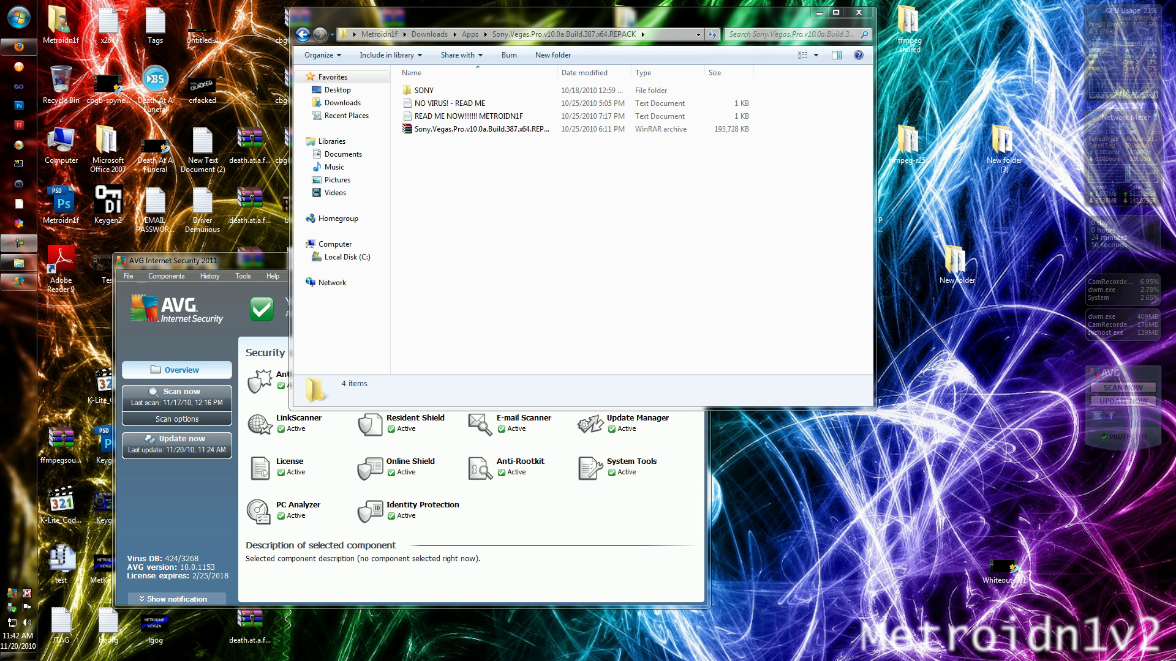
Step: Open the bookmarked Sony.Vegas.Pro.10.Build.387.64bit torrent page in Firefox and look through its description
click(19, 46)
click(150, 19)
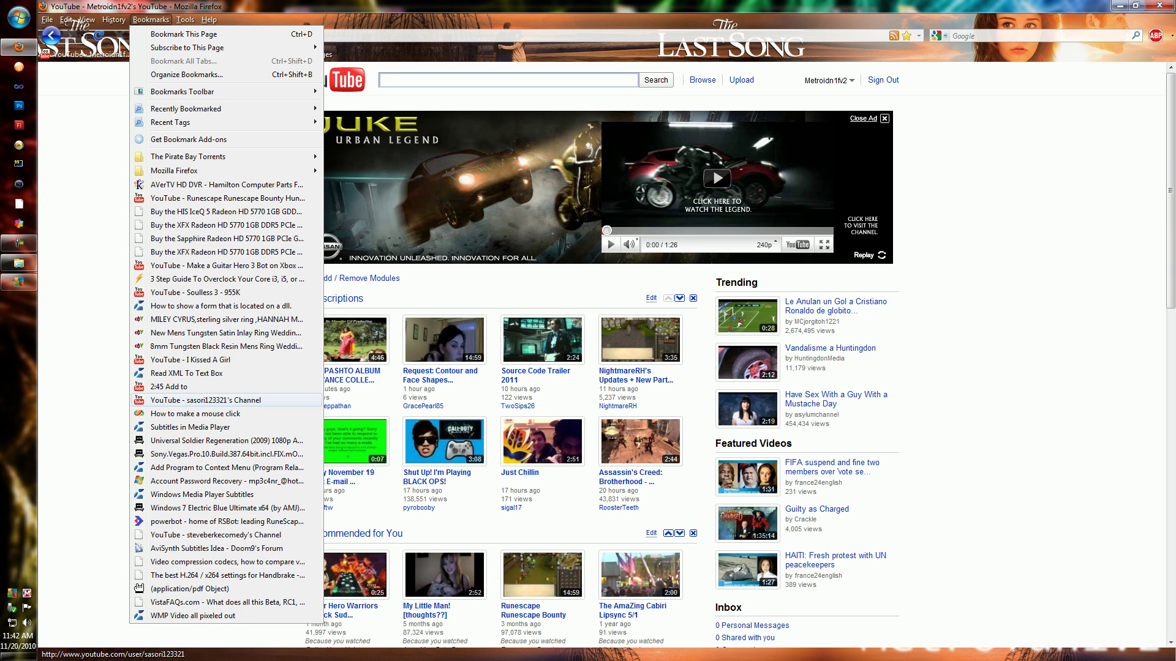
click(227, 455)
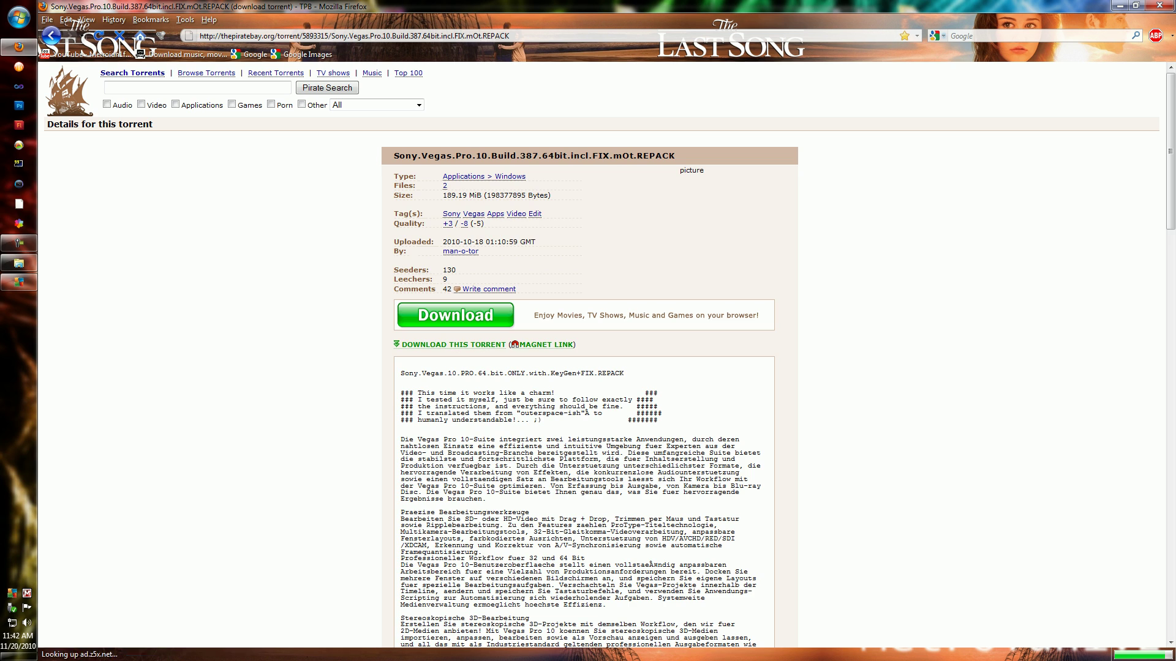
scroll(587, 355, down, 15)
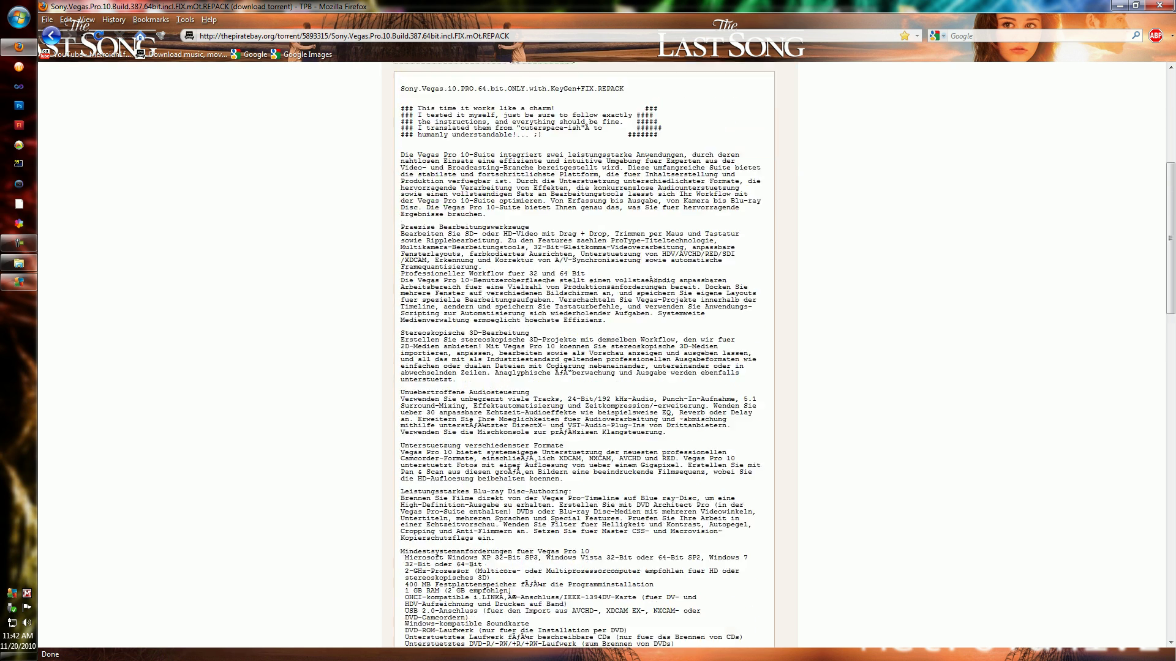
scroll(588, 356, down, 10)
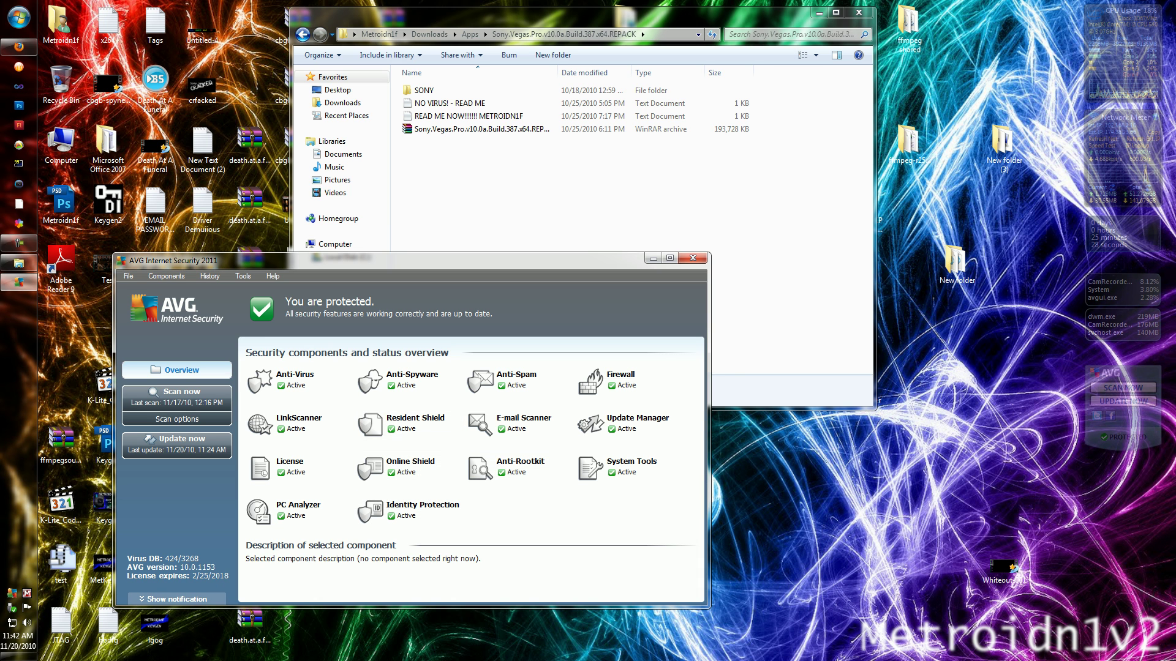
Step: Extract the SONY folder from the Sony.Vegas.Pro.v10.0a.Build.387.x64.REPACK archive to the desktop and close the archive
click(475, 128)
double_click(474, 128)
click(205, 260)
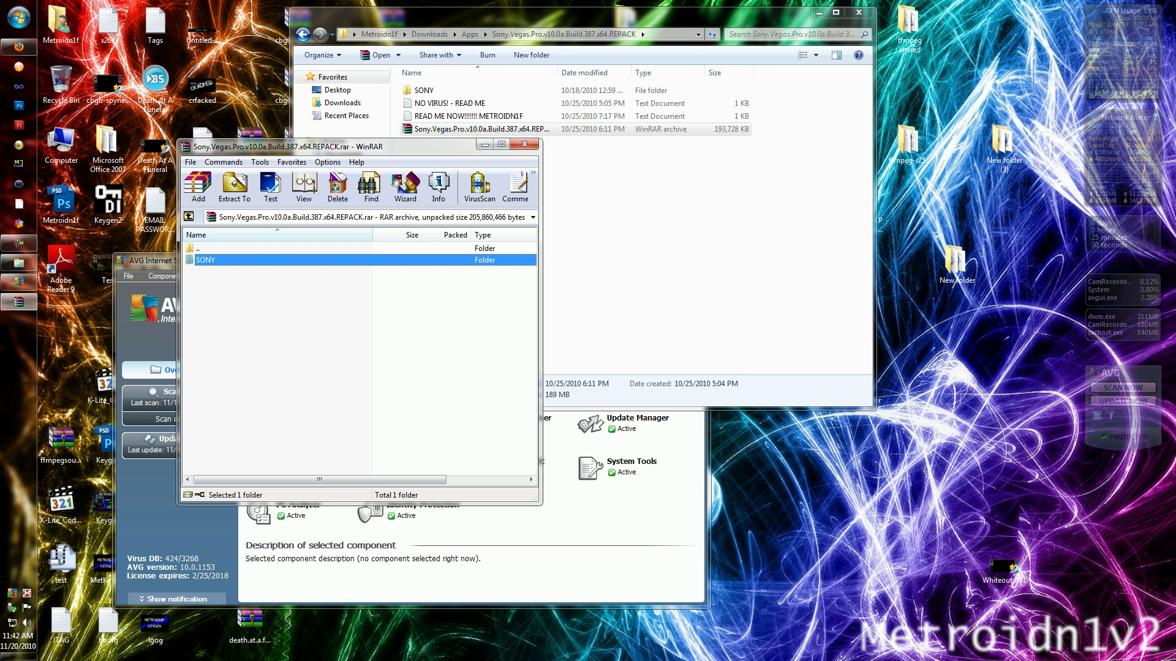
key(alt+w)
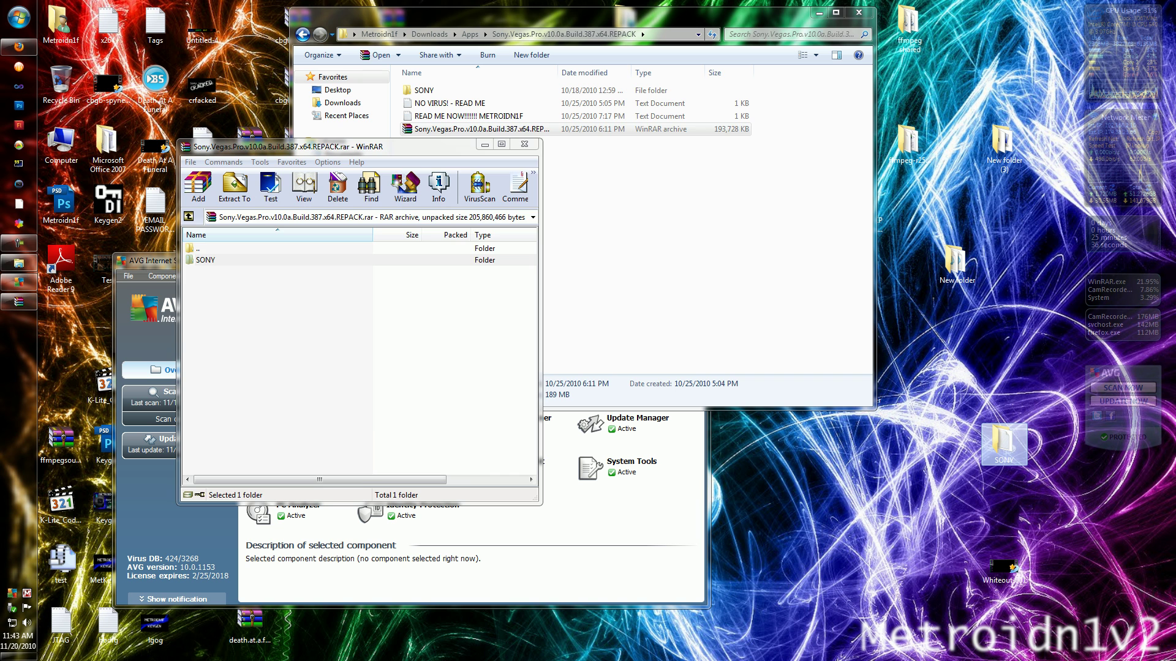
click(523, 144)
Step: Look into the Vegas Pro 10 64bit F!x folder inside the extracted SONY folder and dismiss the antivirus alert without removing files
double_click(1003, 444)
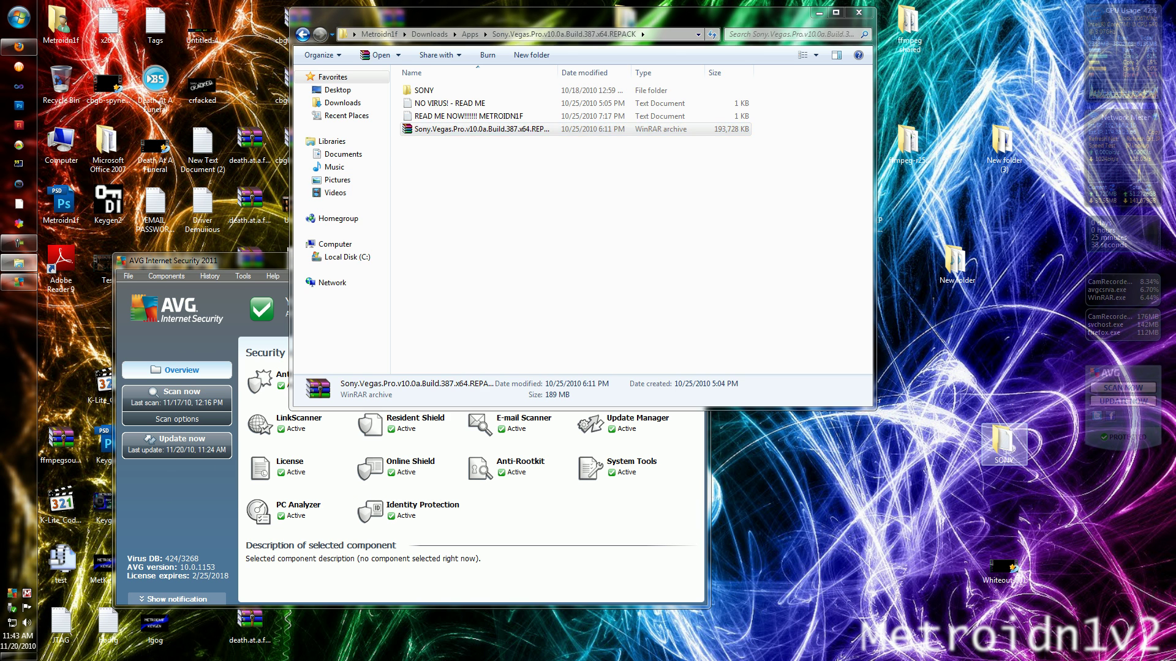
double_click(490, 133)
click(490, 118)
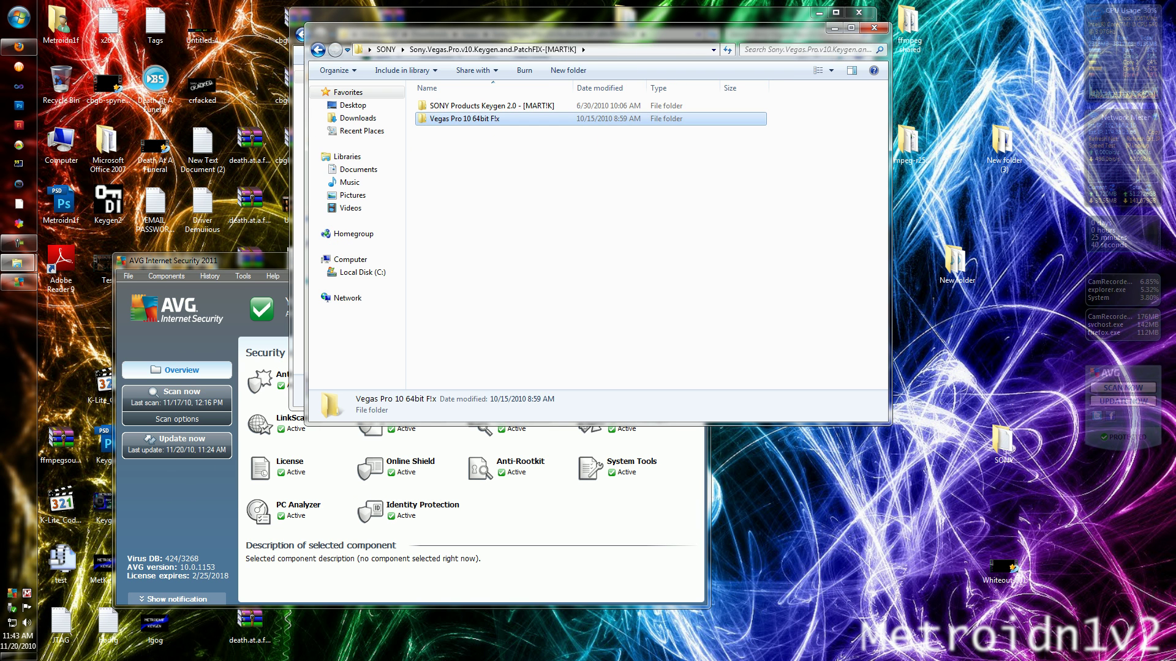
click(490, 118)
double_click(521, 118)
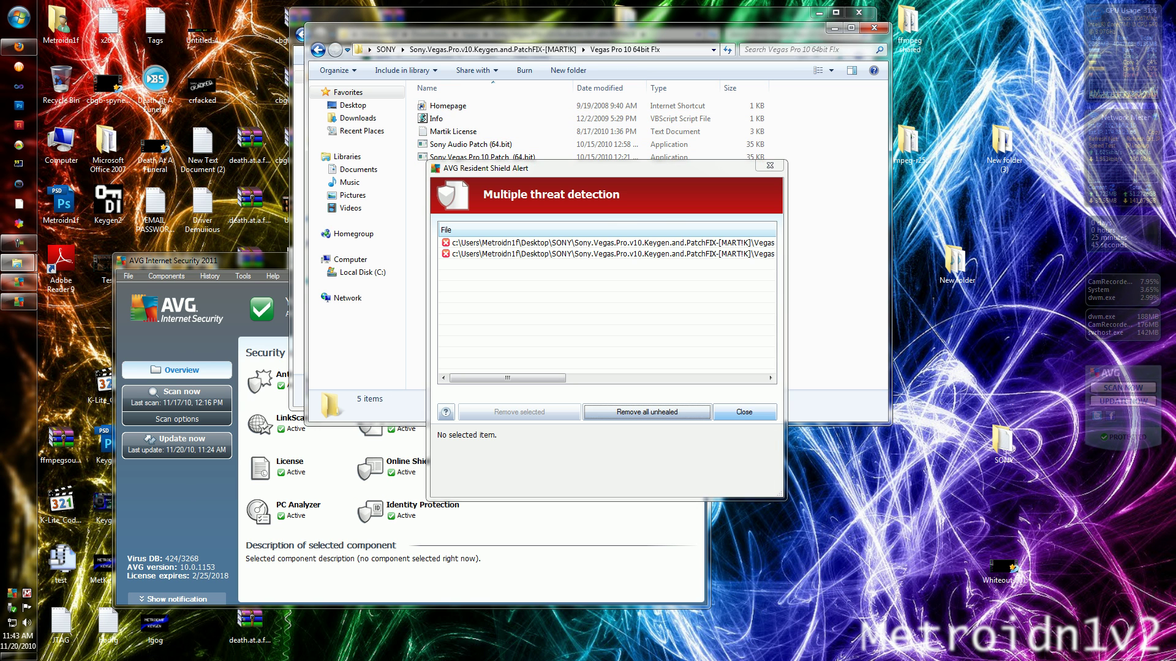
click(743, 412)
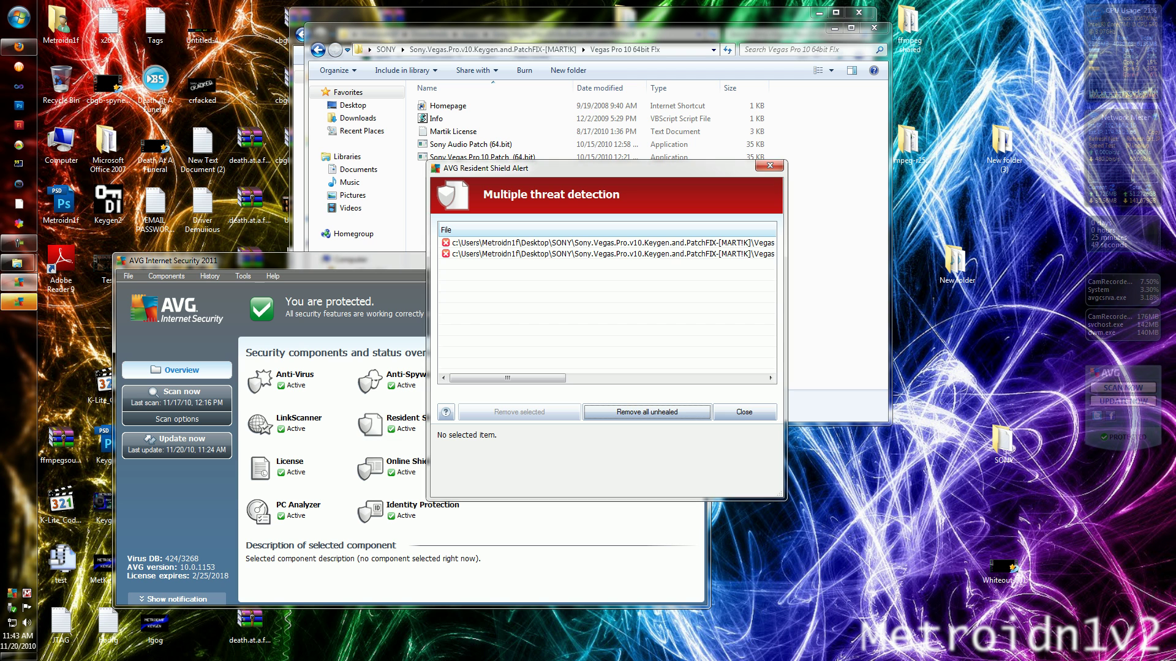
key(Escape)
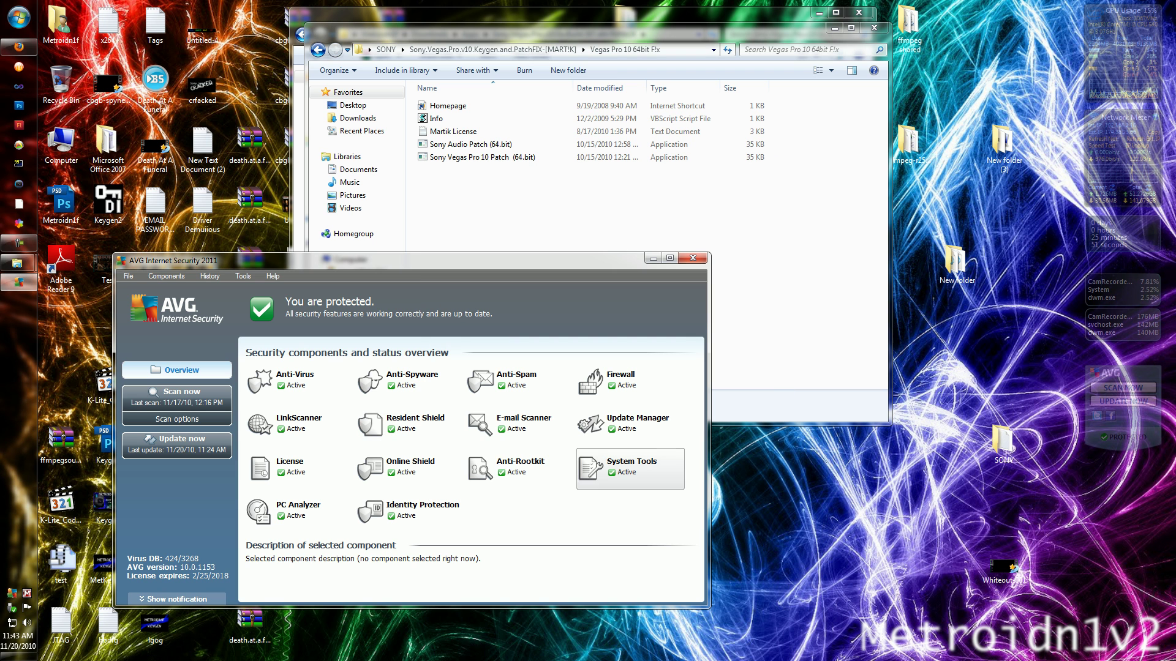
Step: Deactivate the Resident Shield component in AVG, save the change and return to the folder window
right_click(409, 426)
click(438, 435)
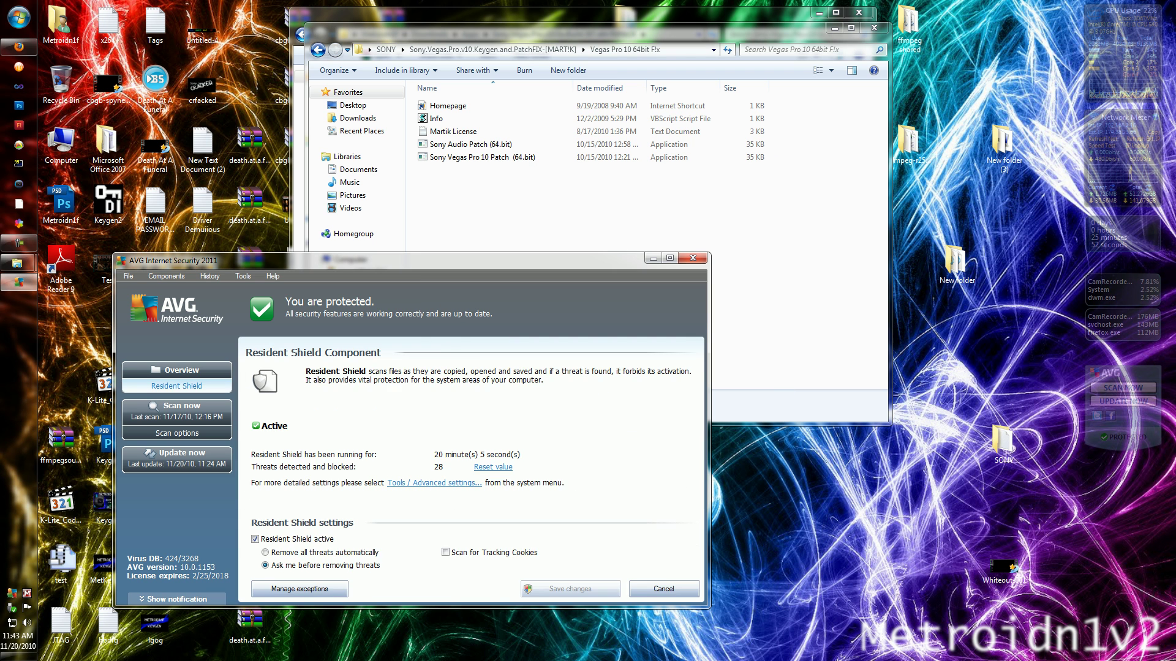
click(255, 539)
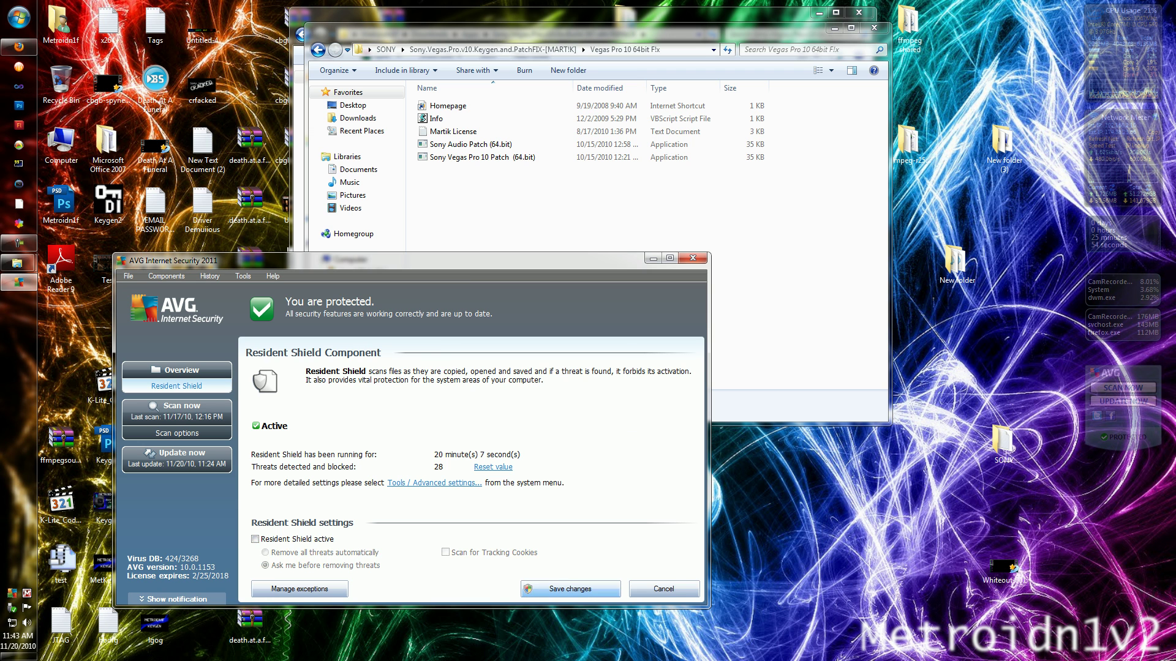
click(570, 589)
click(692, 202)
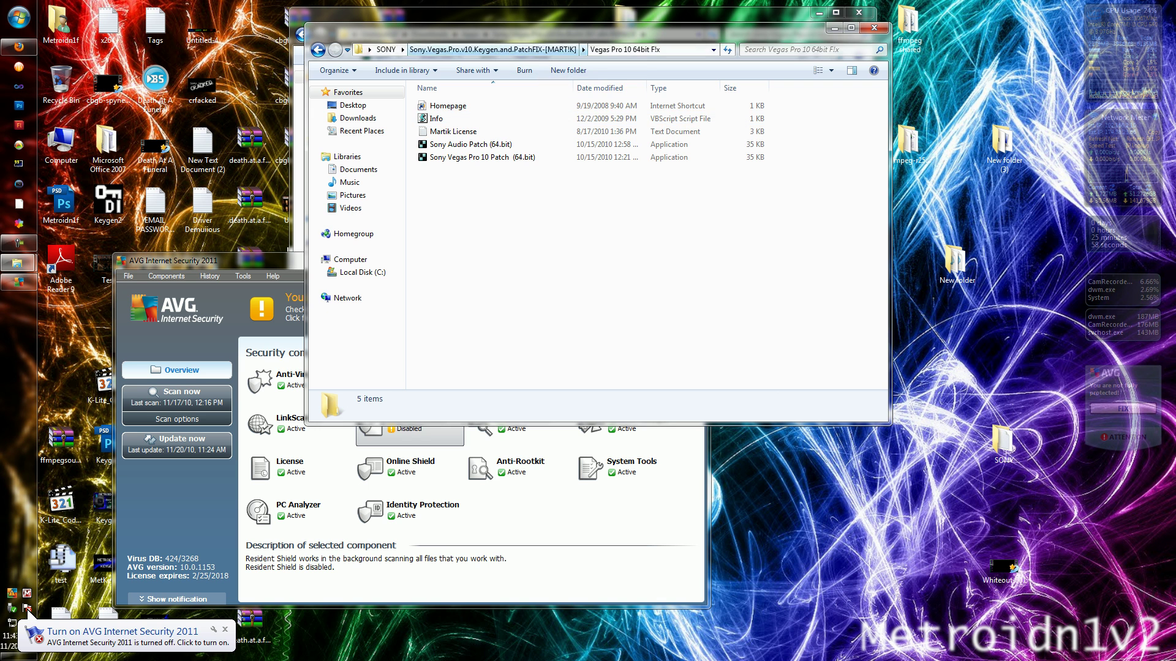
Step: Move the extracted folder's window aside, close the Downloads folder window and go back to the SONY folder
drag(833, 192, 881, 240)
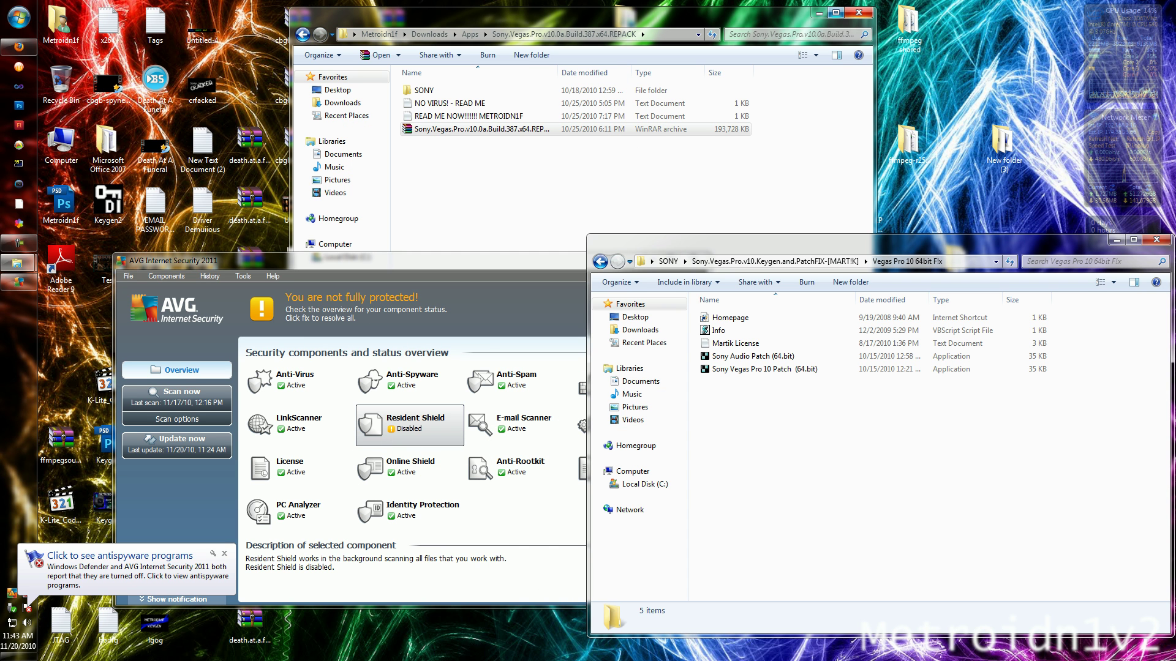
click(859, 12)
click(600, 261)
click(600, 262)
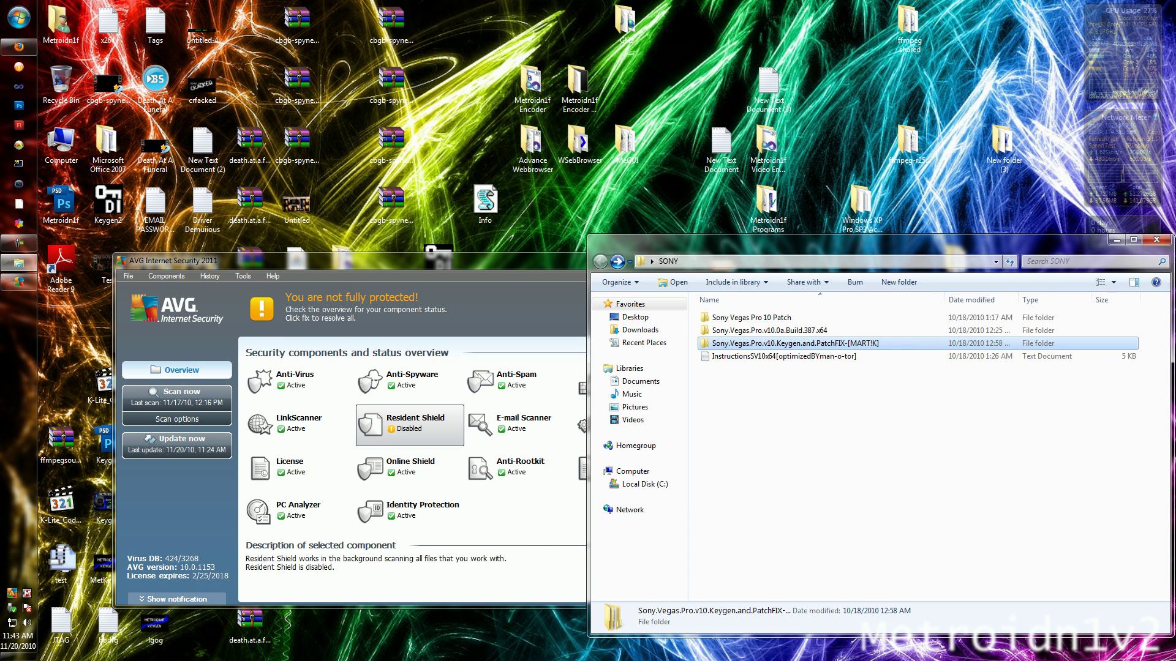
Step: Install Vegas Pro 10.0a from vegaspro100a_64bit in English, accepting the license agreement and keeping the default folder
double_click(769, 331)
double_click(743, 317)
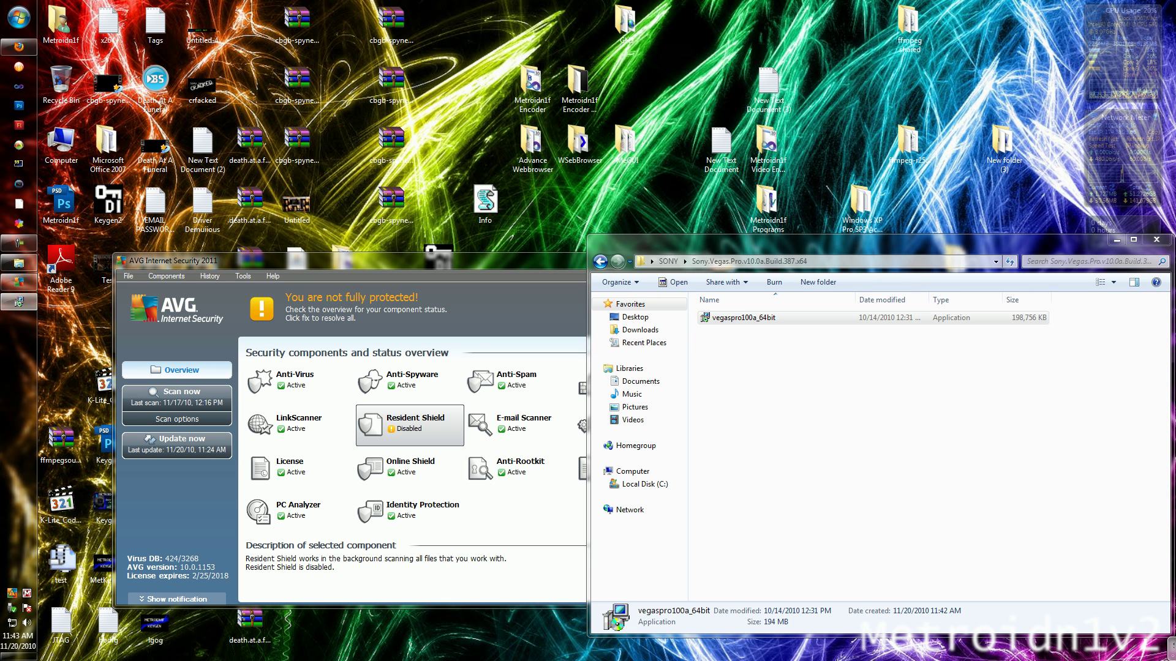
key(Return)
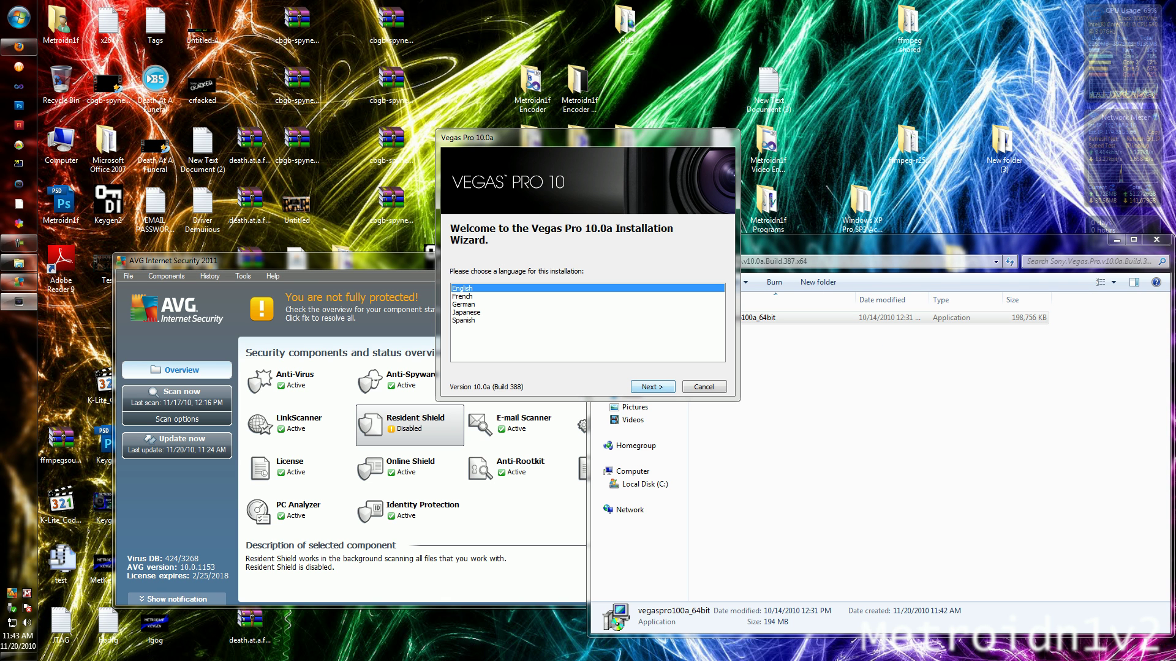
key(Return)
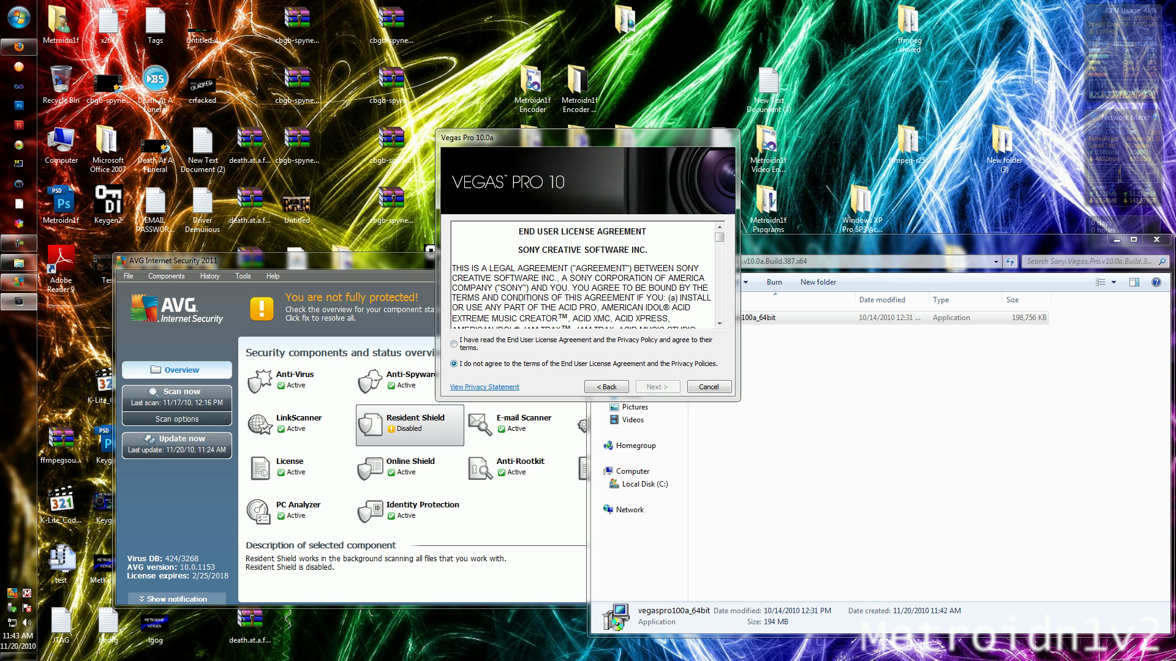
key(Up)
key(Return)
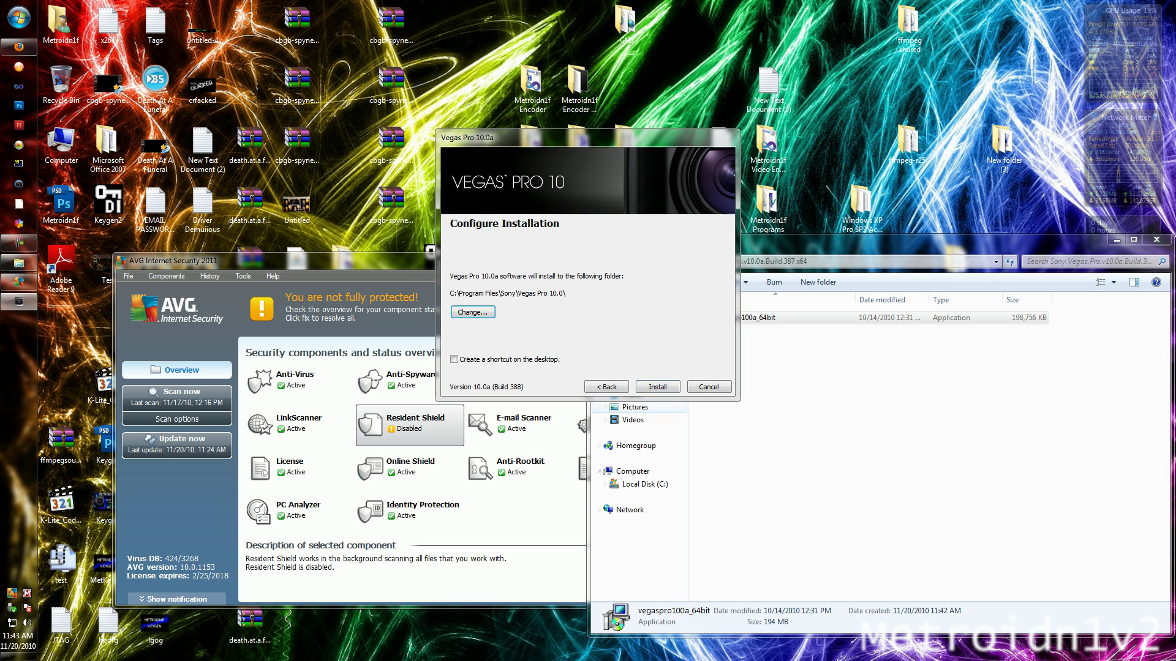
key(Return)
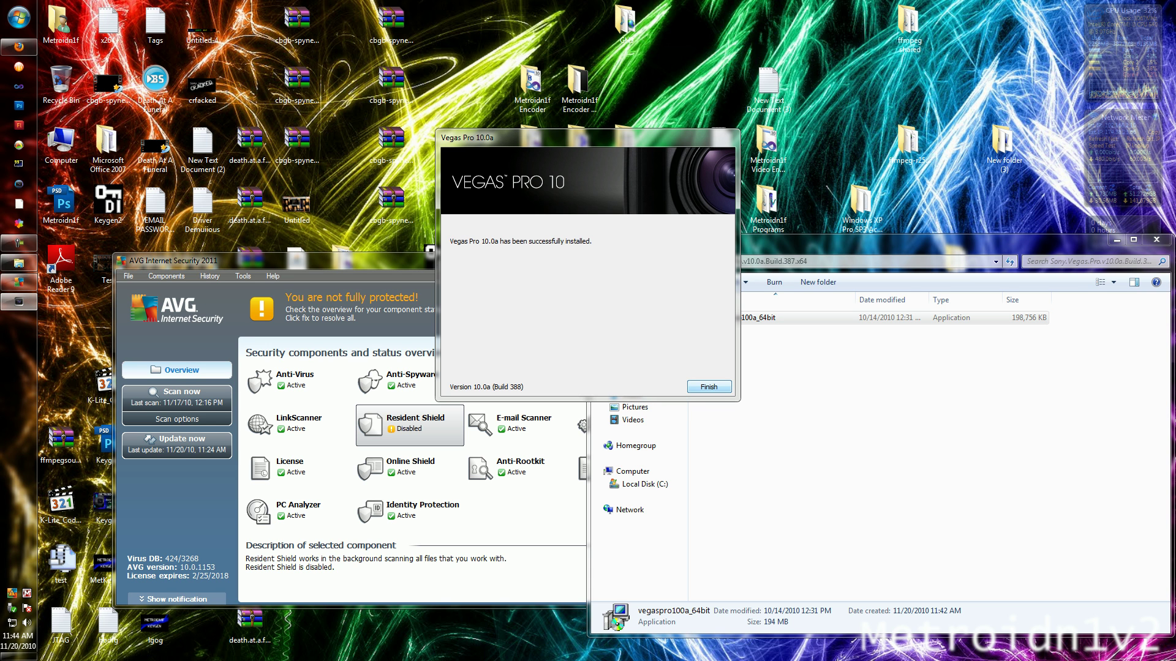
key(Return)
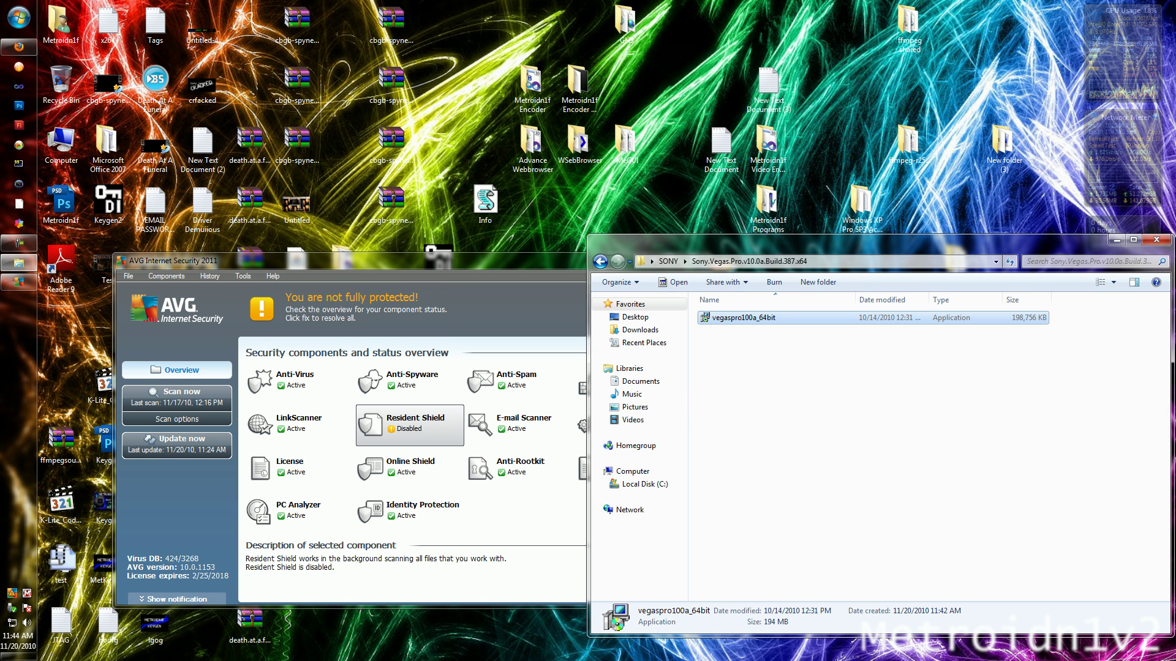
Step: Look into the Sony Vegas Pro 10 Patch folder and return to the SONY folder
key(BackSpace)
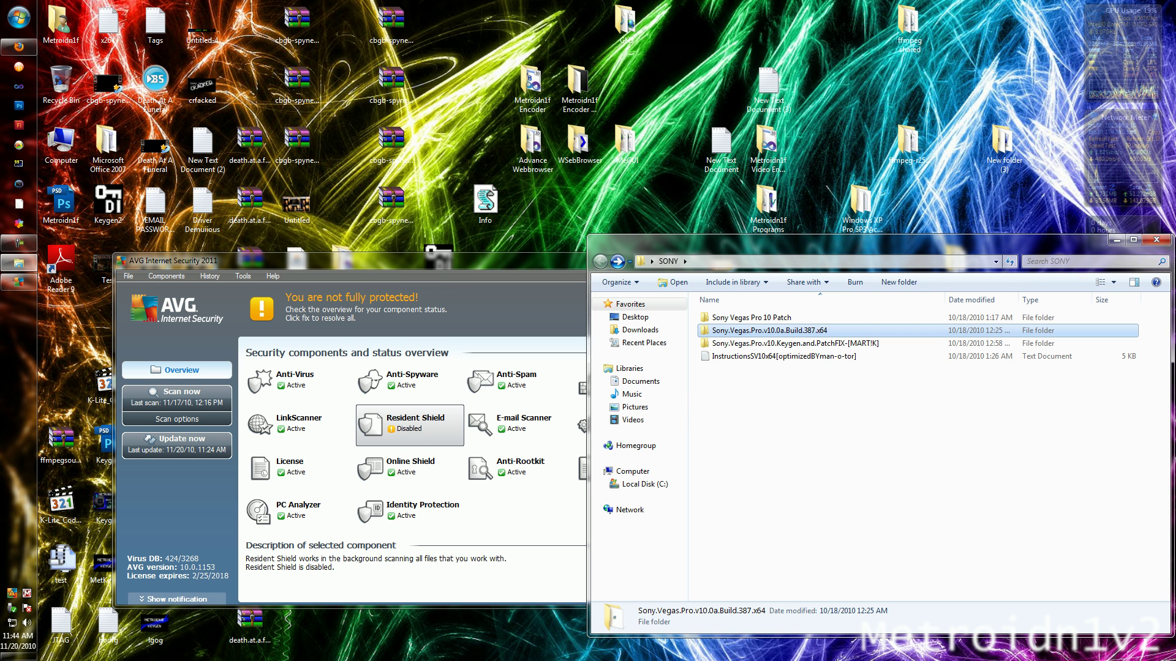
key(Up)
key(Return)
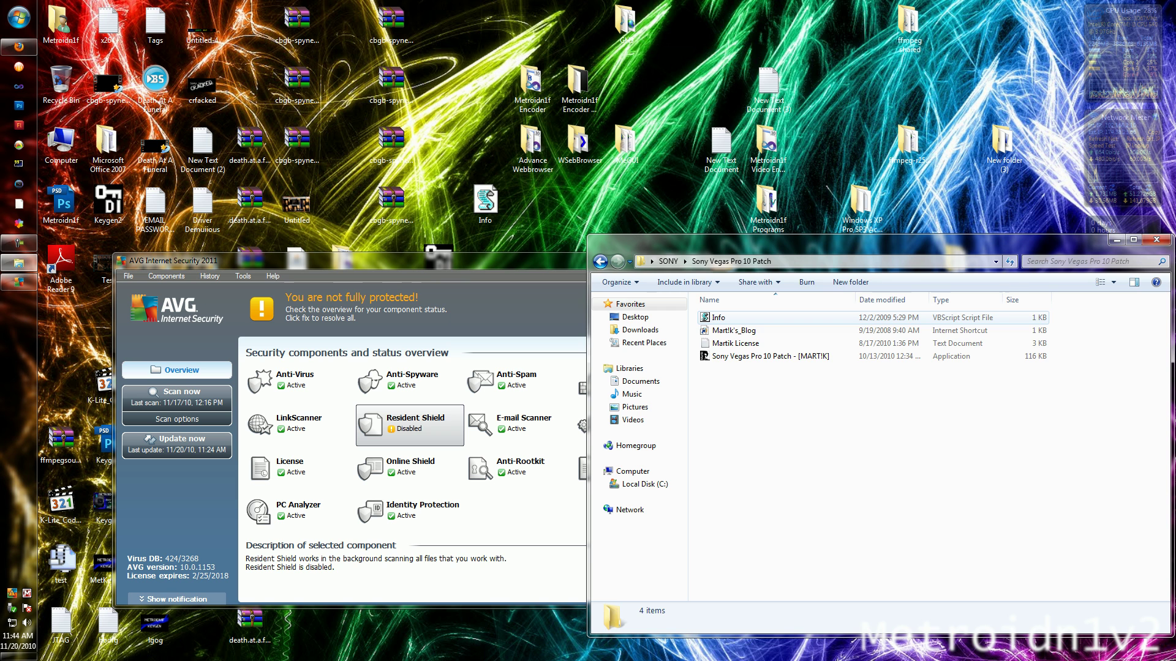
key(BackSpace)
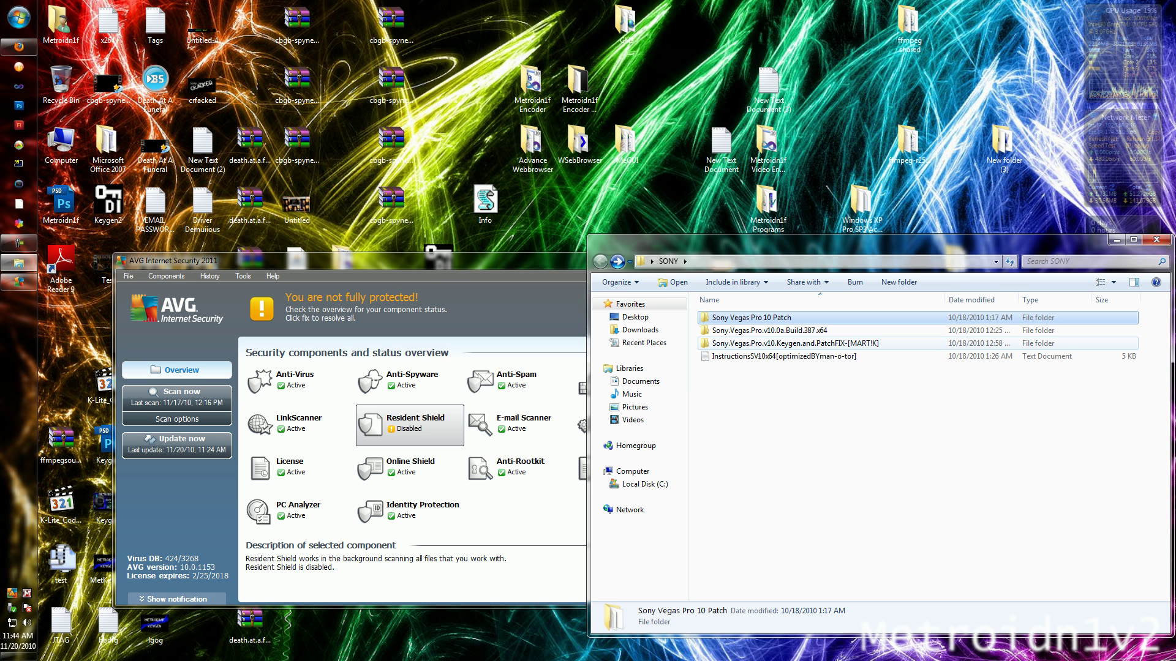
Step: Run SONY Products Keygen 2.0 from its subfolder in Sony.Vegas.Pro.v10.Keygen.and.PatchFIX and continue past the intro notice
key(Down)
key(Down)
key(Return)
key(Down)
key(Up)
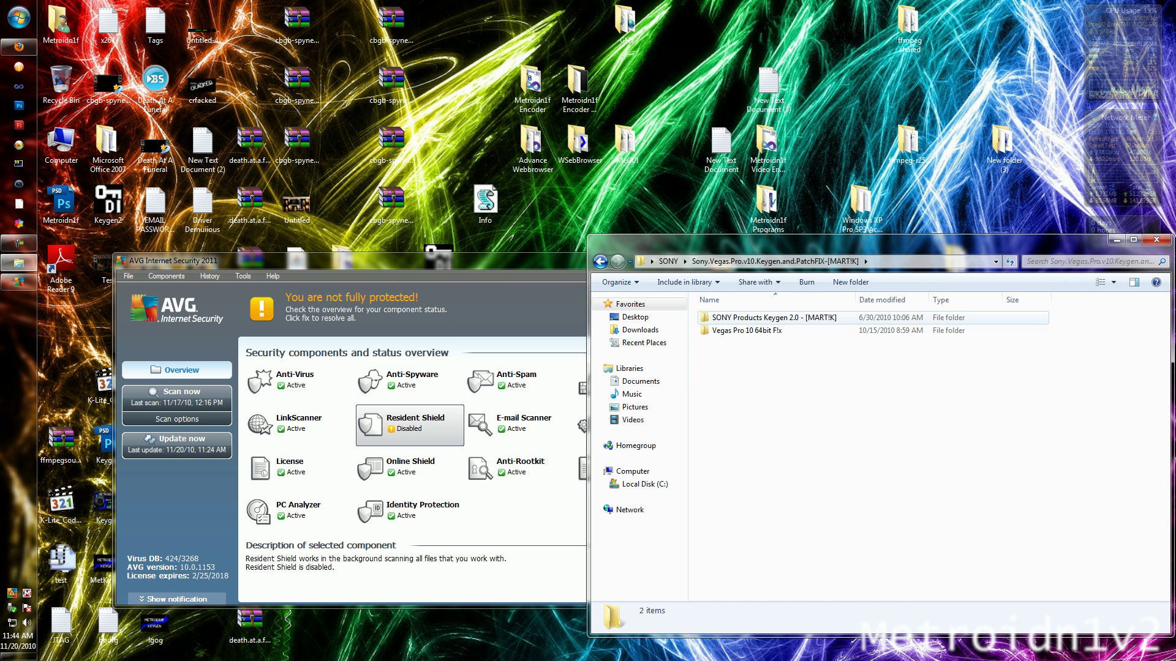
key(Return)
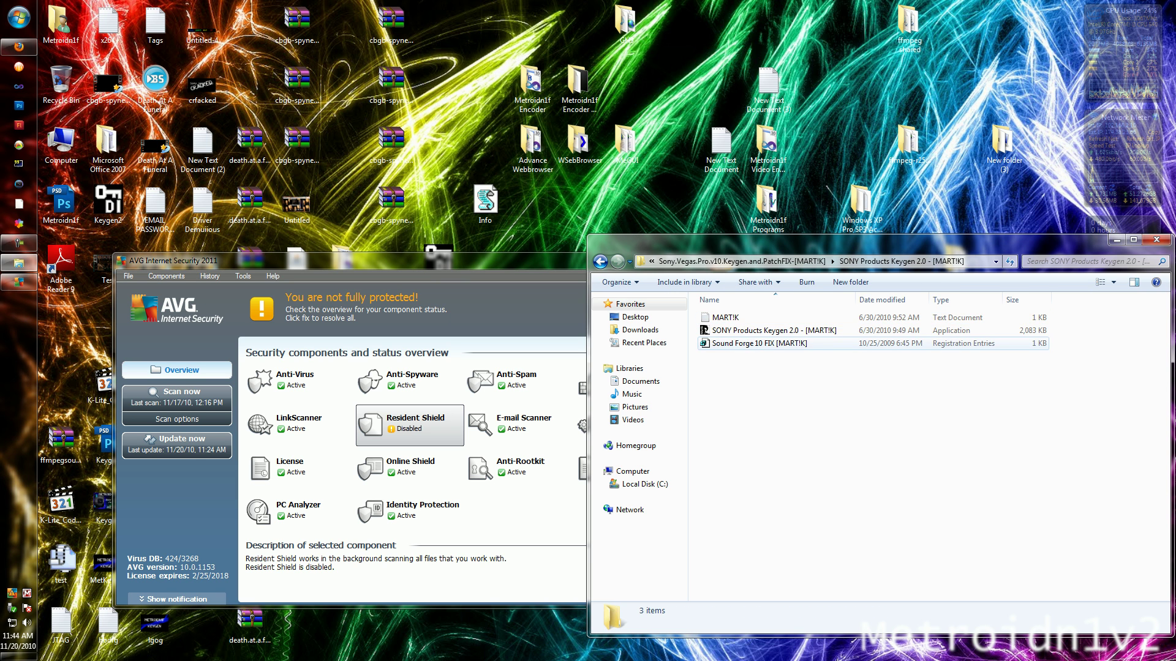
double_click(773, 330)
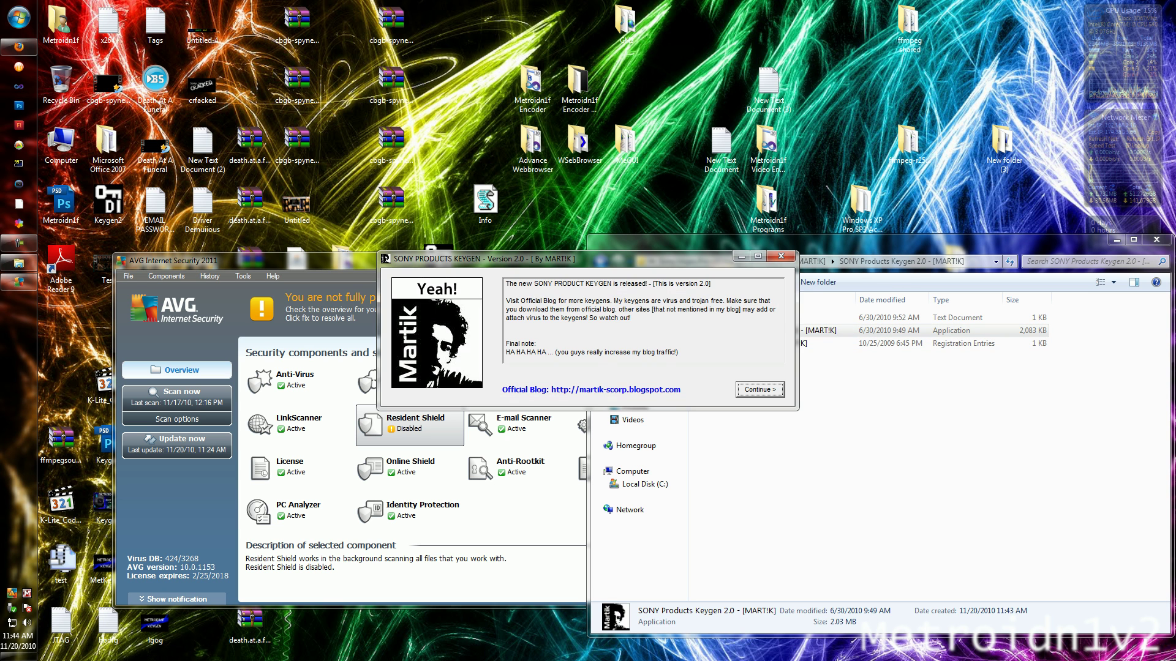
key(Return)
Step: Move the keygen and folder windows apart and choose Vegas Pro 9.0 (32 and 64 bit) Series as the product
drag(588, 275, 957, 77)
drag(797, 243, 646, 335)
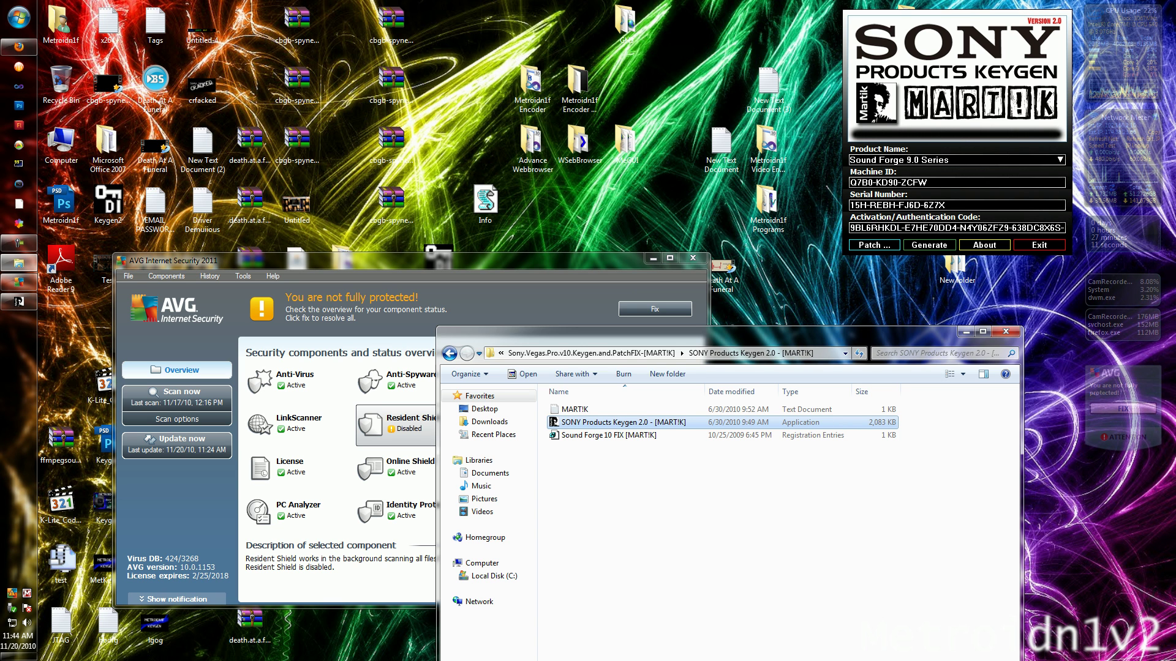
click(905, 89)
click(955, 160)
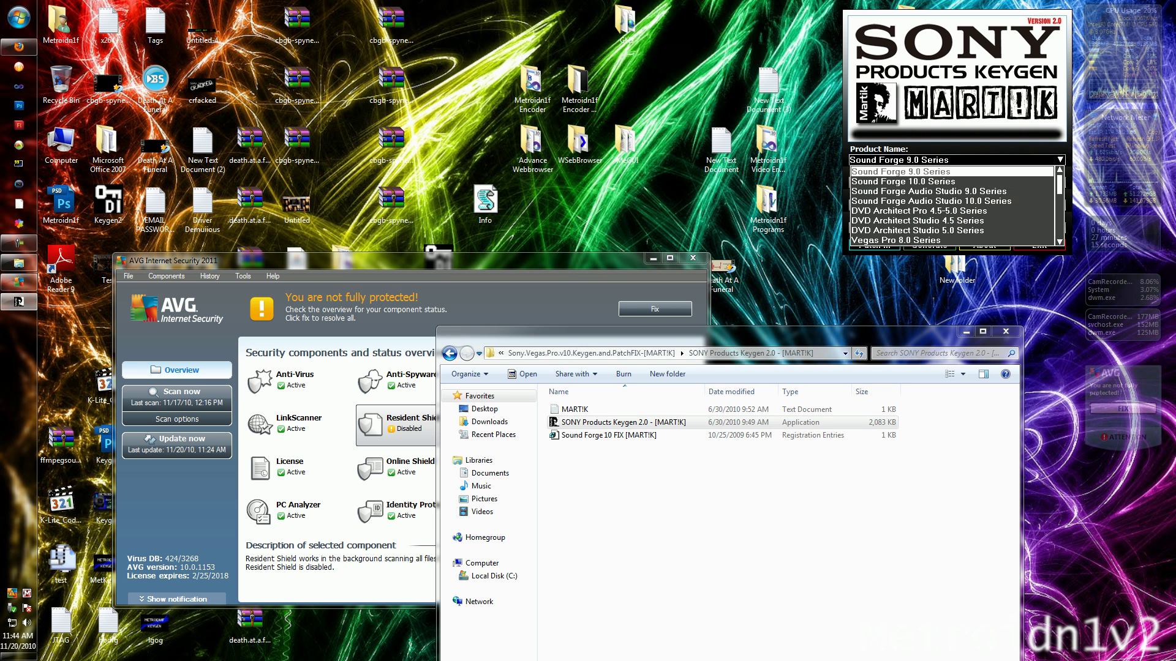
scroll(953, 206, down, 2)
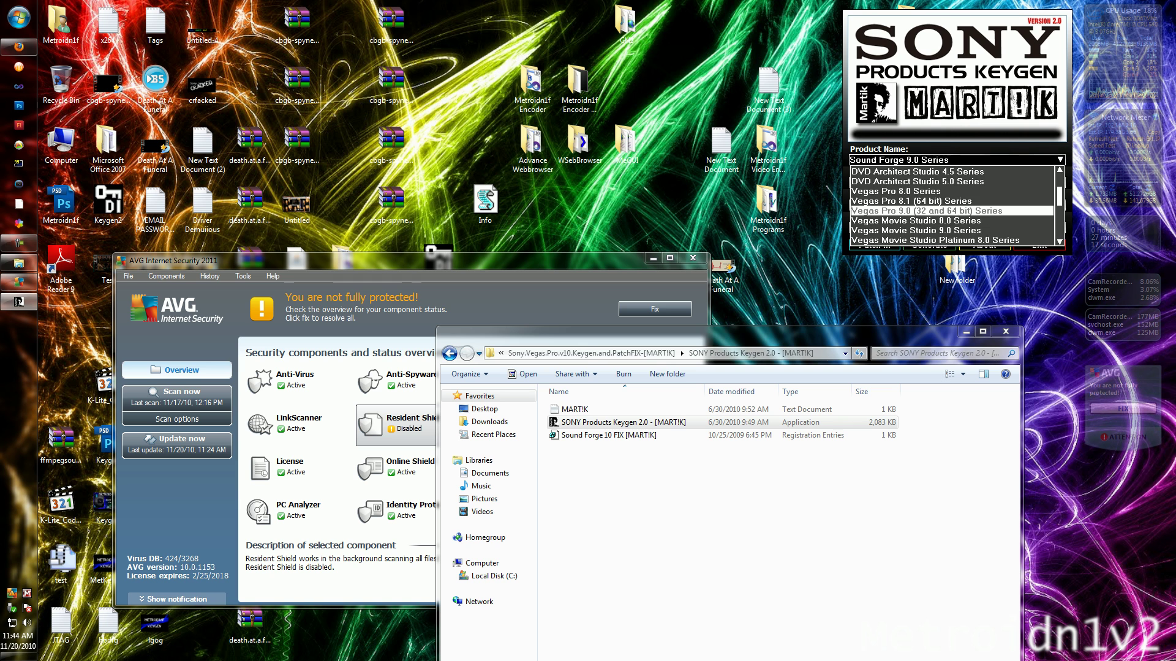
click(951, 210)
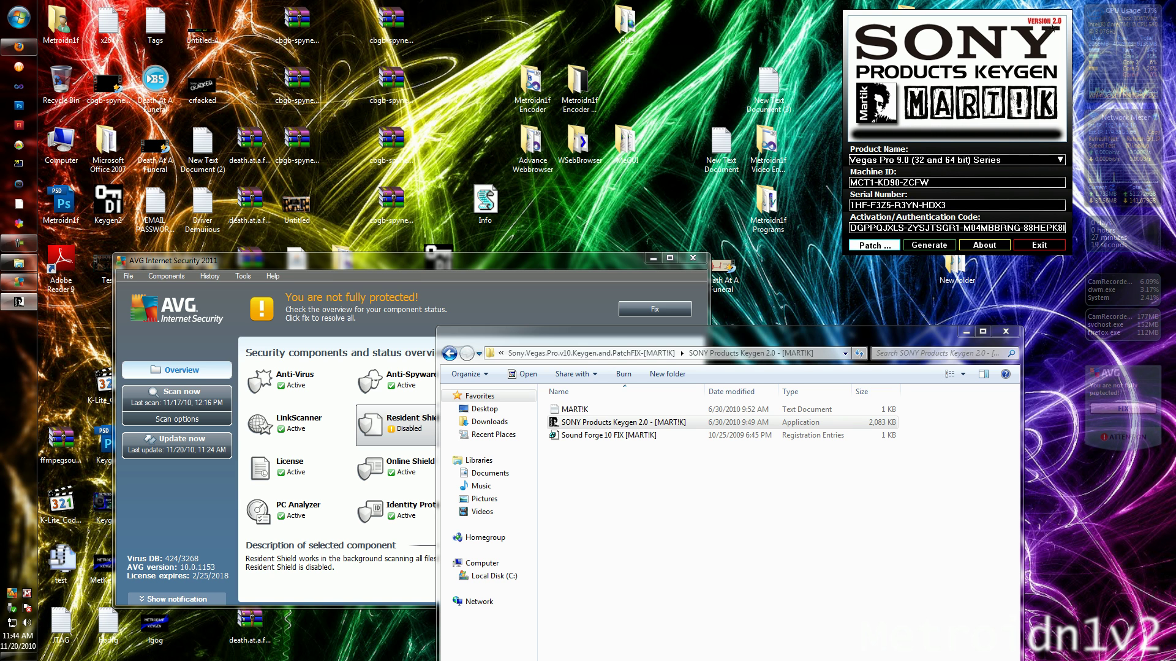
Step: Apply the keygen's patch to the Vegas Pro 10.0 folder under Program Files\Sony and dismiss the completion notice
click(874, 245)
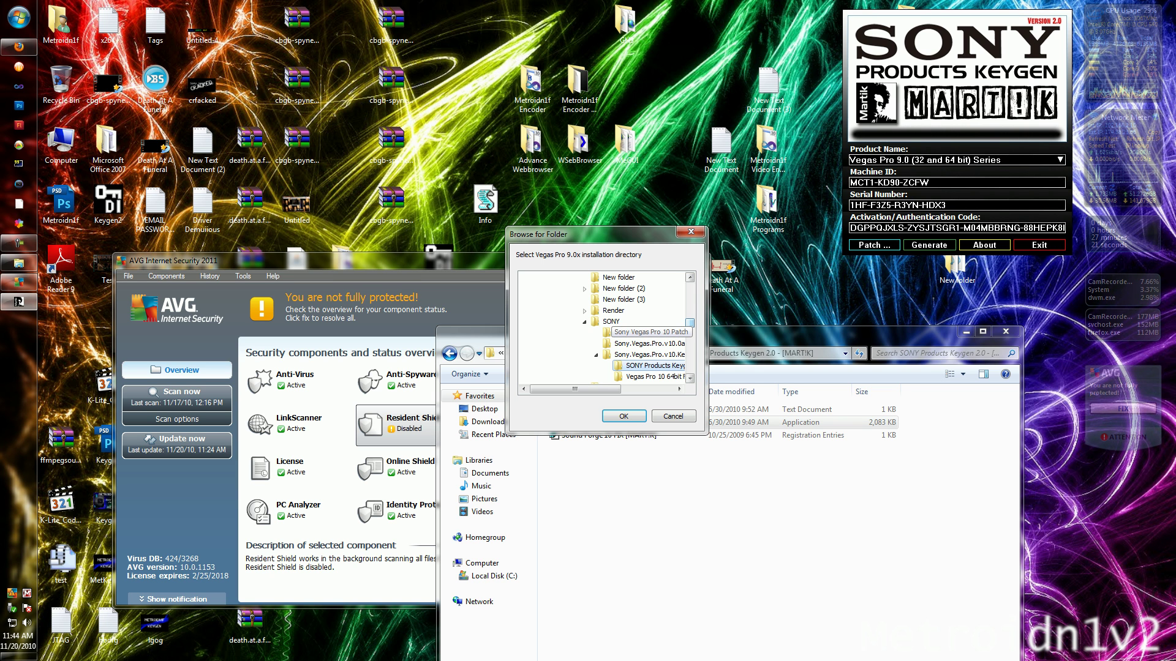
scroll(606, 328, up, 12)
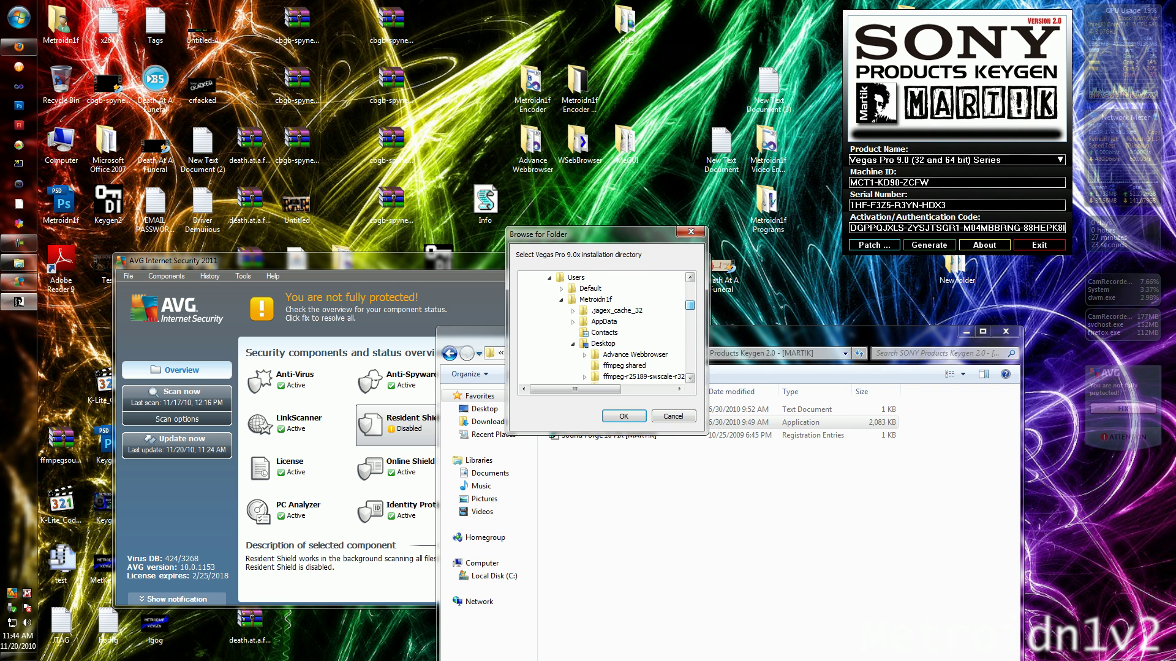
scroll(606, 327, down, 3)
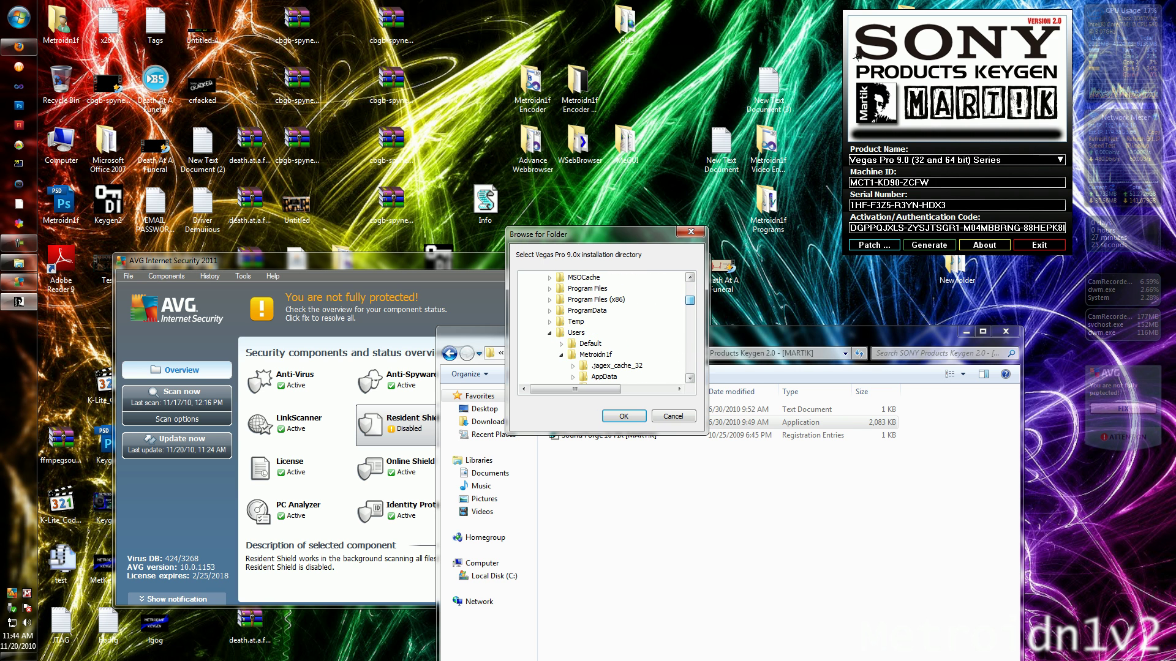
click(550, 289)
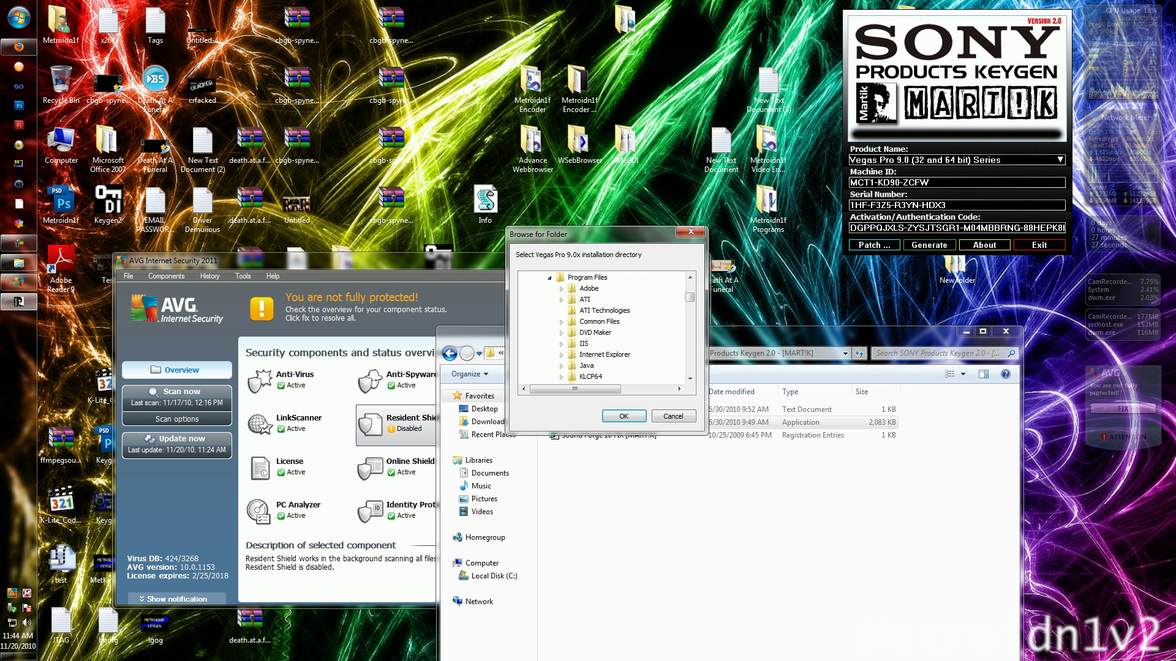
scroll(690, 377, down, 6)
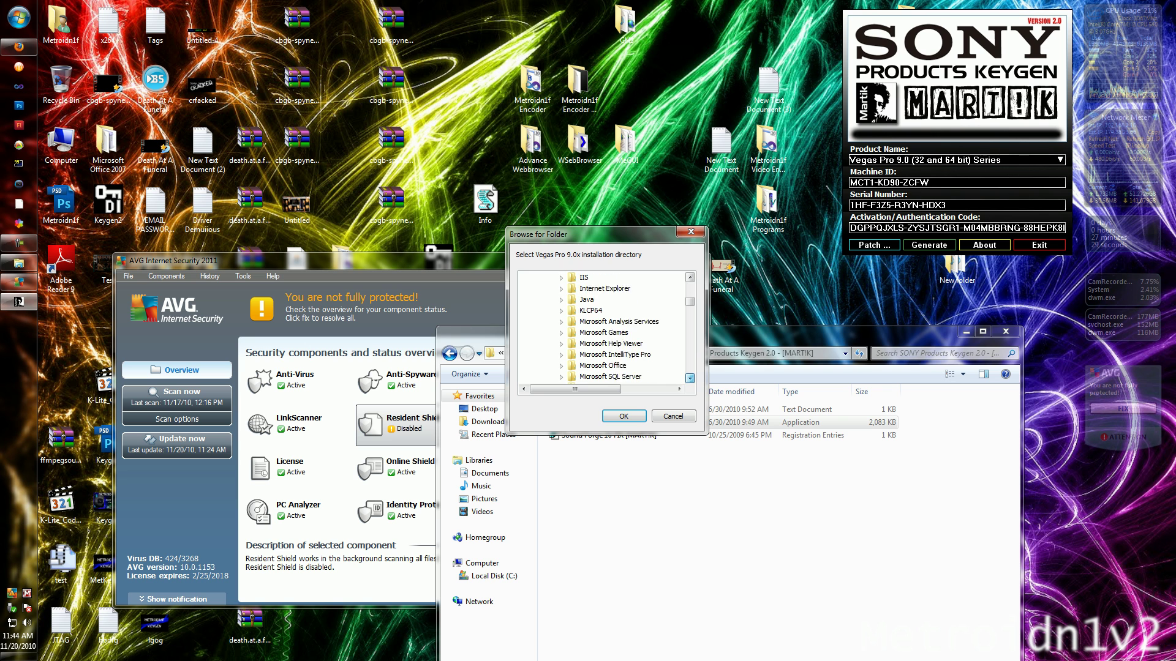
scroll(689, 378, down, 2)
click(561, 322)
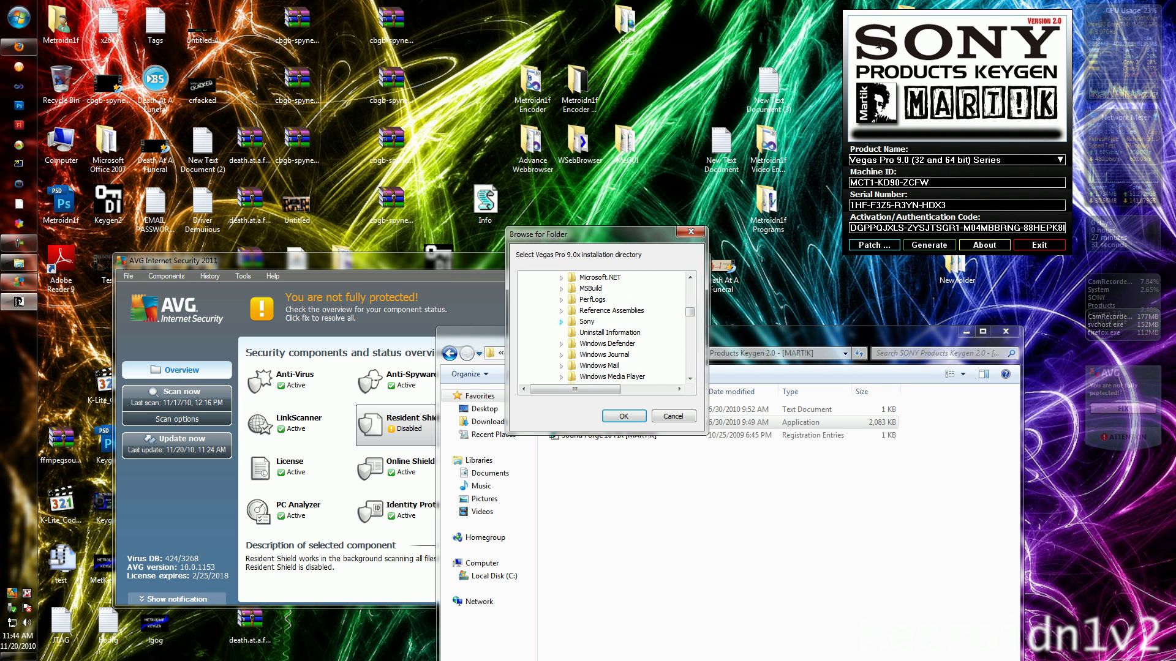
click(605, 333)
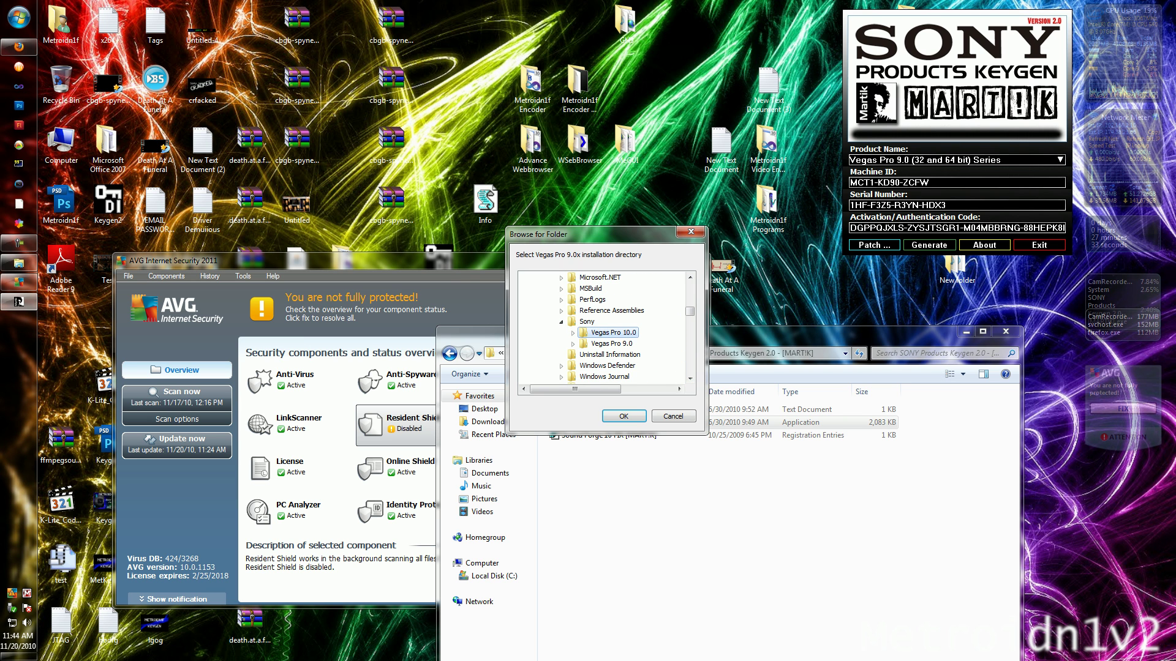
click(623, 417)
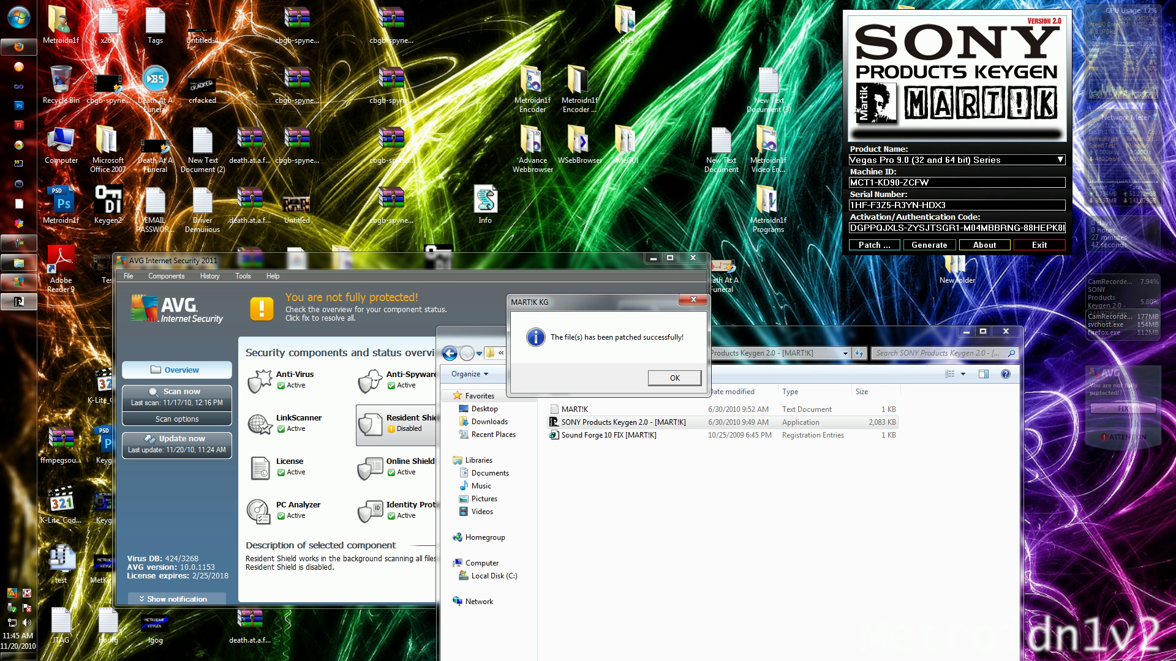
click(675, 378)
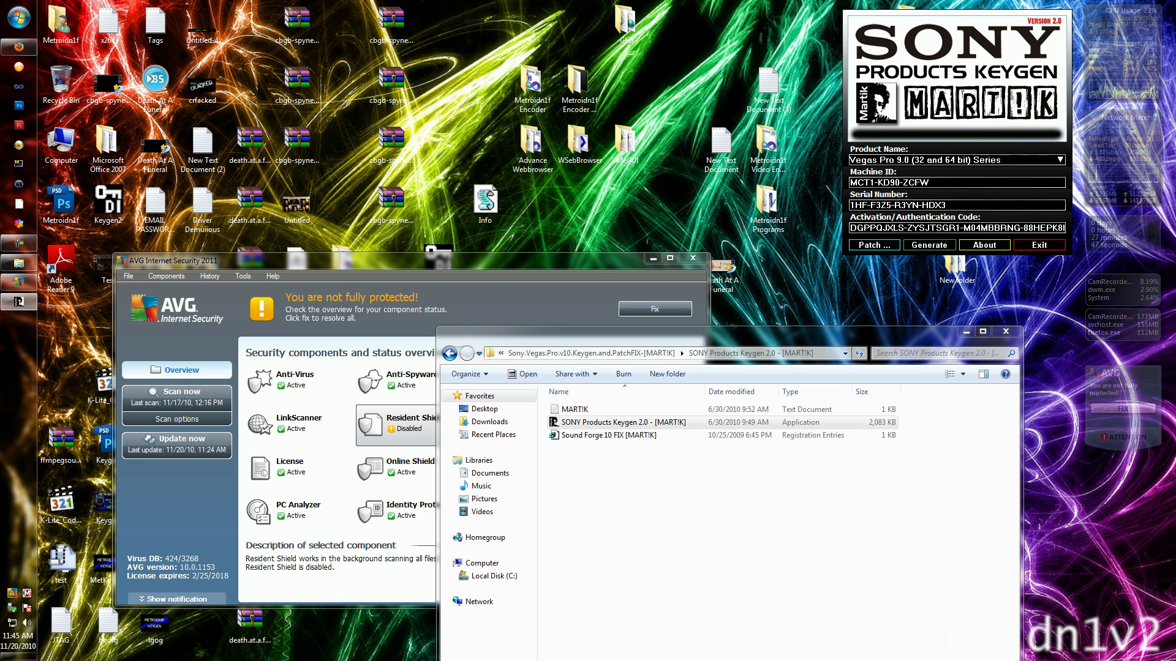
click(966, 332)
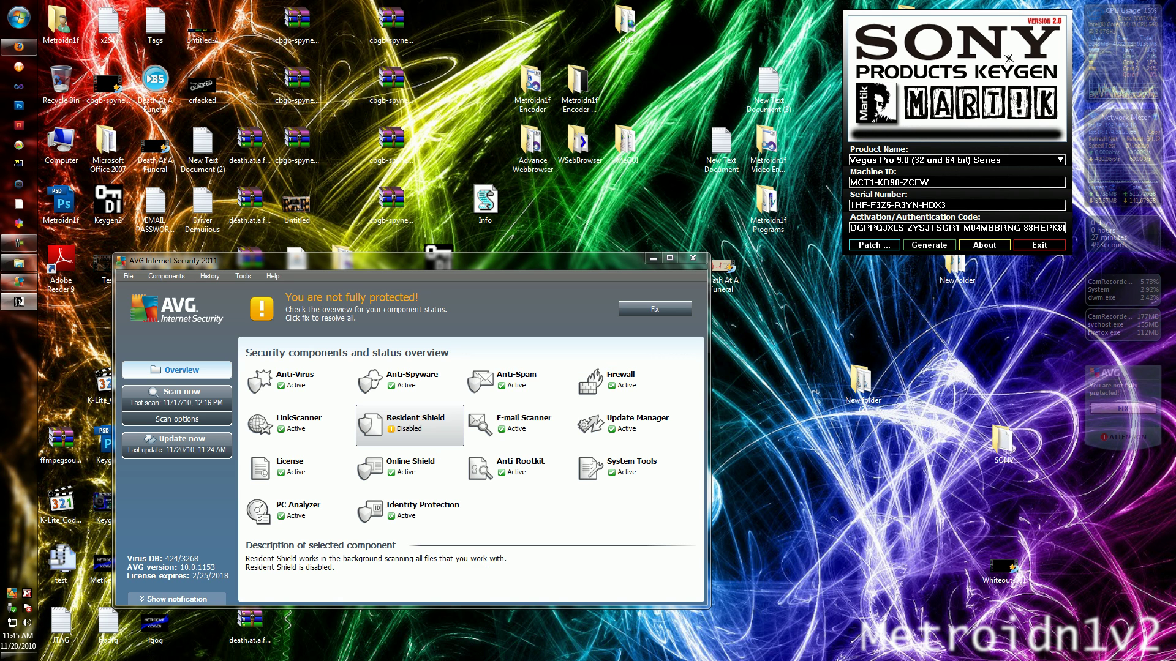
click(19, 17)
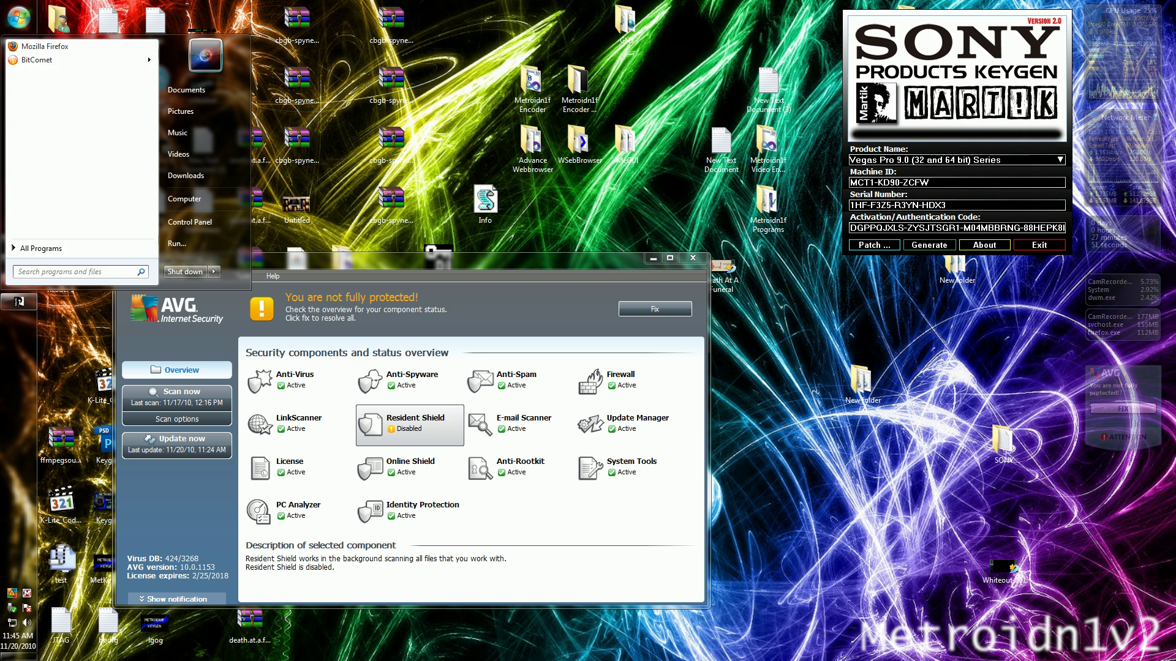
click(67, 246)
click(37, 248)
click(37, 248)
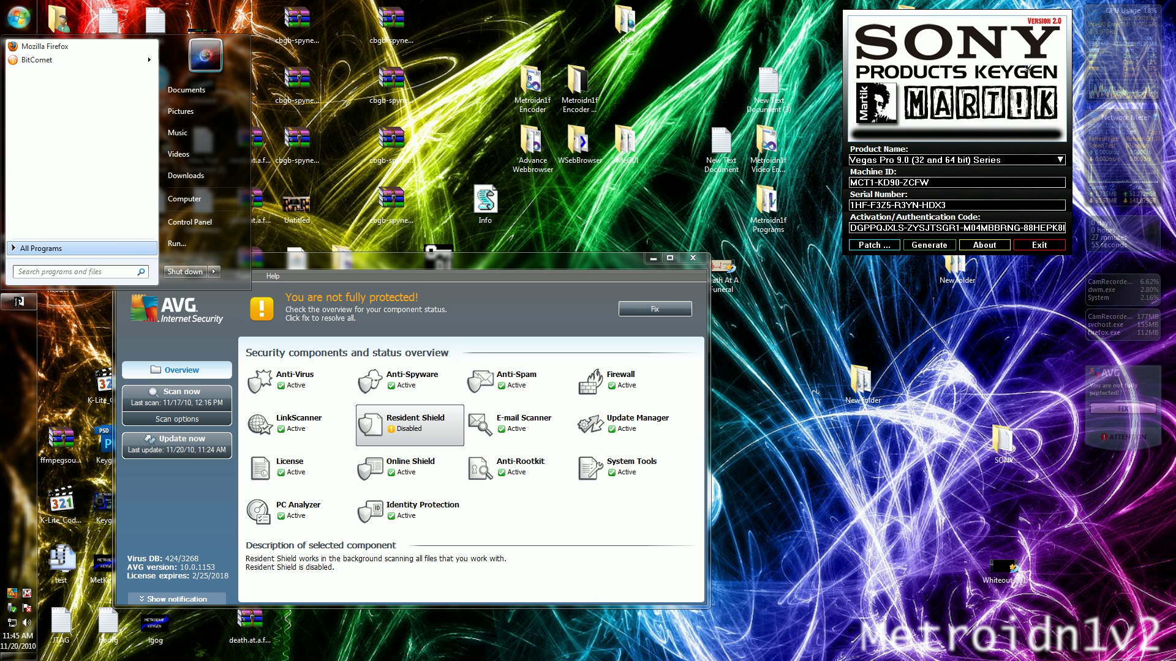
click(37, 248)
scroll(80, 139, down, 8)
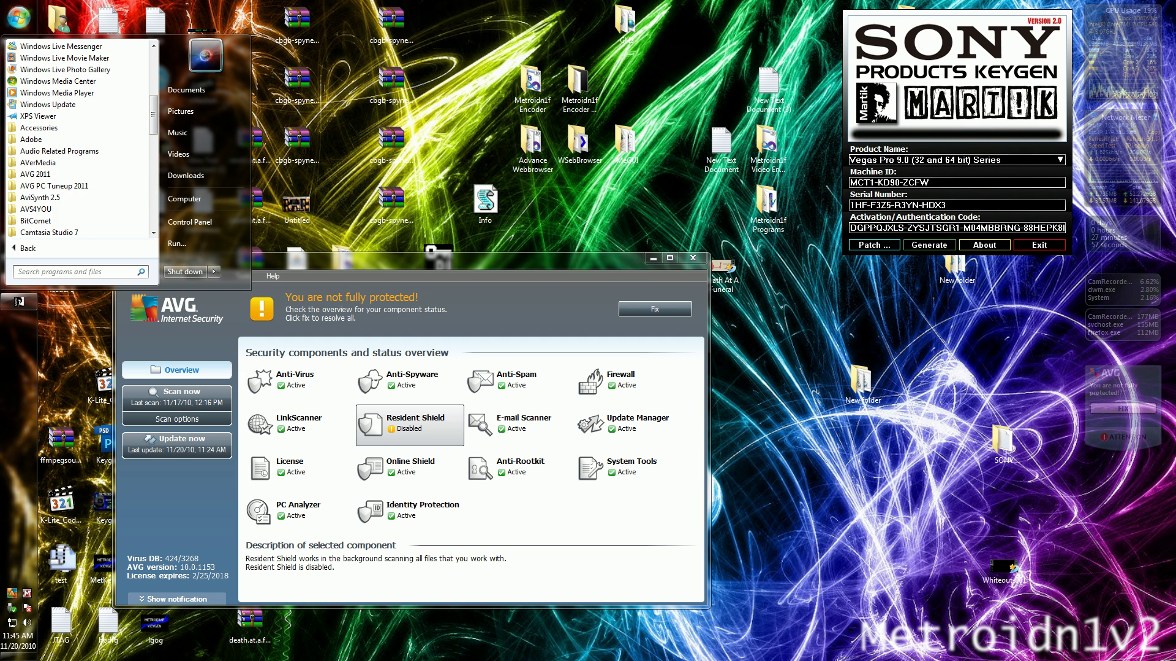
scroll(80, 147, down, 7)
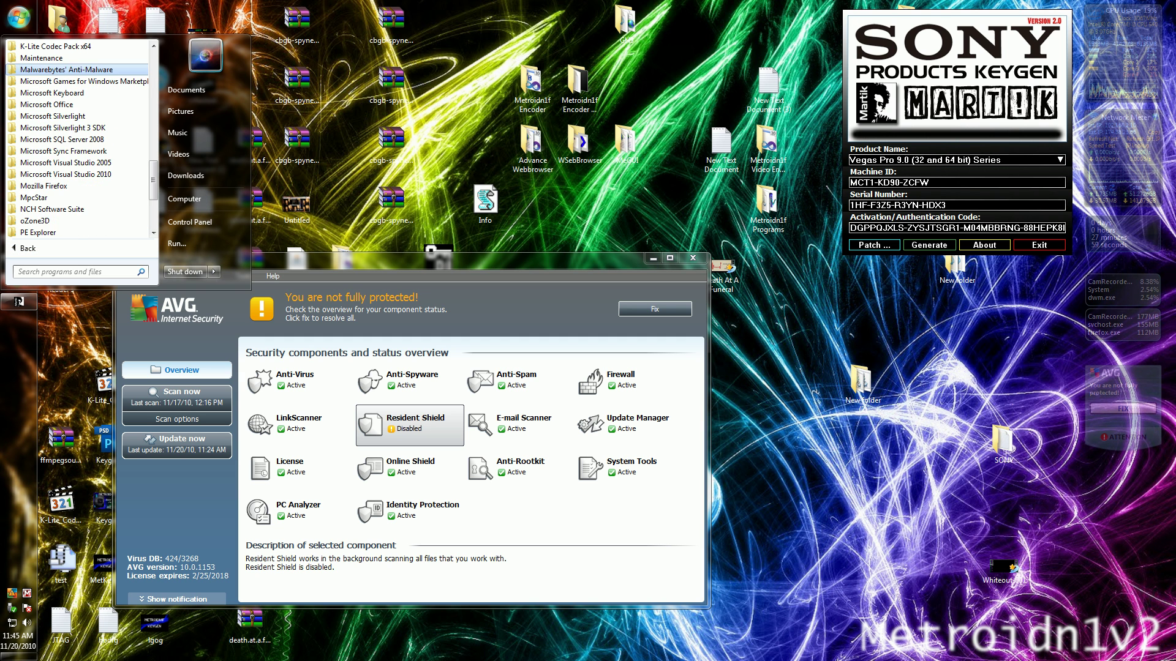
scroll(79, 150, down, 1)
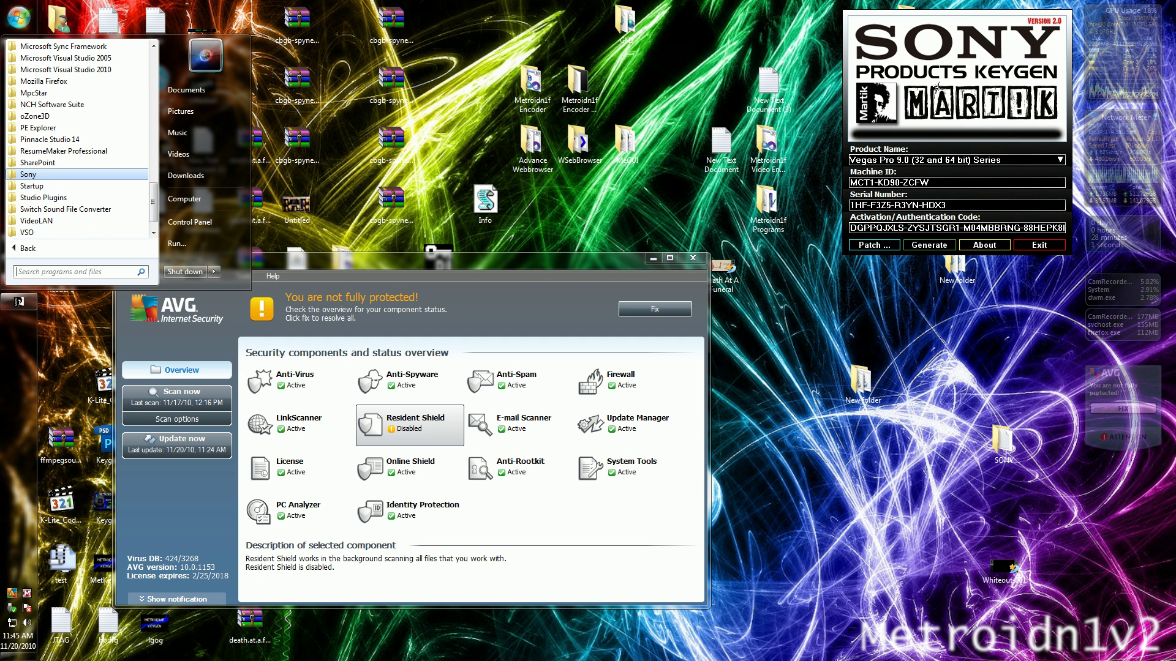
click(62, 174)
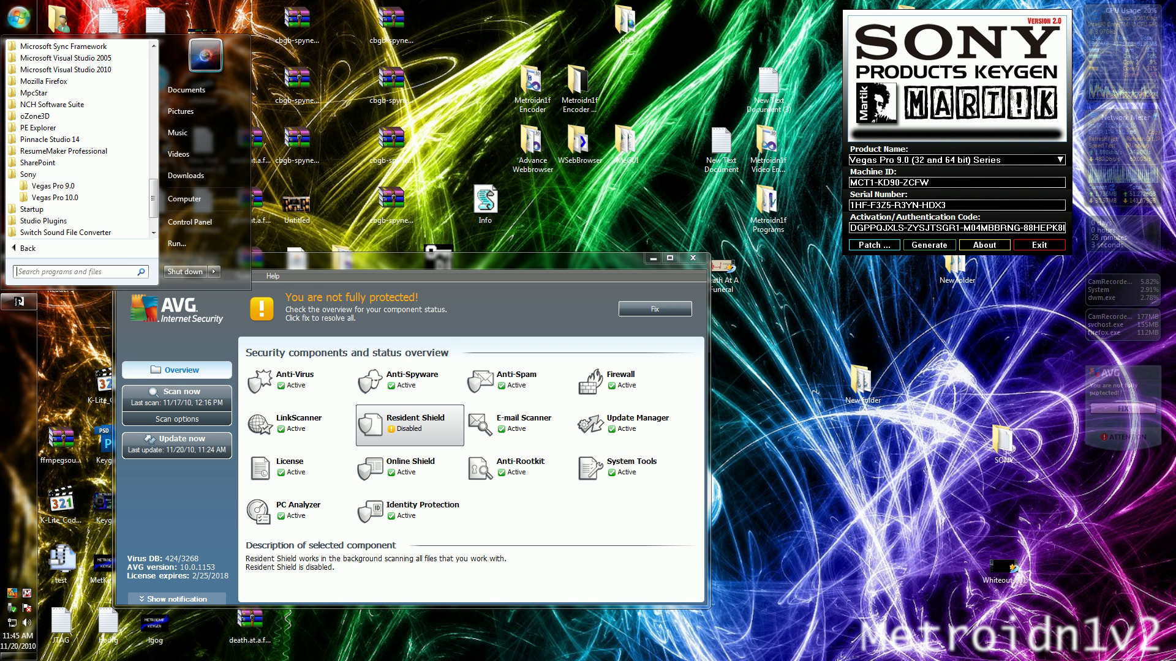
key(Escape)
click(19, 263)
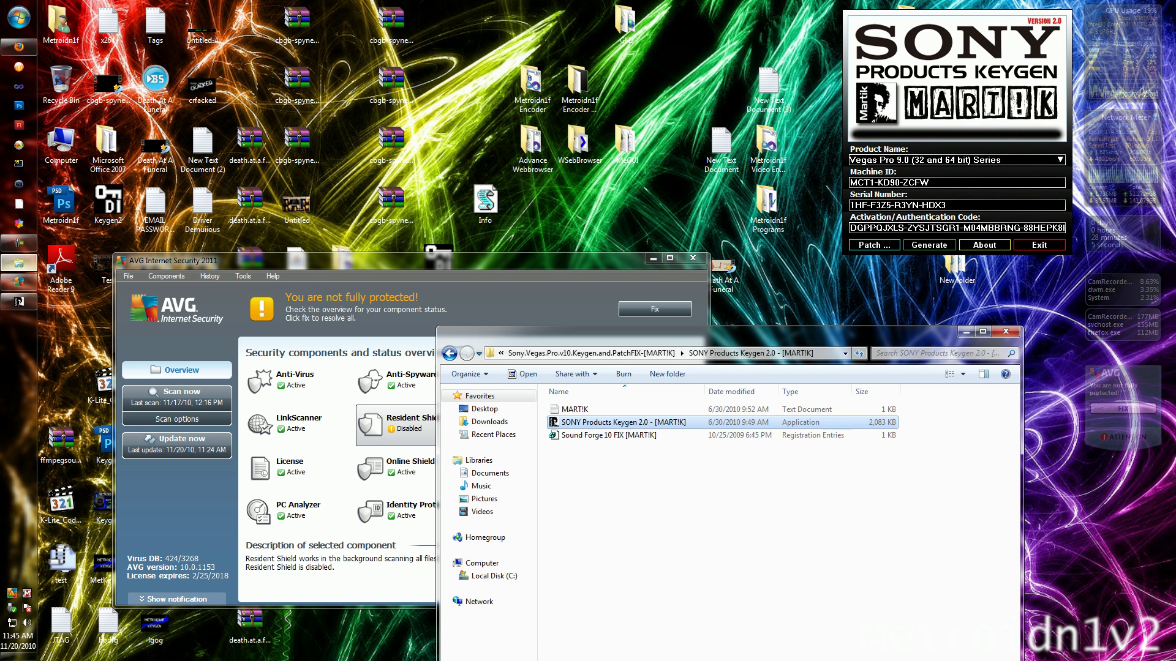
Step: Copy Sony Vegas Pro 10 Patch (64.bit) from the Vegas Pro 10 64bit Fix folder
click(449, 354)
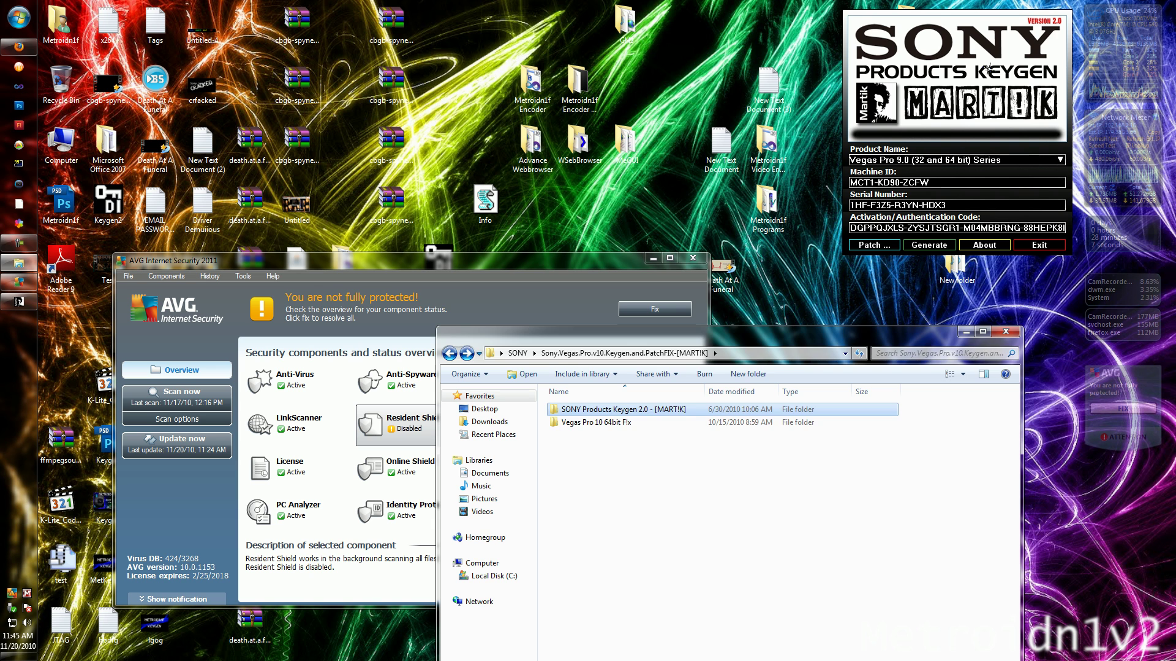
double_click(588, 422)
drag(673, 336, 695, 312)
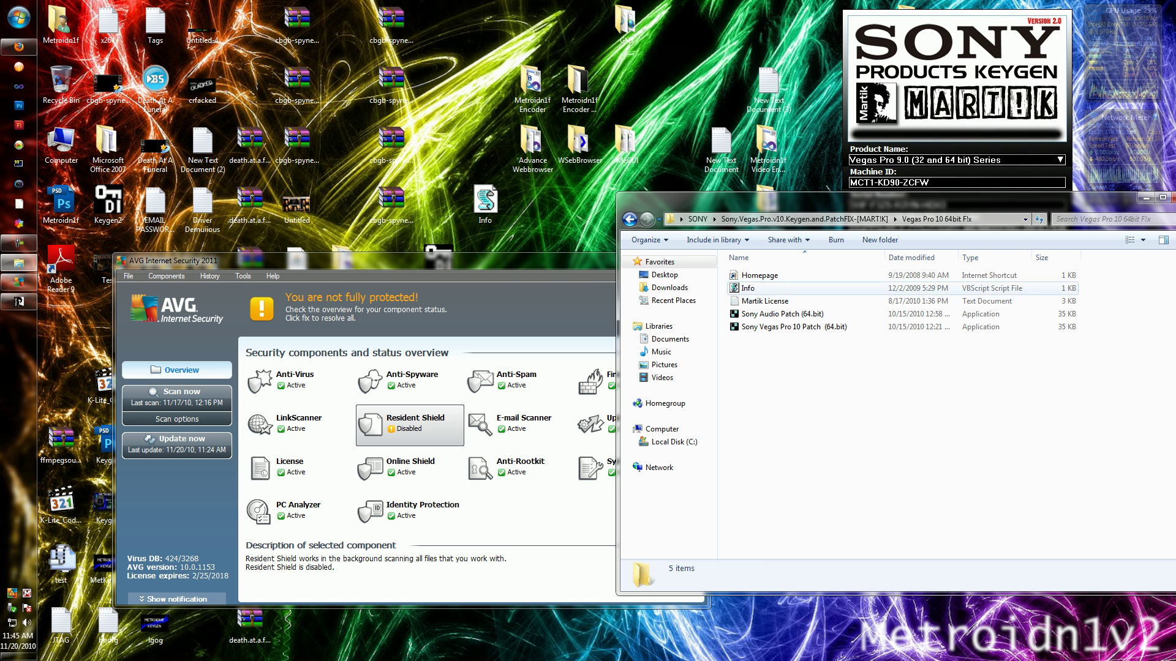
right_click(796, 326)
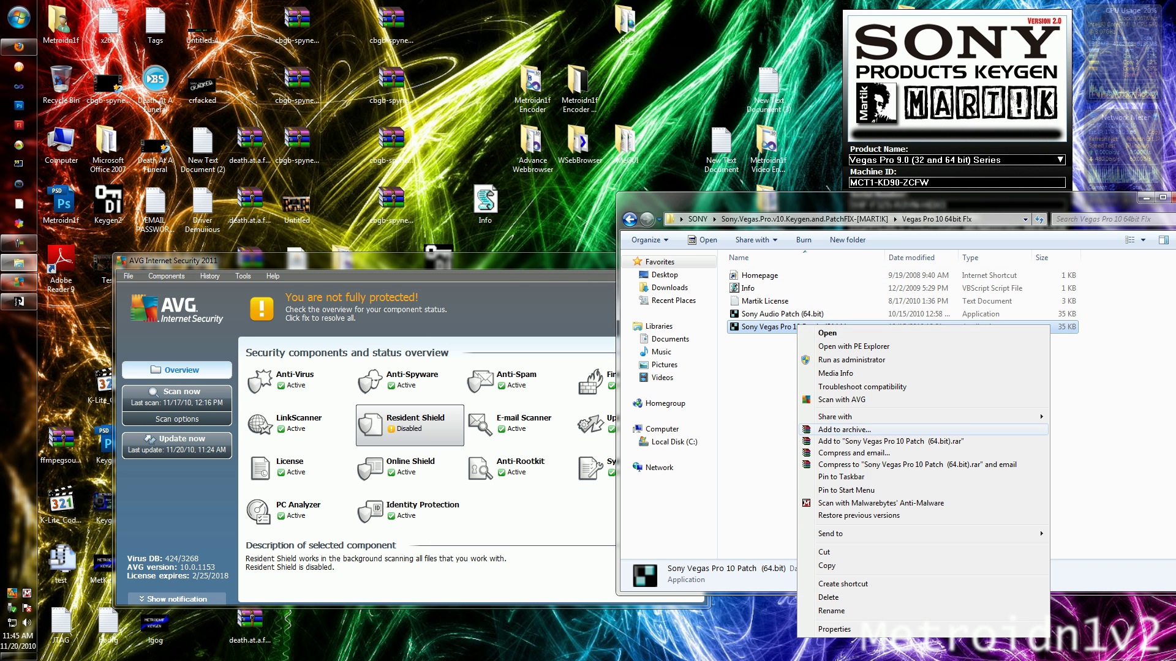
click(826, 565)
click(858, 429)
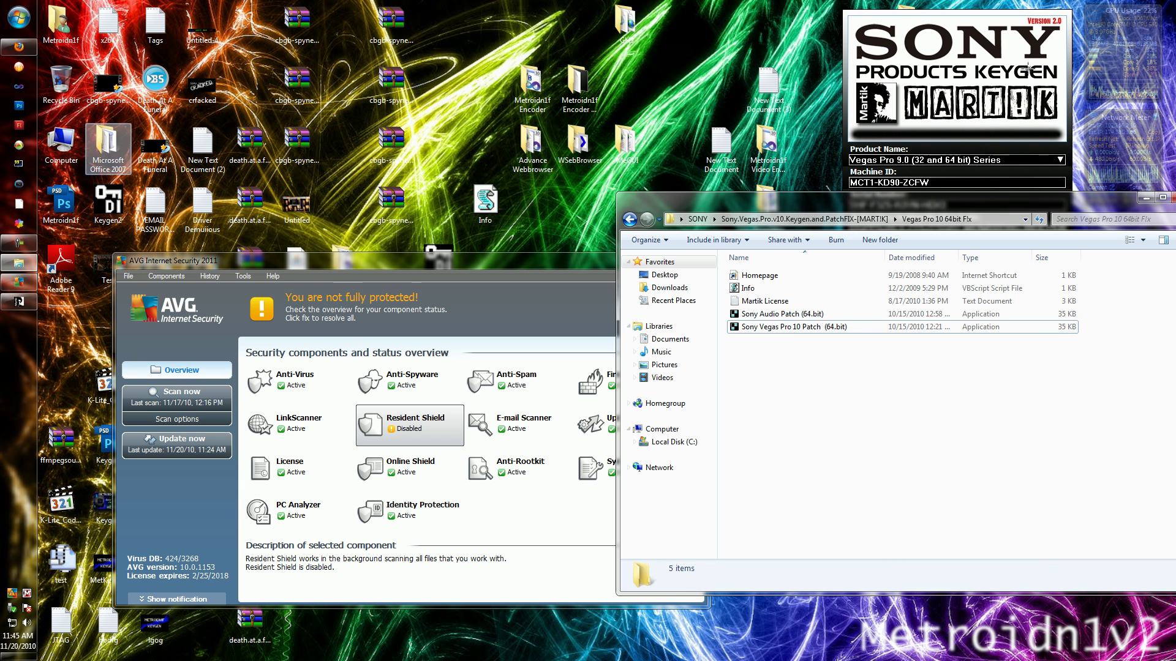
Step: Open the C:\Program Files\Sony folder in a second Explorer window
click(18, 18)
click(202, 198)
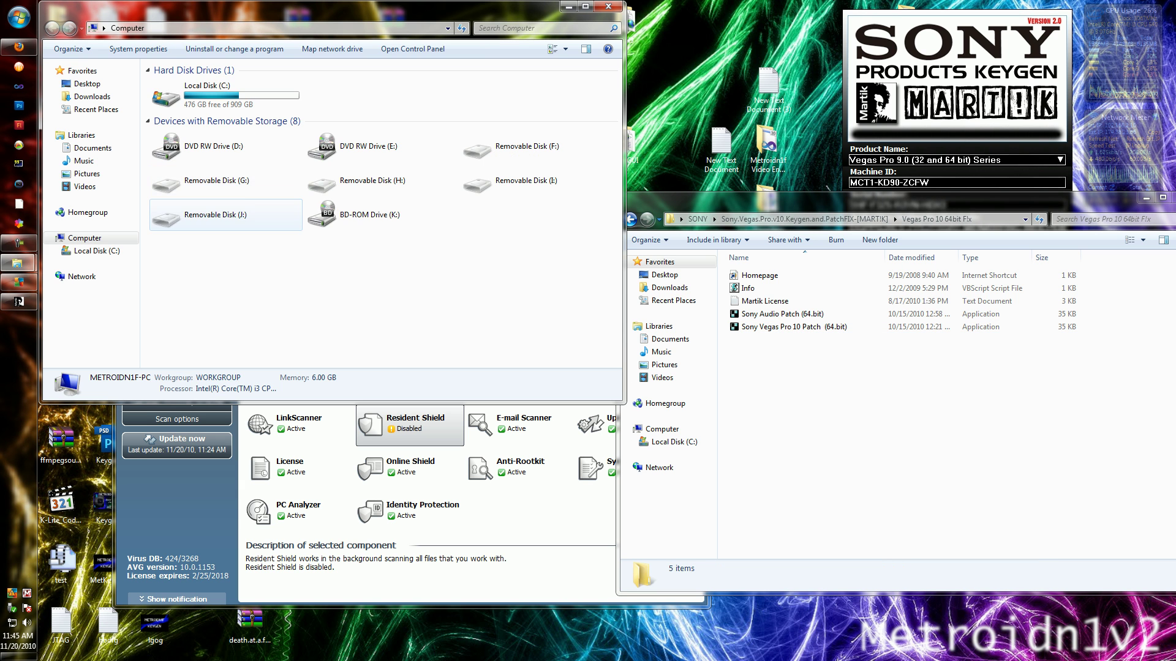
double_click(202, 92)
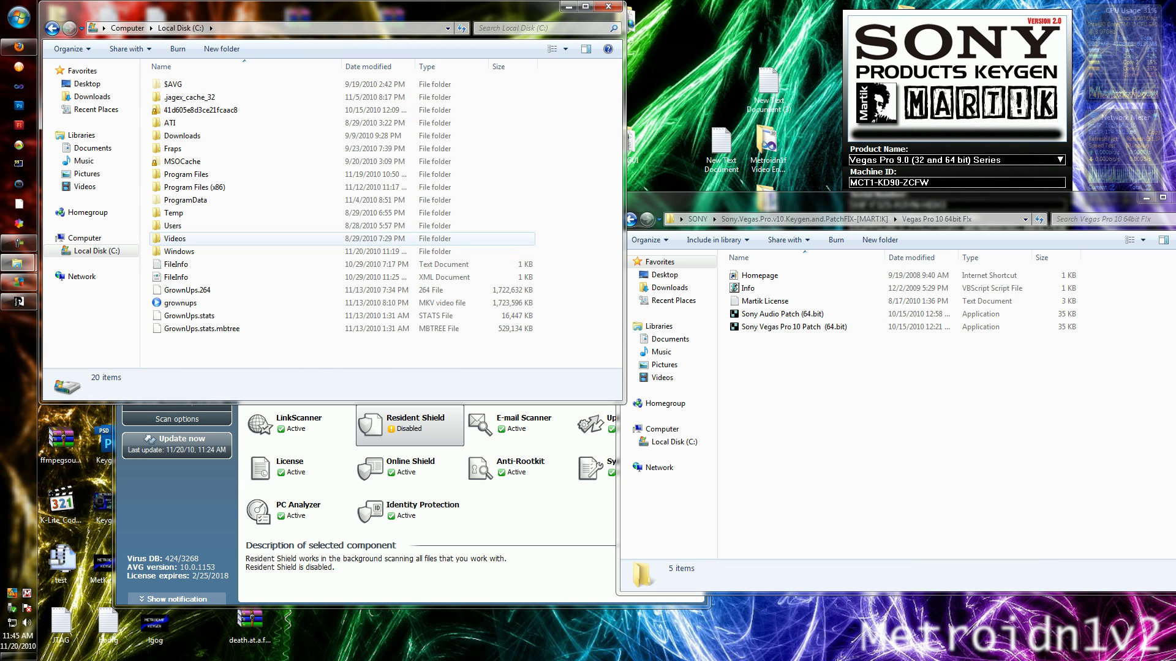
double_click(208, 174)
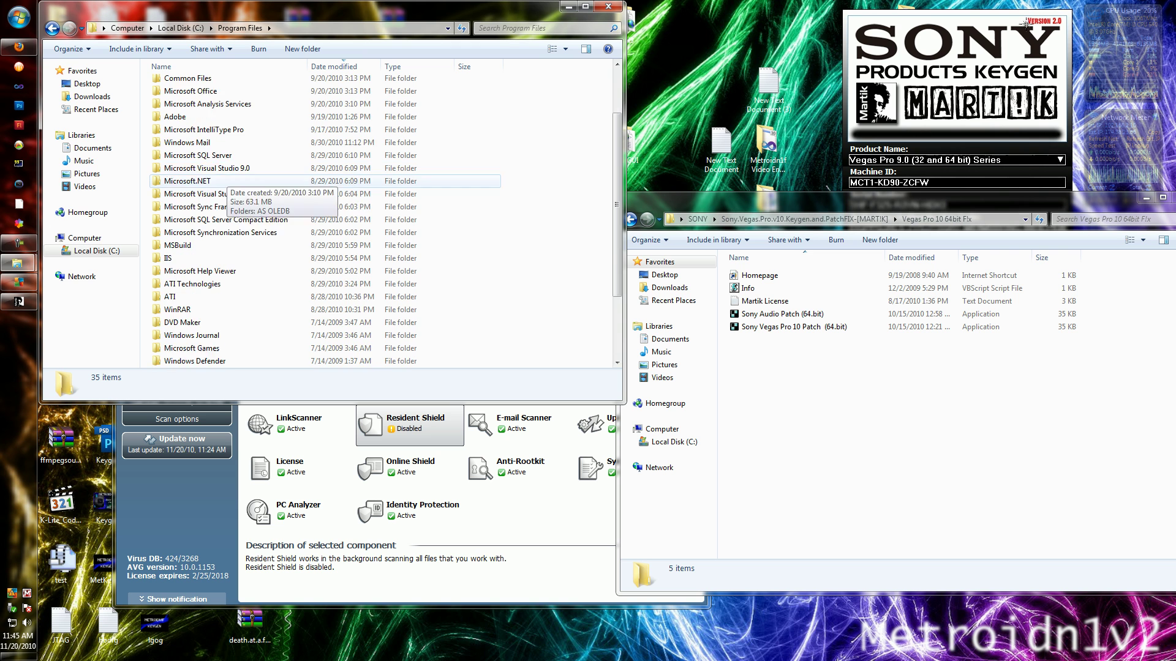
scroll(245, 122, up, 2)
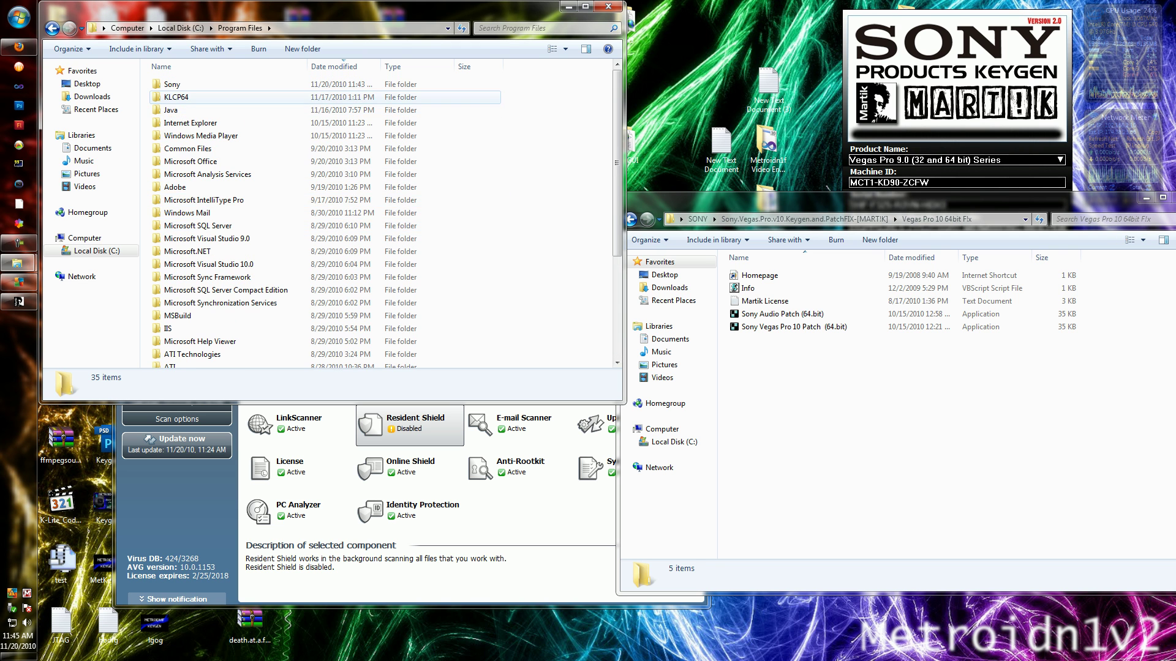
double_click(178, 84)
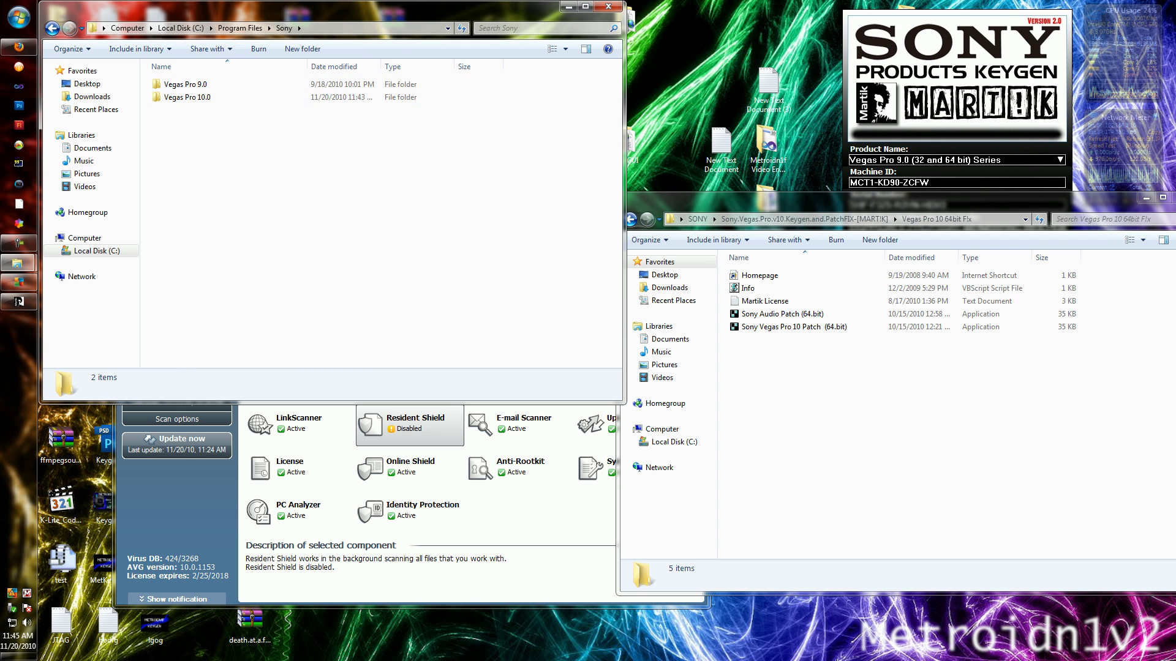
Step: Paste the copied Vegas Pro 10 patch into the Sony folder beside the Vegas Pro 10.0 folder
click(187, 96)
click(244, 153)
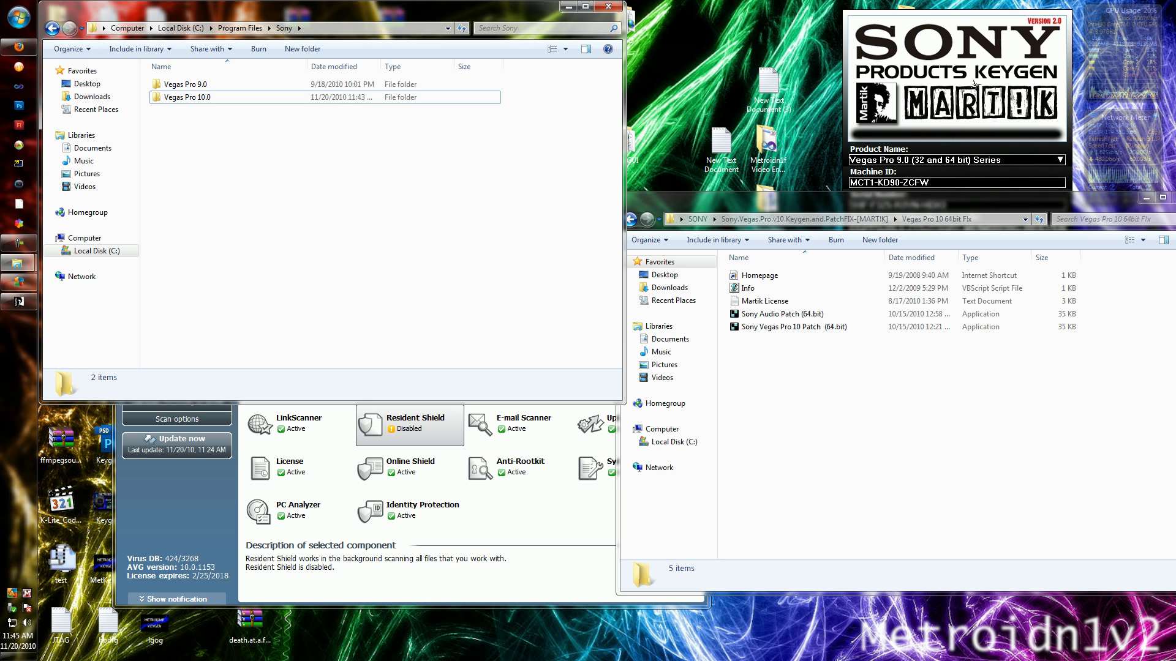
right_click(230, 202)
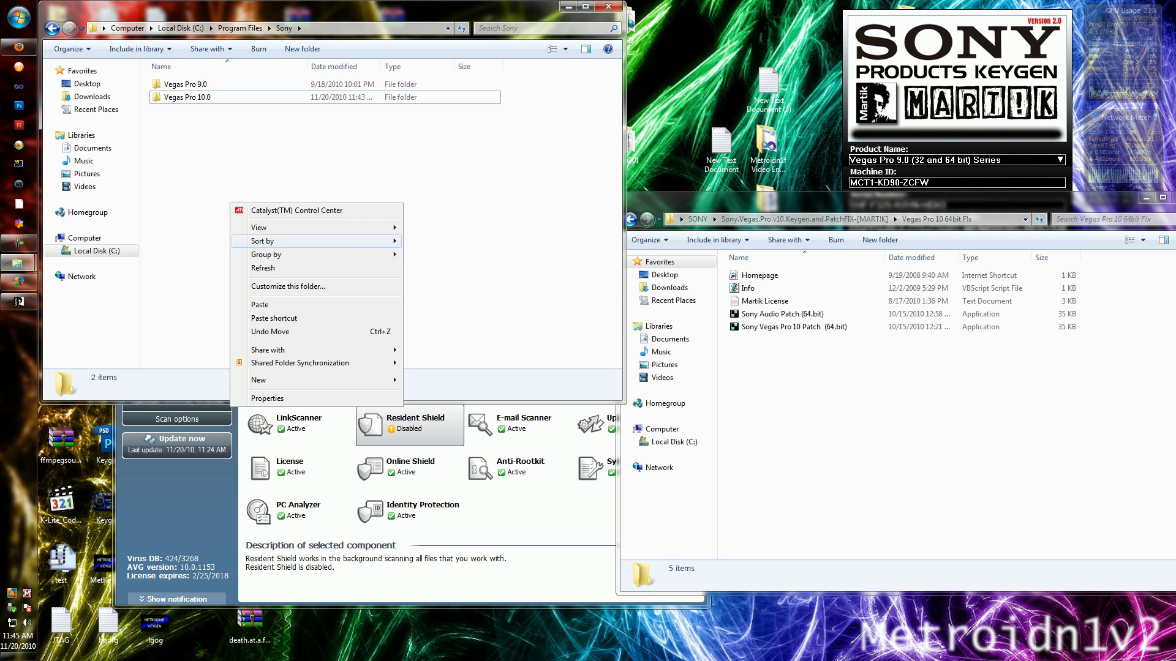
click(255, 305)
click(245, 153)
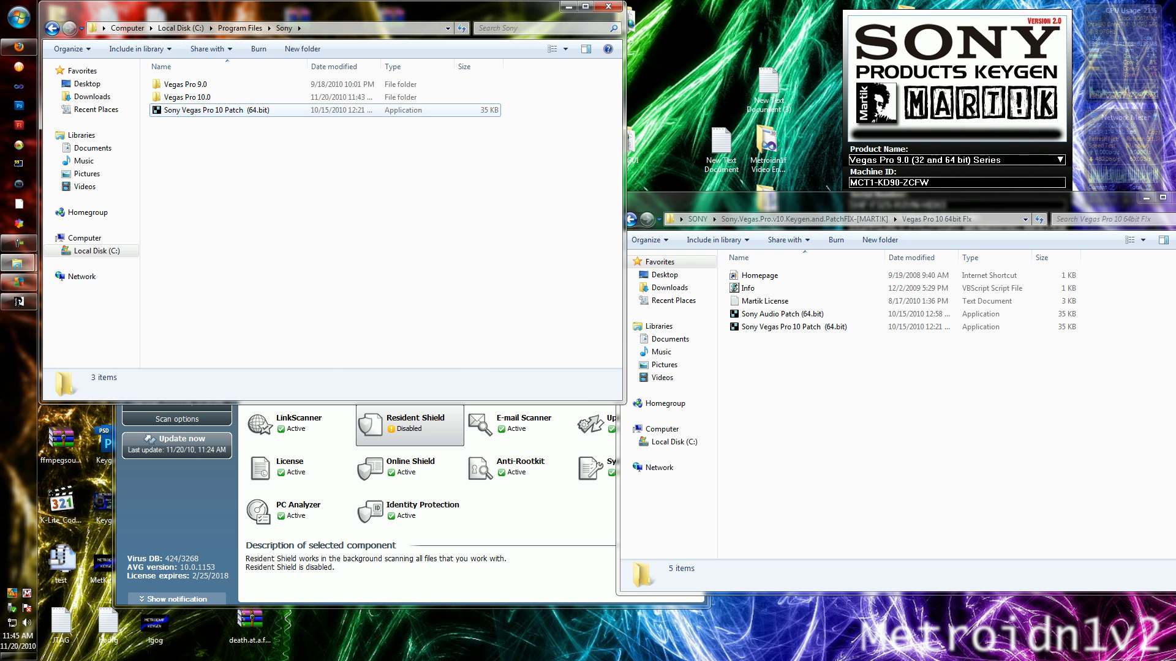
Step: Run Sony Vegas Pro 10 Patch (64.bit) from the Sony folder, apply it, and exit the patcher
double_click(217, 110)
click(578, 406)
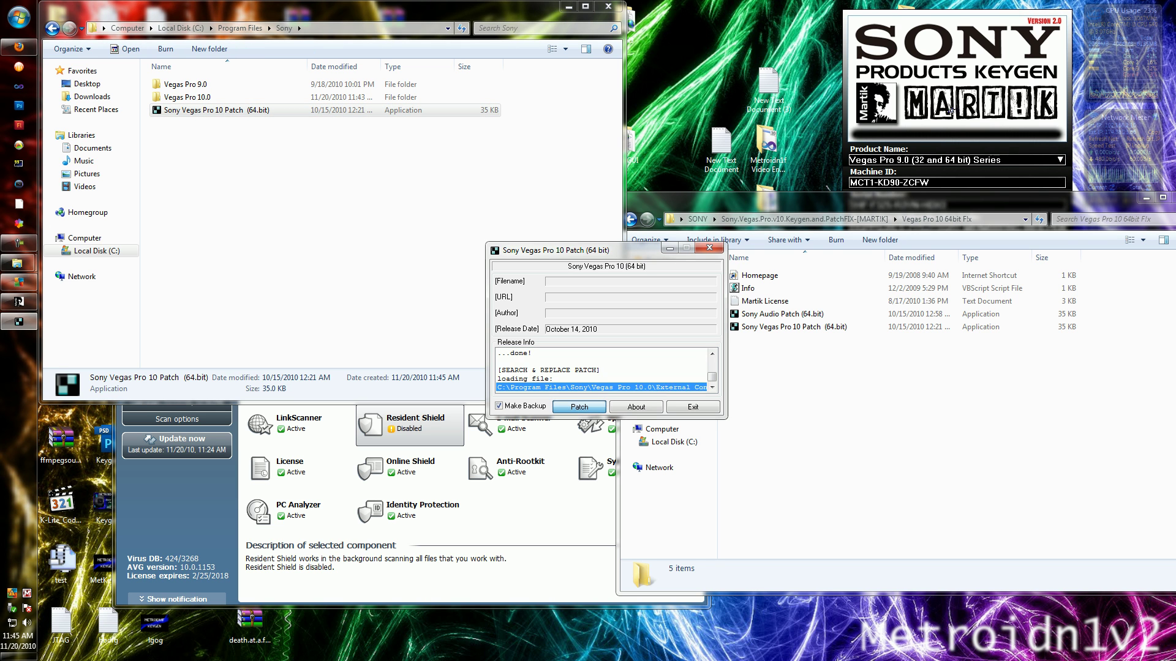
click(693, 406)
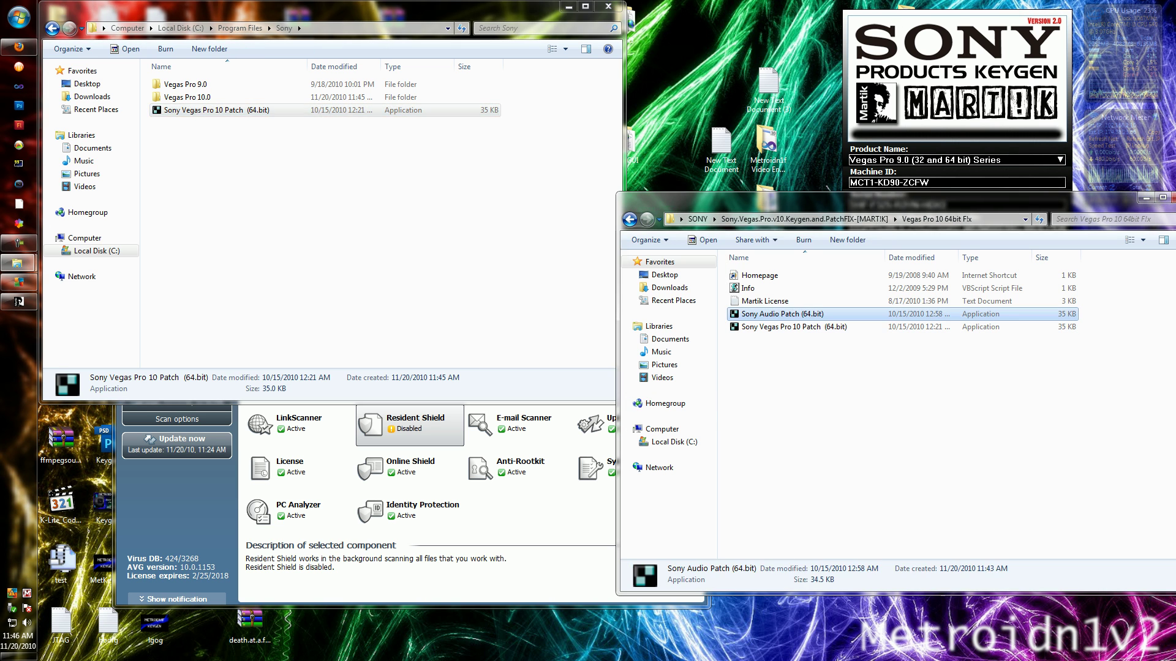
Step: Copy Sony Audio Patch (64.bit) into C:\Program Files (x86)\Sony\Shared Plug-Ins\Audio_x64
right_click(799, 314)
click(828, 558)
click(459, 251)
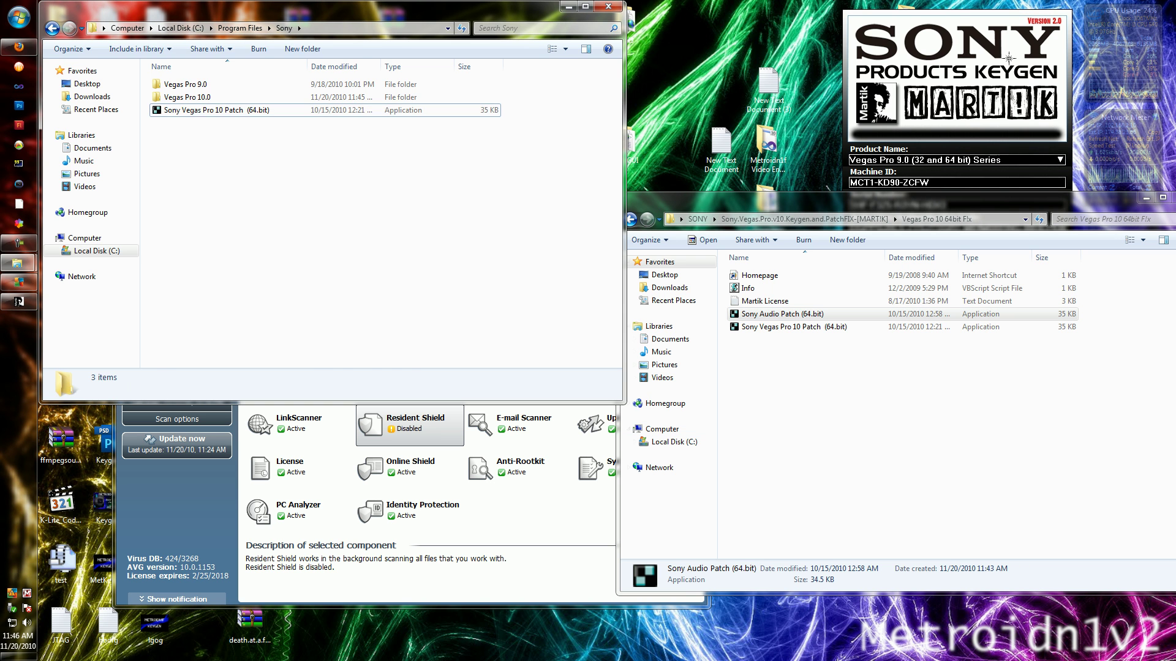
key(BackSpace)
key(BackSpace)
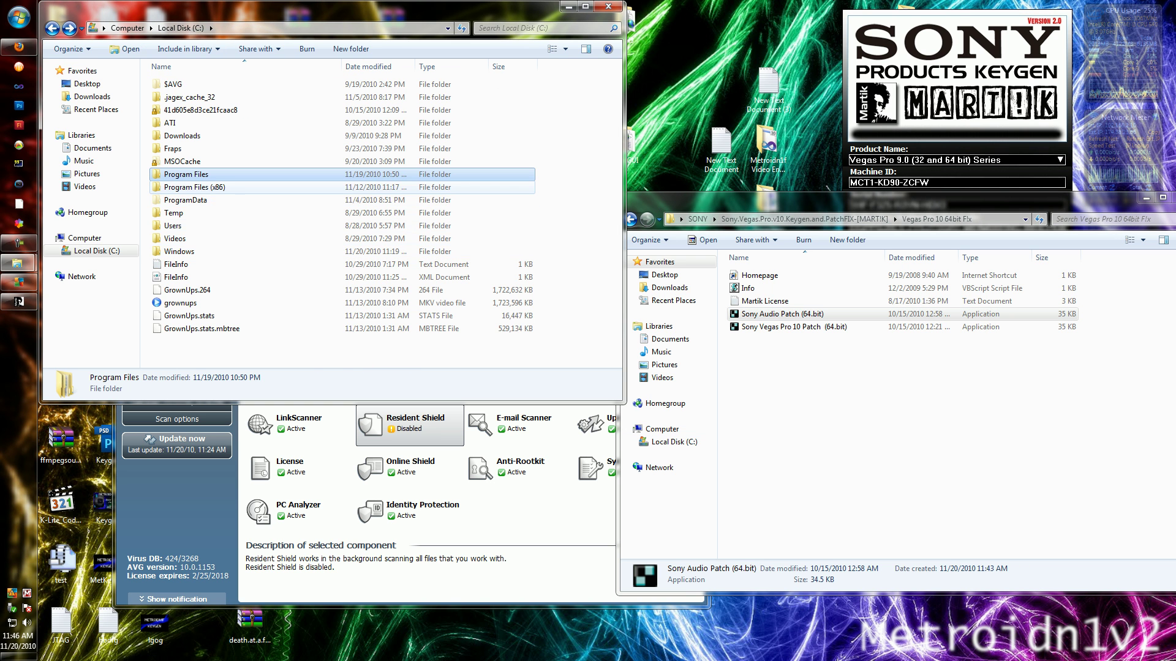
double_click(194, 187)
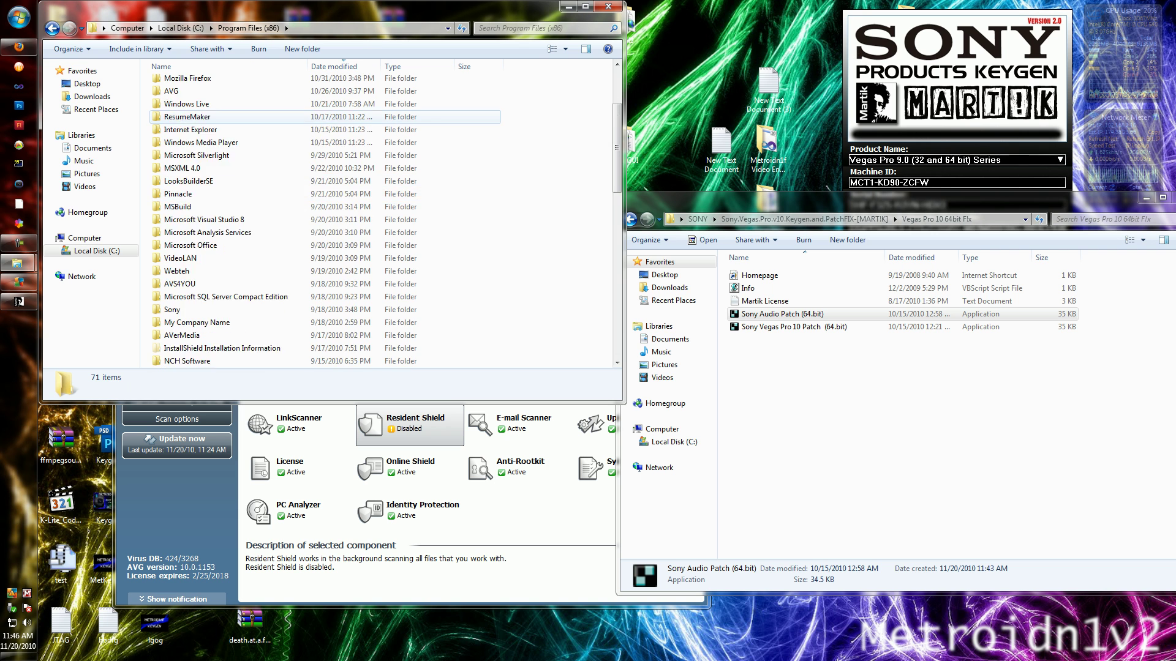
double_click(172, 309)
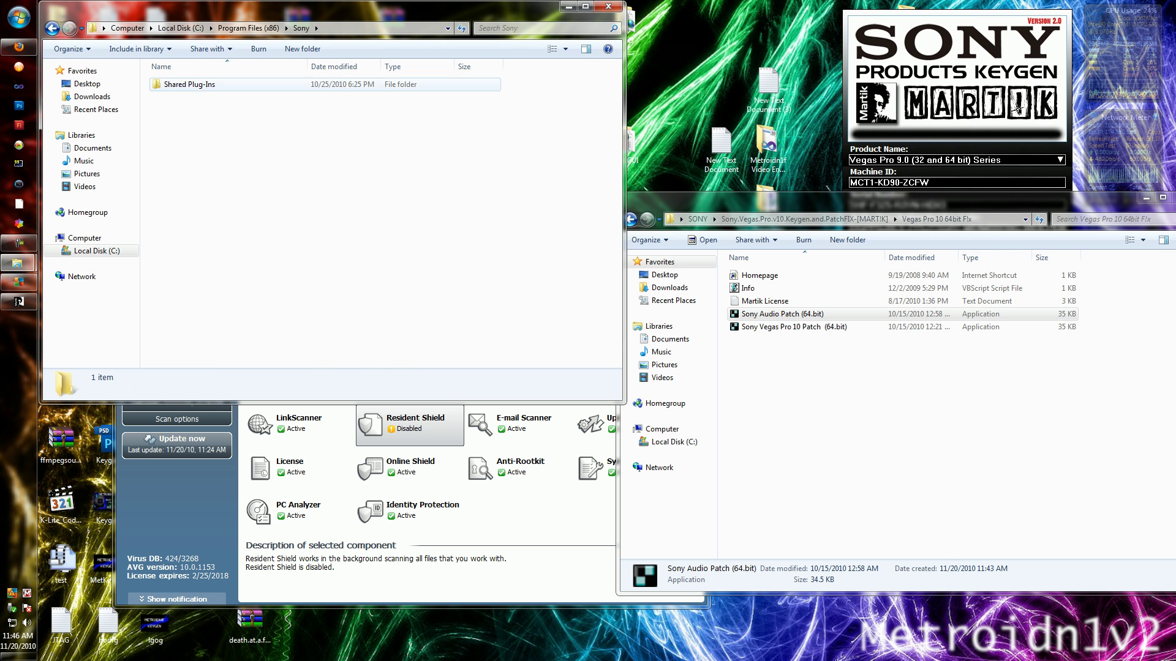
double_click(189, 84)
double_click(189, 97)
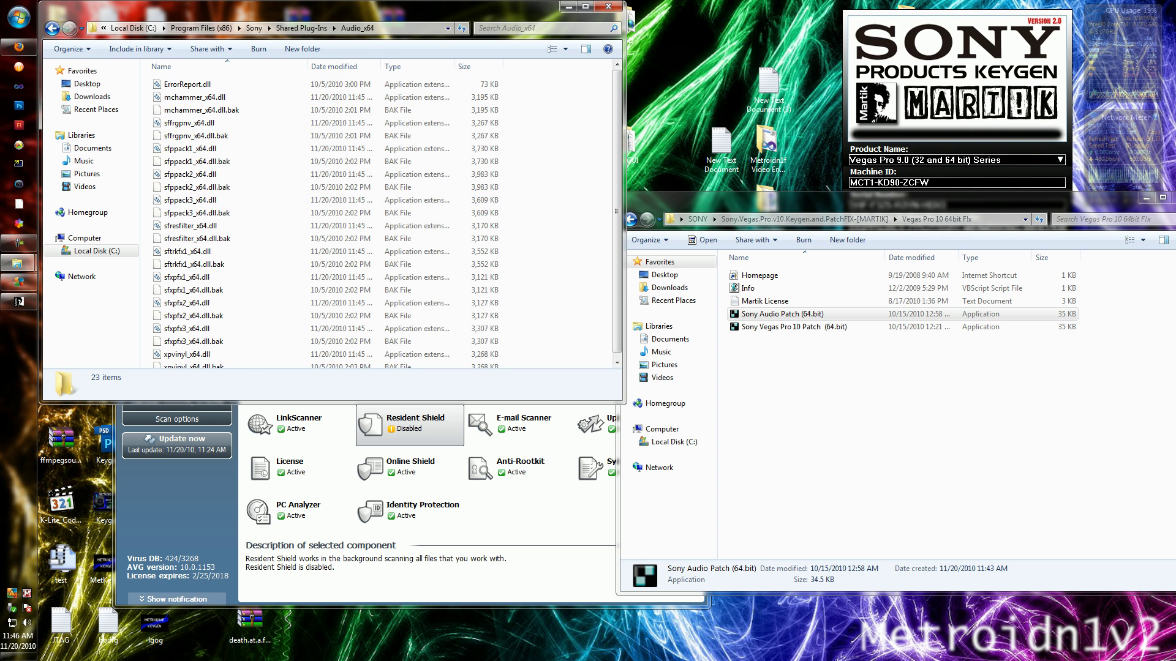
right_click(575, 197)
click(613, 300)
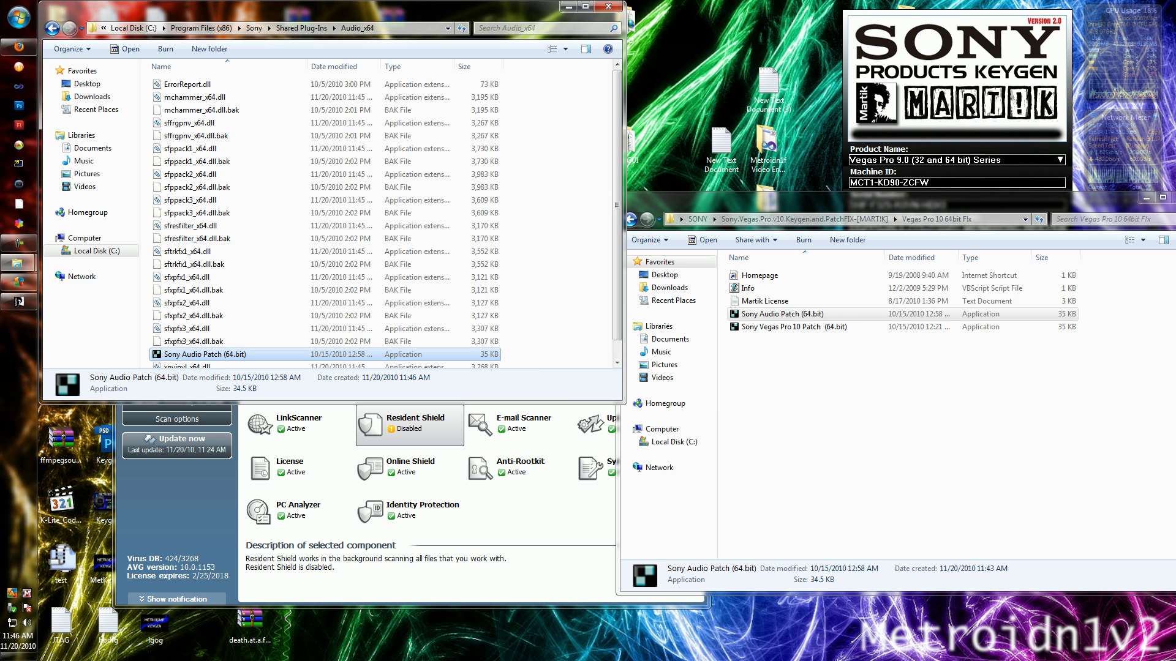
Step: Run Sony Audio Patch (64.bit) from the Audio_x64 folder, apply it with backups, and close the patcher and folder window
double_click(237, 354)
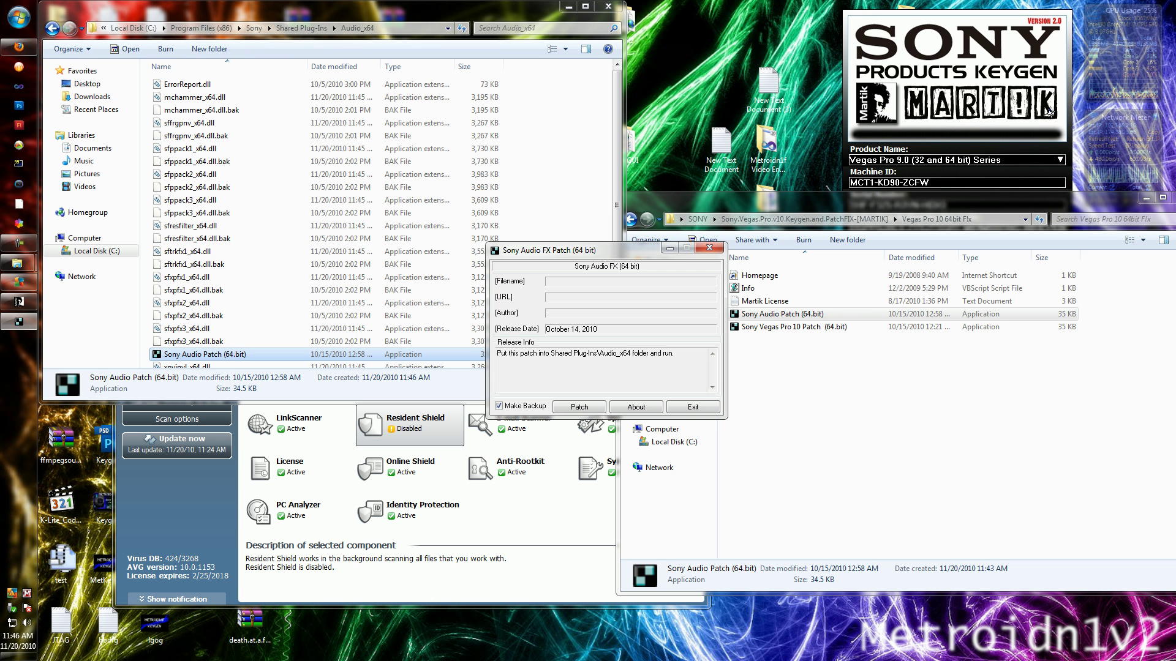
click(579, 407)
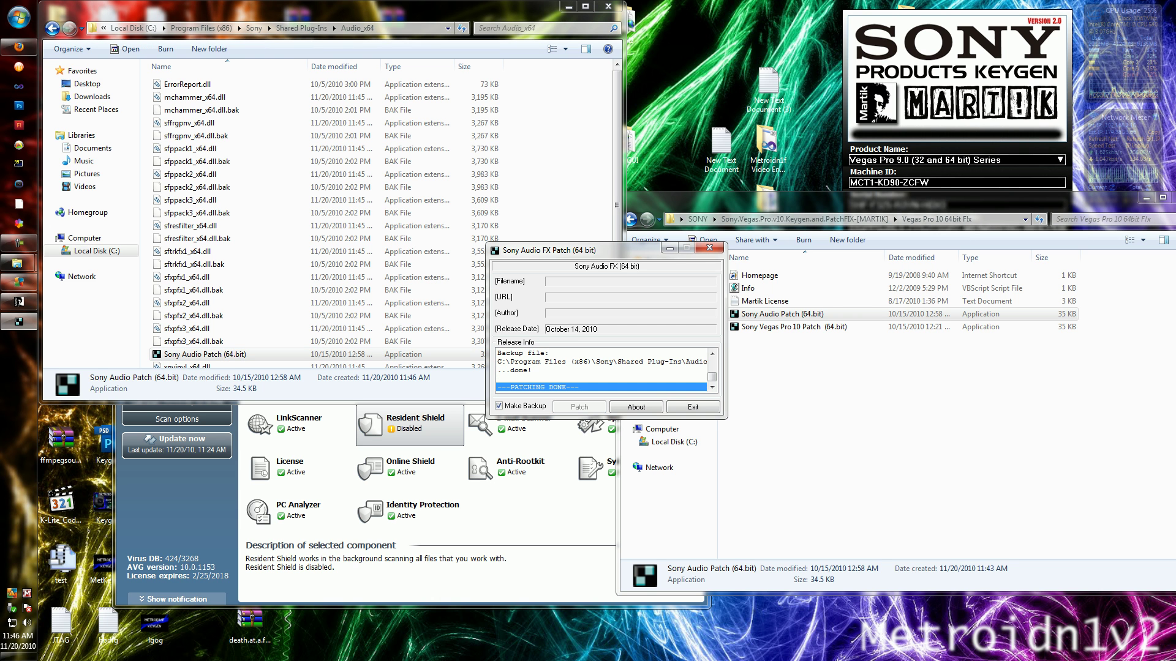
click(692, 407)
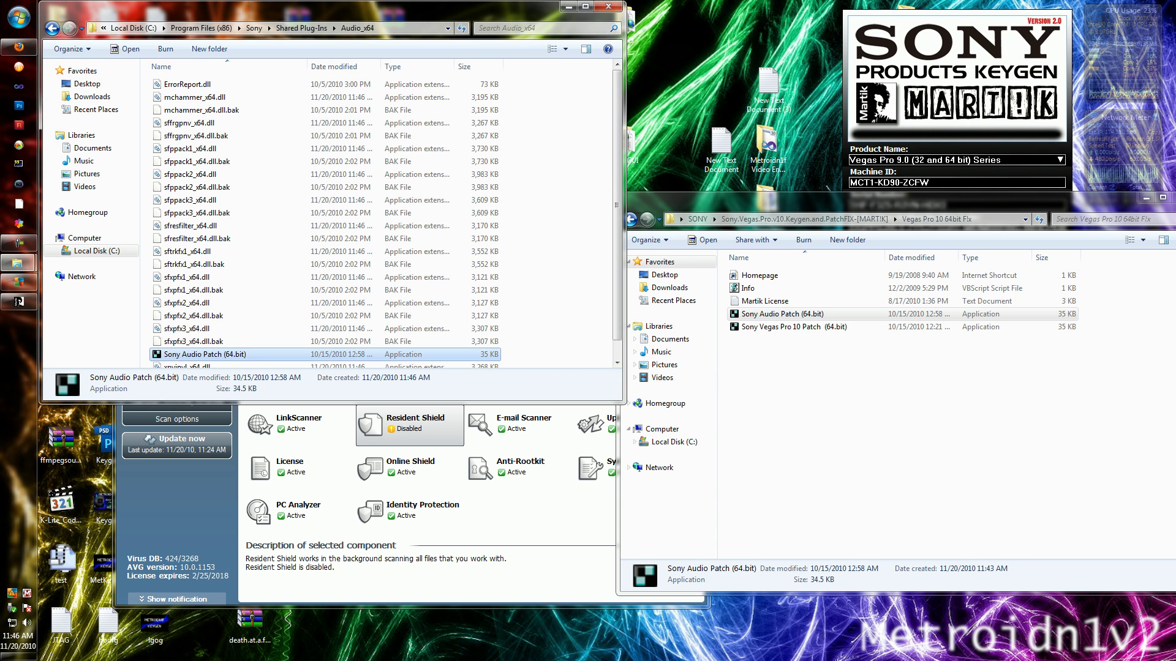
click(608, 6)
Step: Launch Vegas Pro 10.0 (64-bit) and continue its registration wizard to the serial number page
click(19, 17)
click(42, 248)
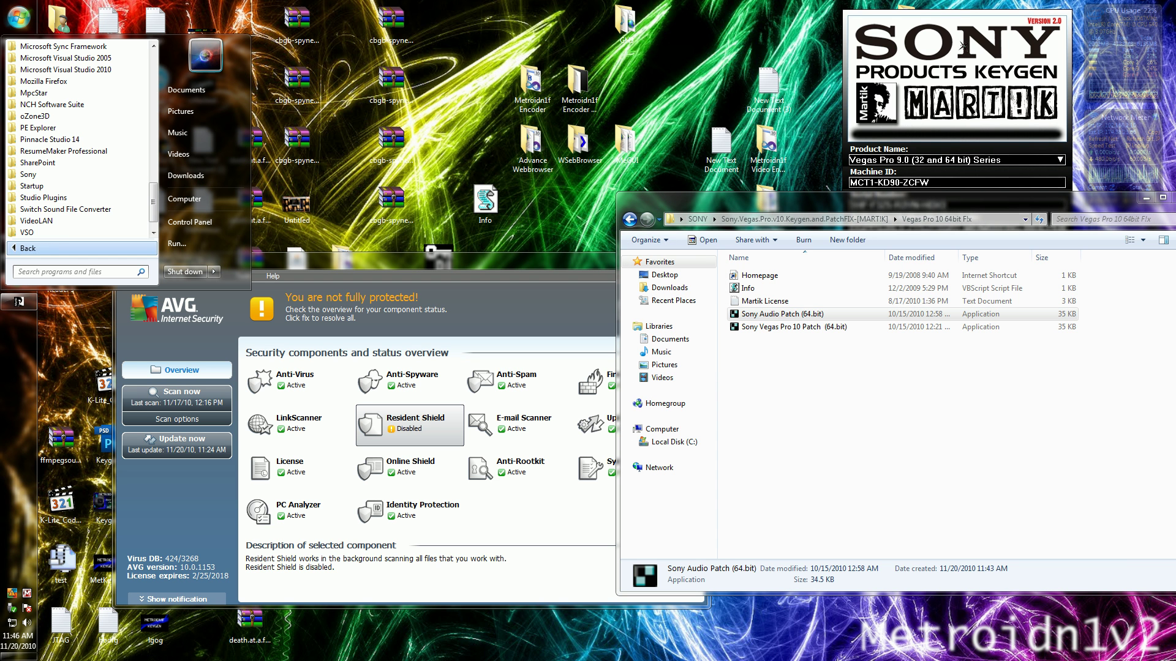
click(28, 174)
click(55, 198)
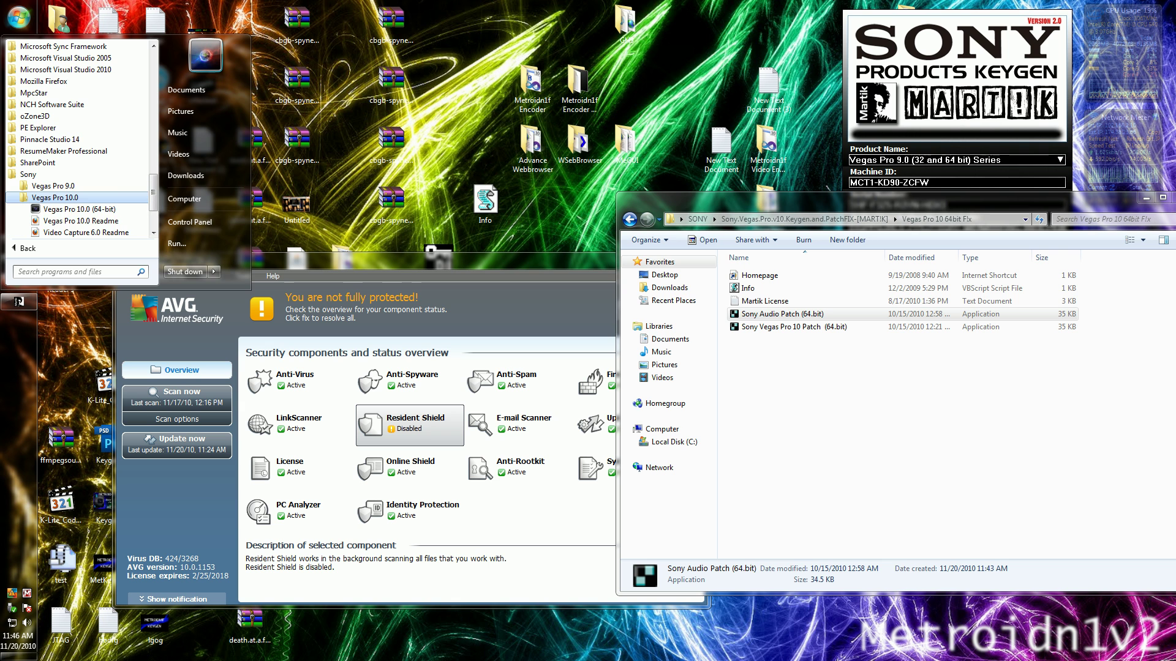
click(78, 209)
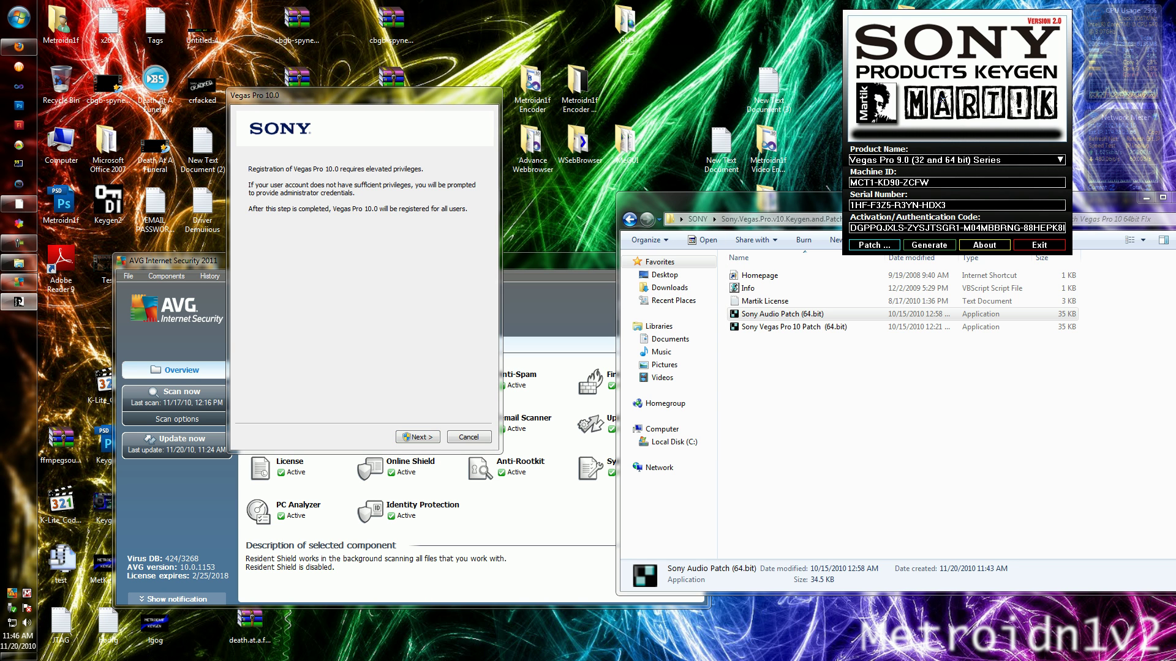
click(417, 437)
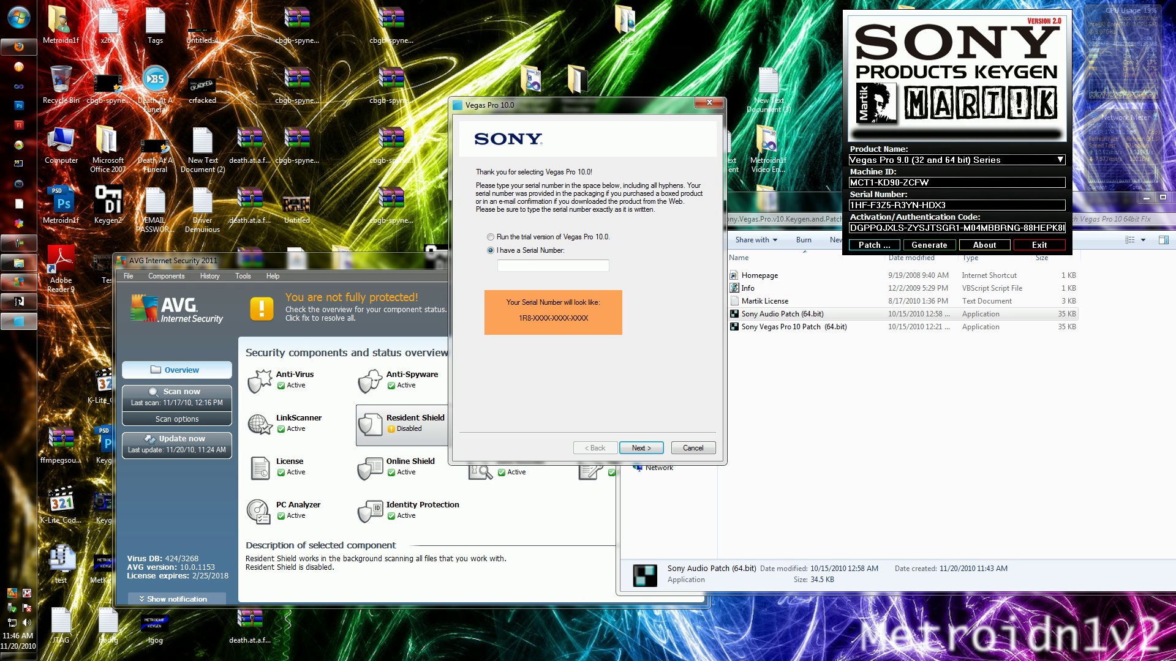
Step: Generate a new serial number in the keygen and paste it into the Vegas Pro 10.0 serial number field
click(928, 245)
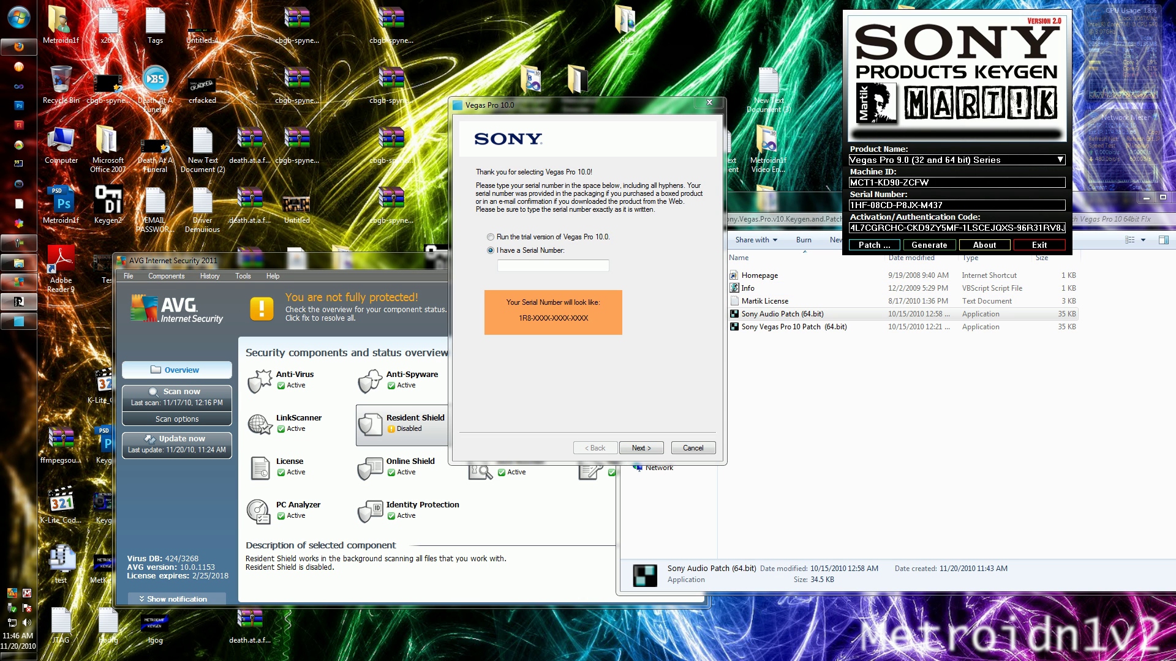
drag(945, 205, 849, 205)
right_click(881, 205)
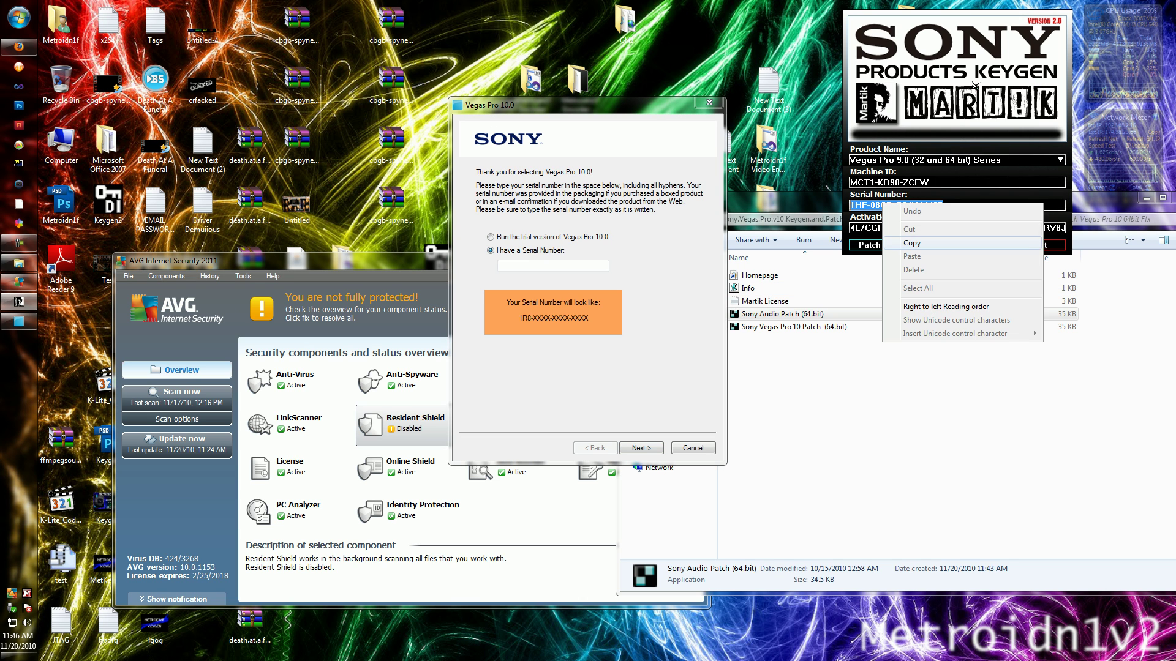
click(900, 242)
right_click(562, 265)
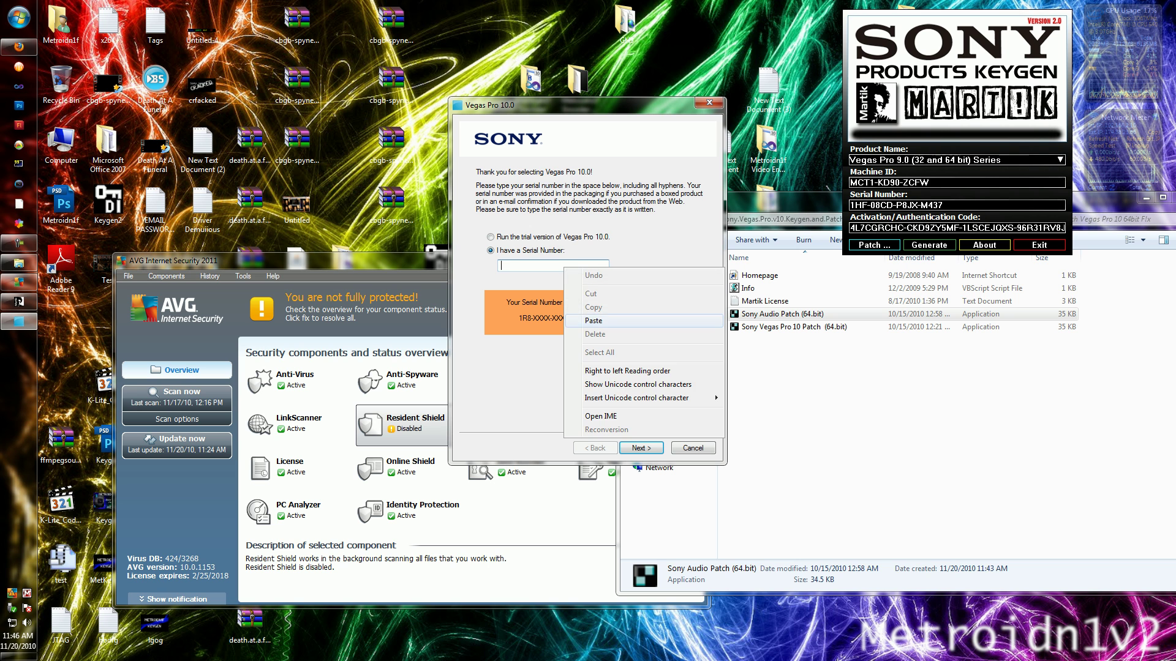
click(581, 322)
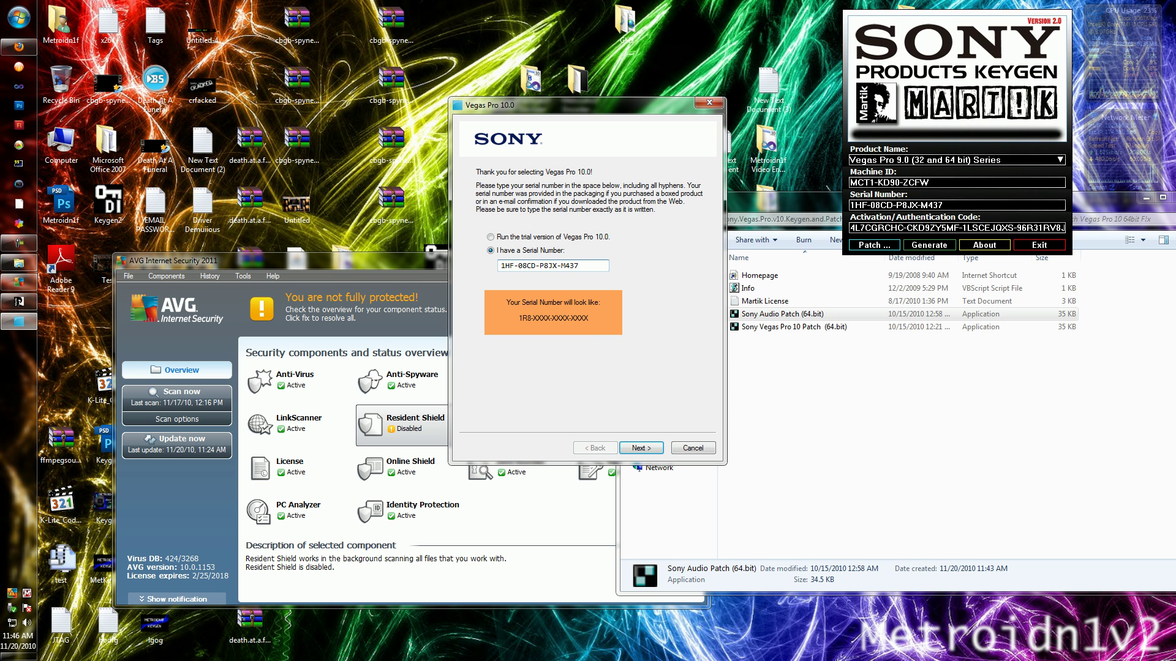
Step: Replace the pasted serial number's prefix with the one in the sample format and submit the serial number
click(514, 265)
click(515, 266)
key(BackSpace)
key(BackSpace)
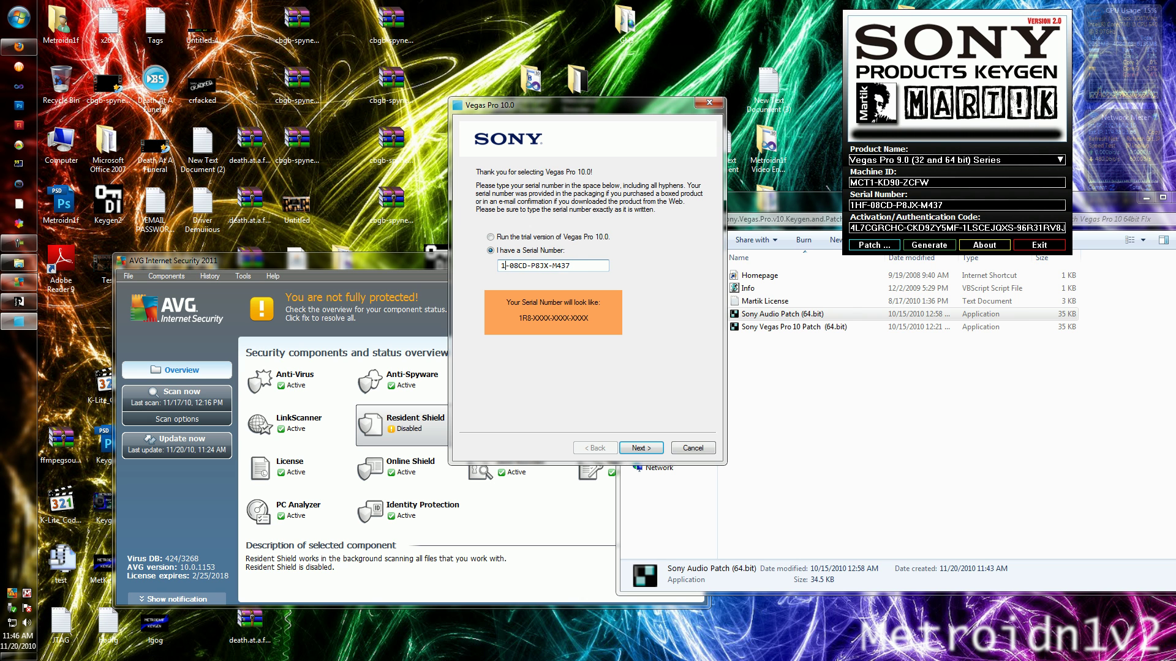
text(R8)
key(Return)
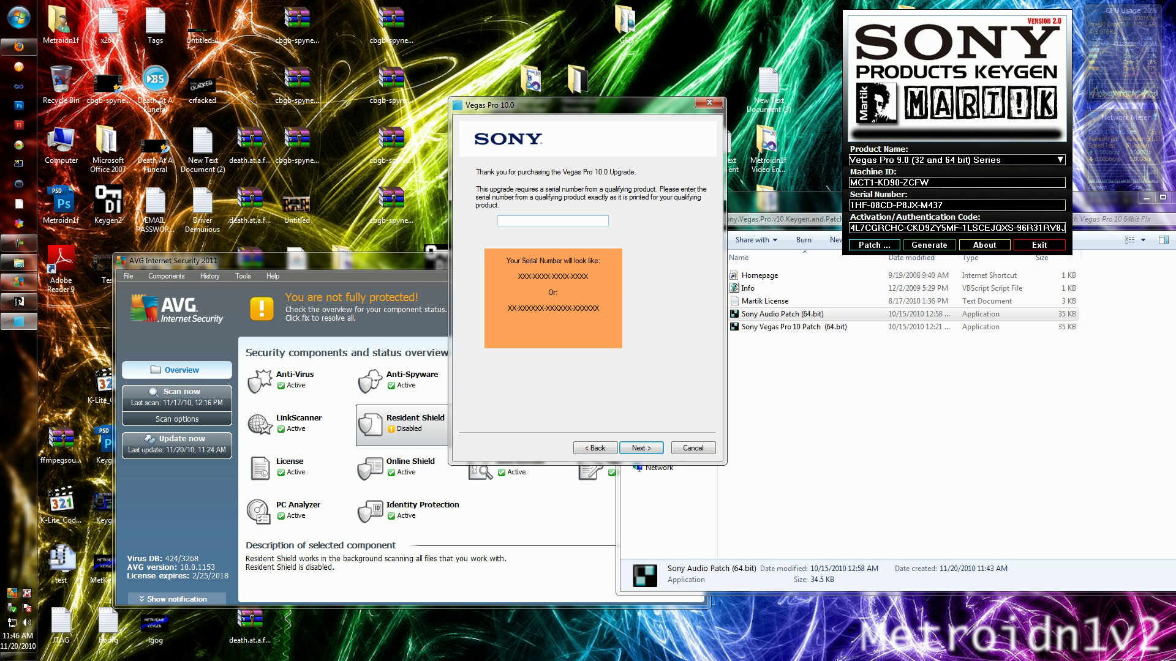
Step: Enter the keygen's serial number as the qualifying product serial, change its prefix to match the first one, and submit it
double_click(895, 205)
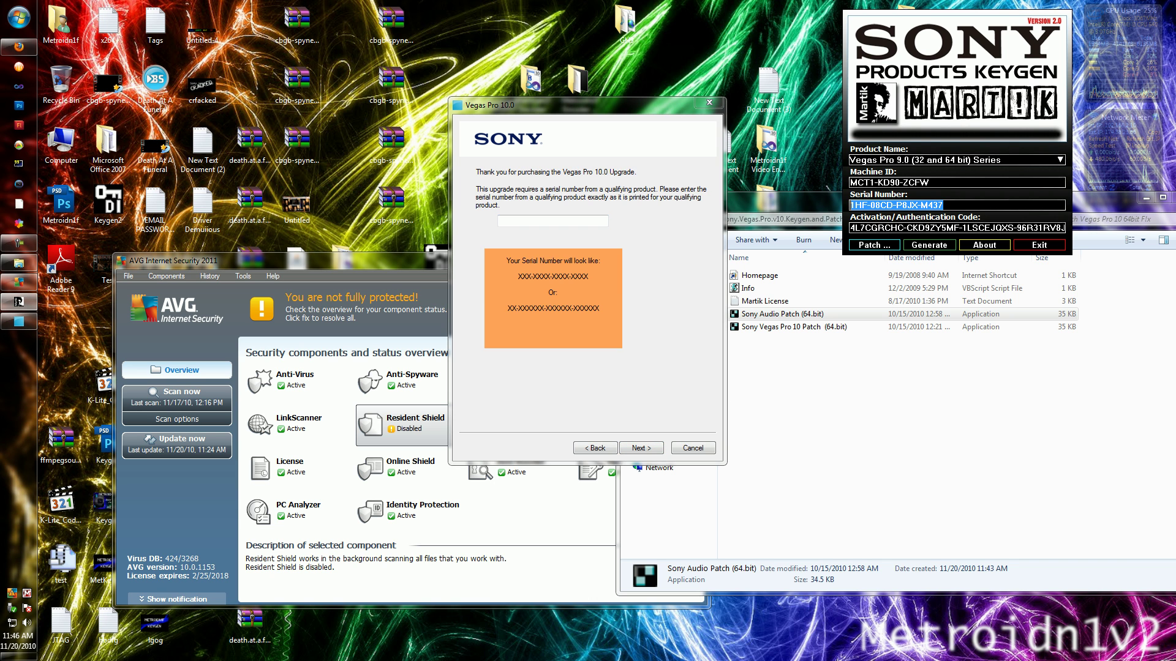
right_click(870, 207)
click(888, 246)
click(552, 220)
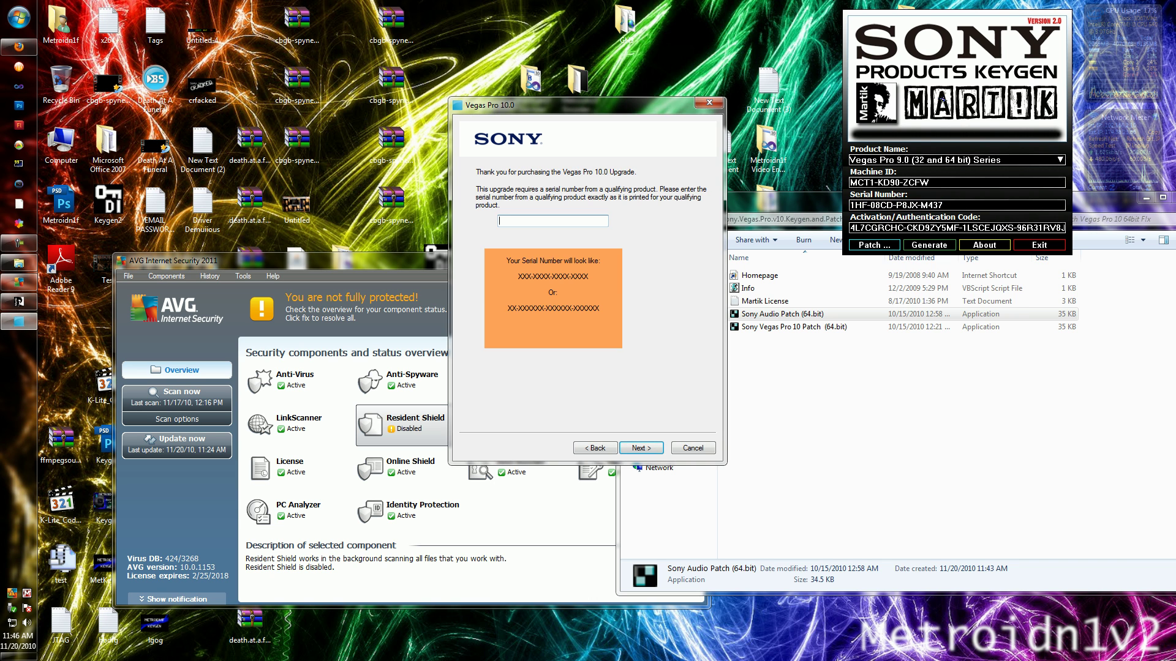
right_click(581, 219)
click(607, 273)
key(BackSpace)
key(BackSpace)
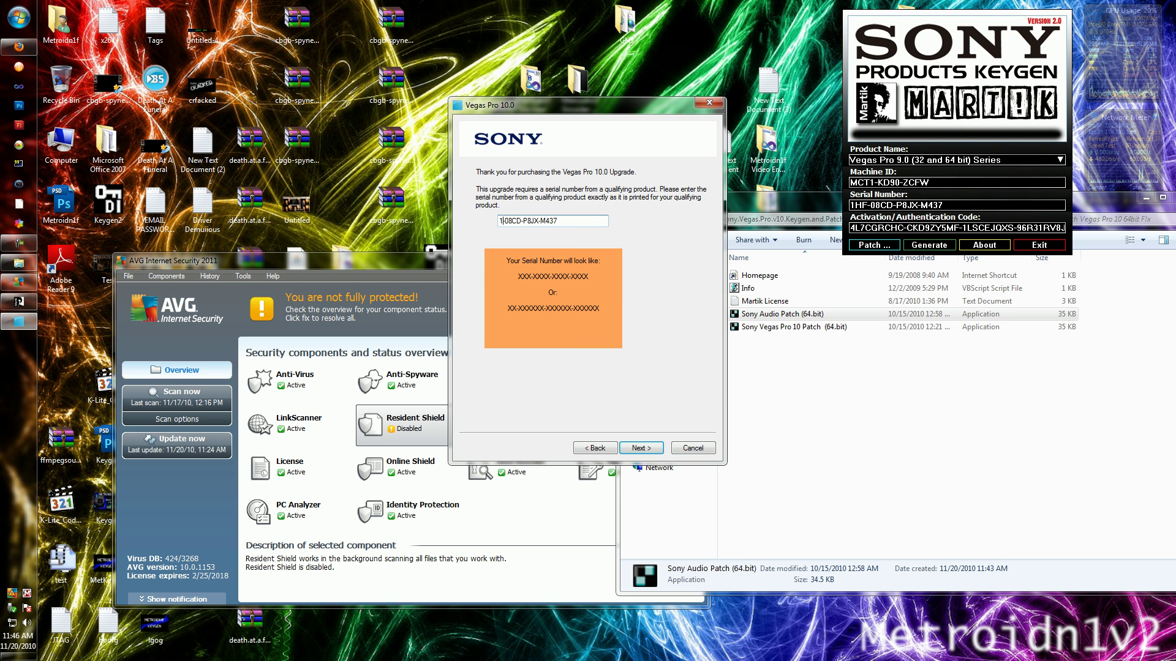
text(R8-)
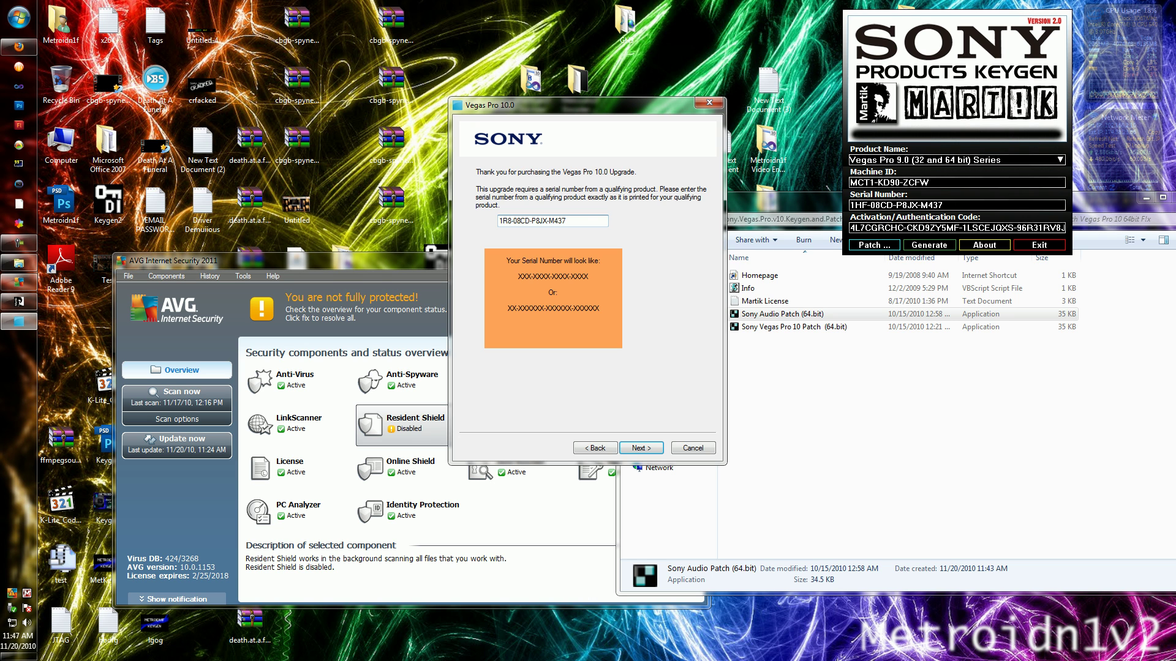
key(Return)
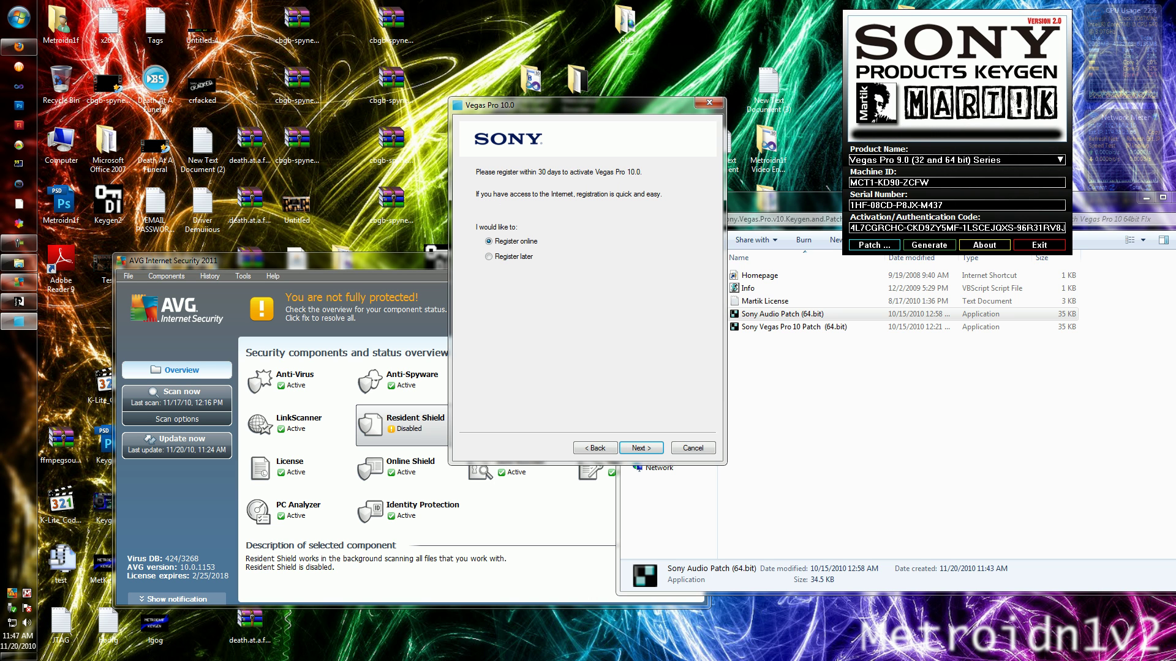
key(alt+b)
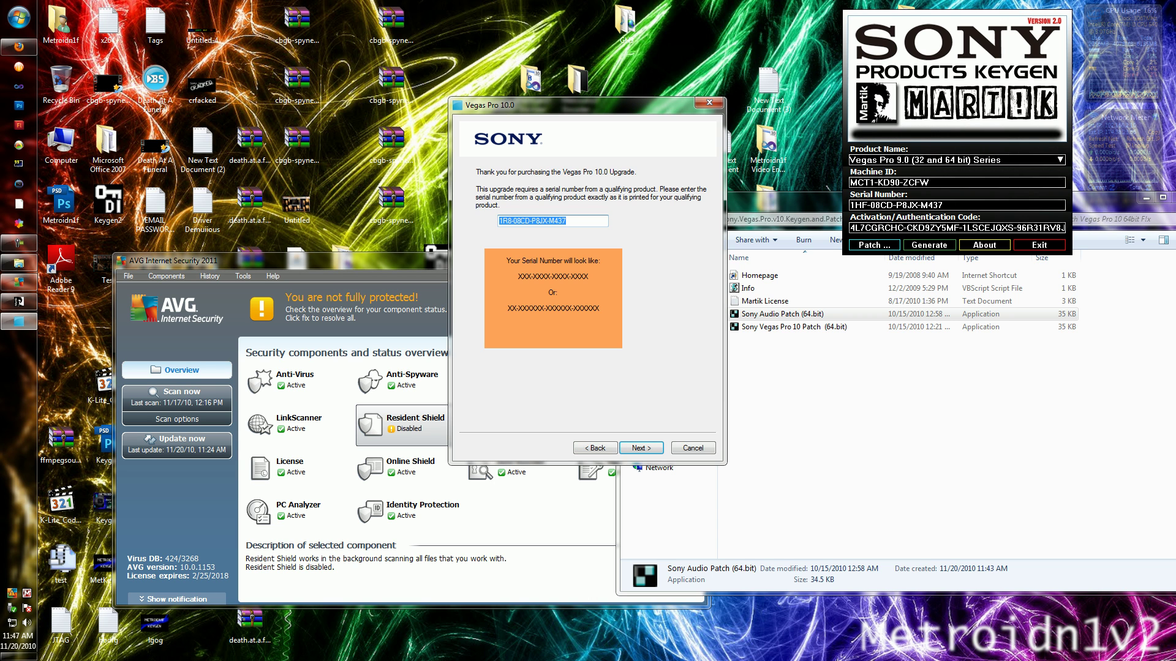
key(alt+n)
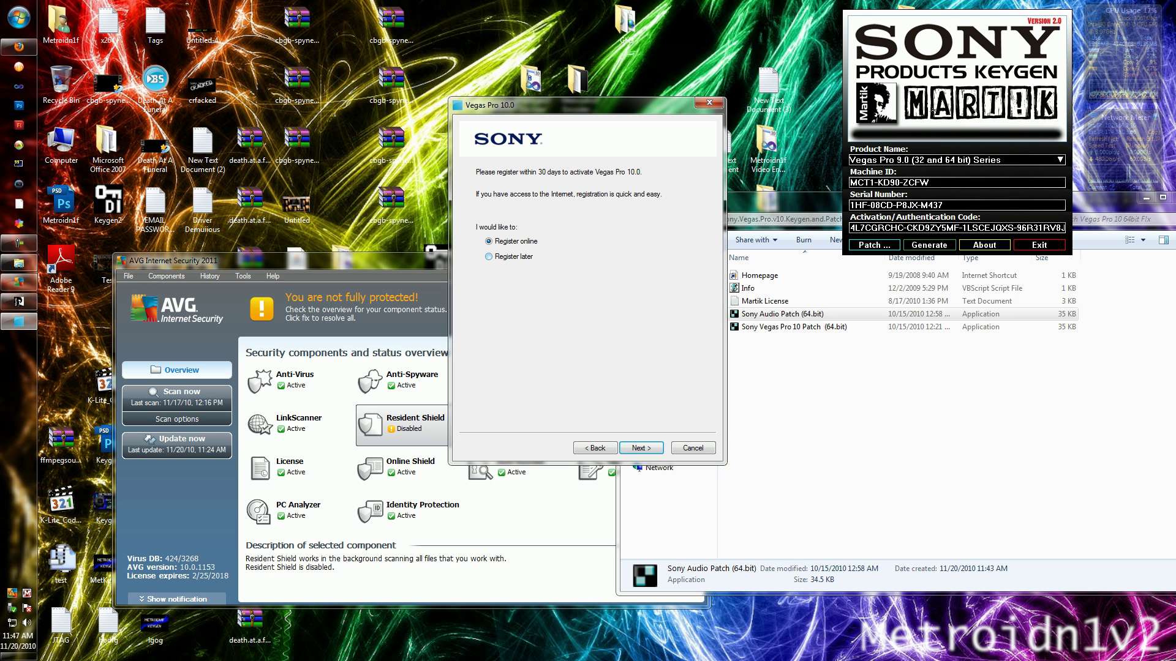
click(594, 448)
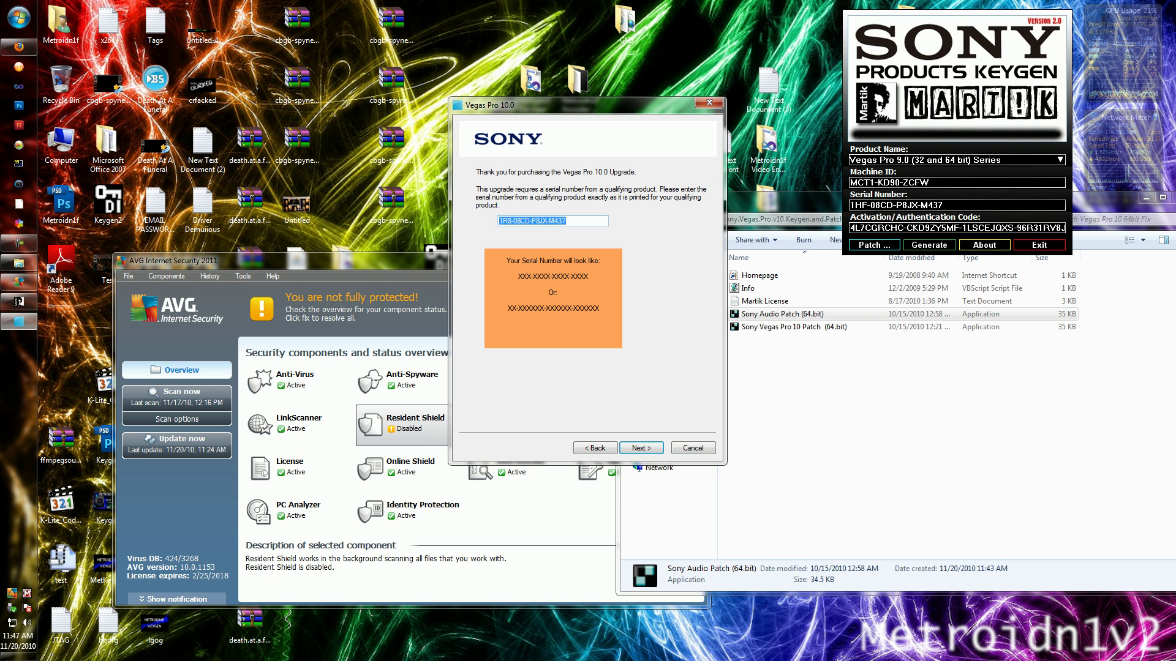
click(641, 447)
click(595, 448)
key(alt+b)
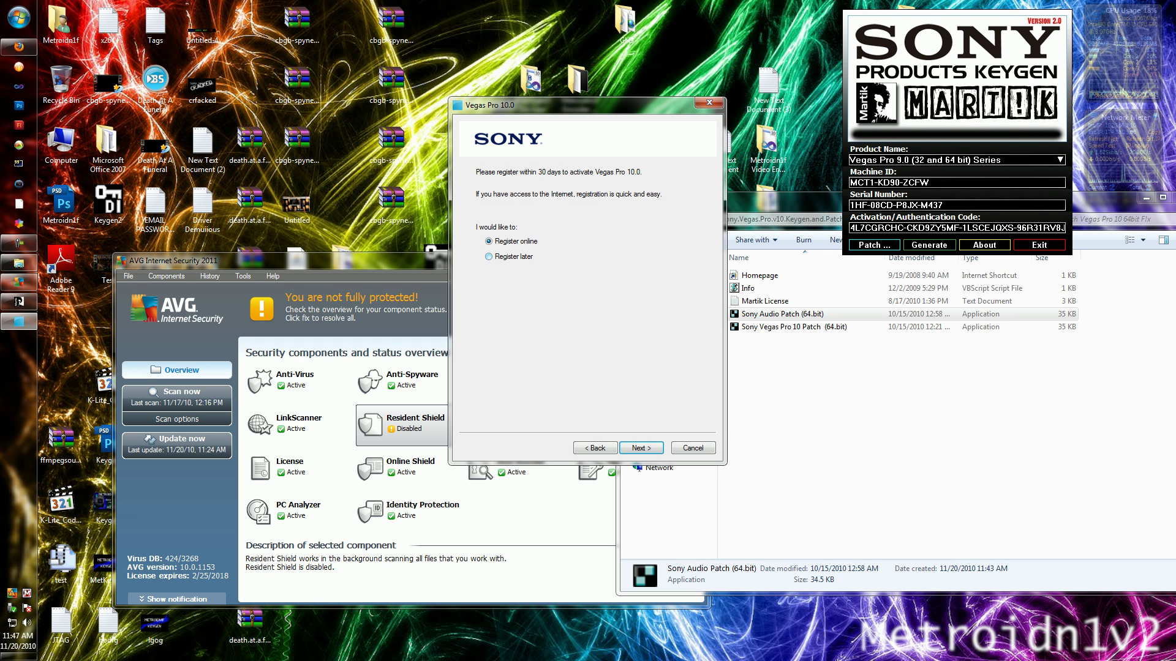
Step: Choose the Register later option and continue to the authentication code page
click(489, 256)
key(alt+n)
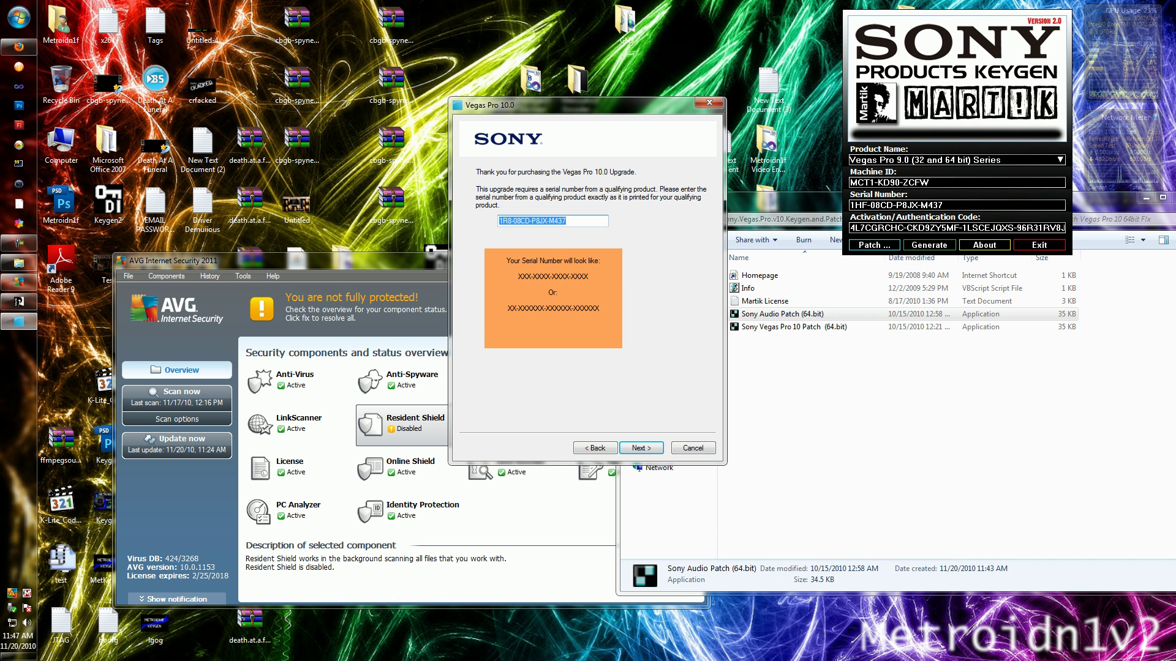
key(alt+b)
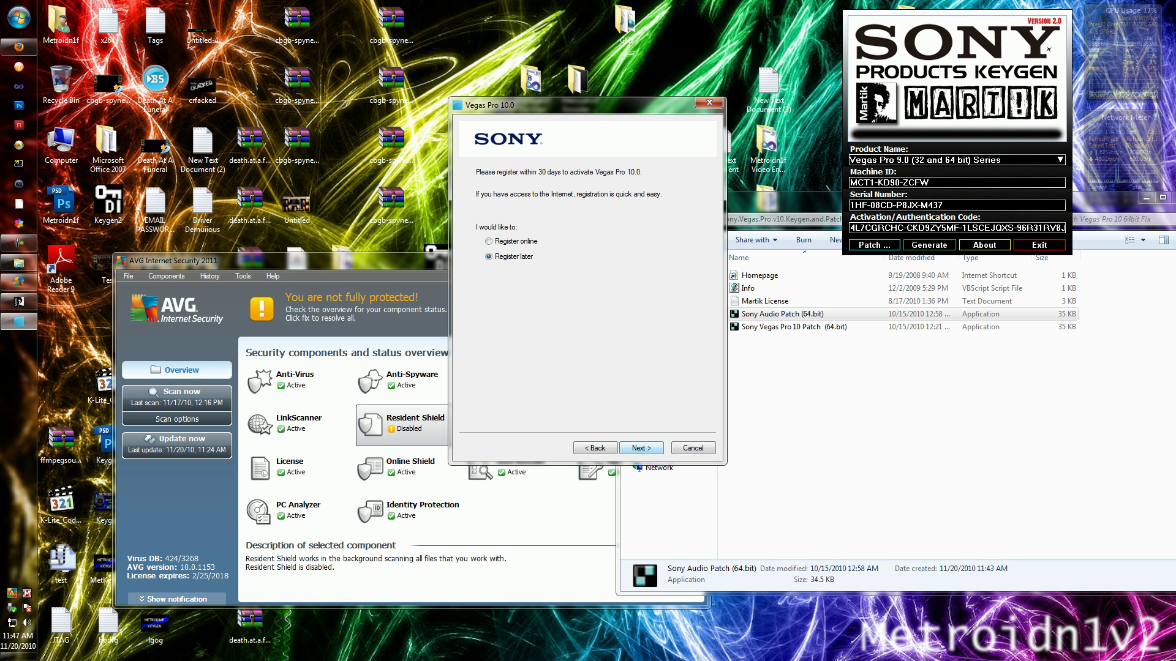
key(alt+n)
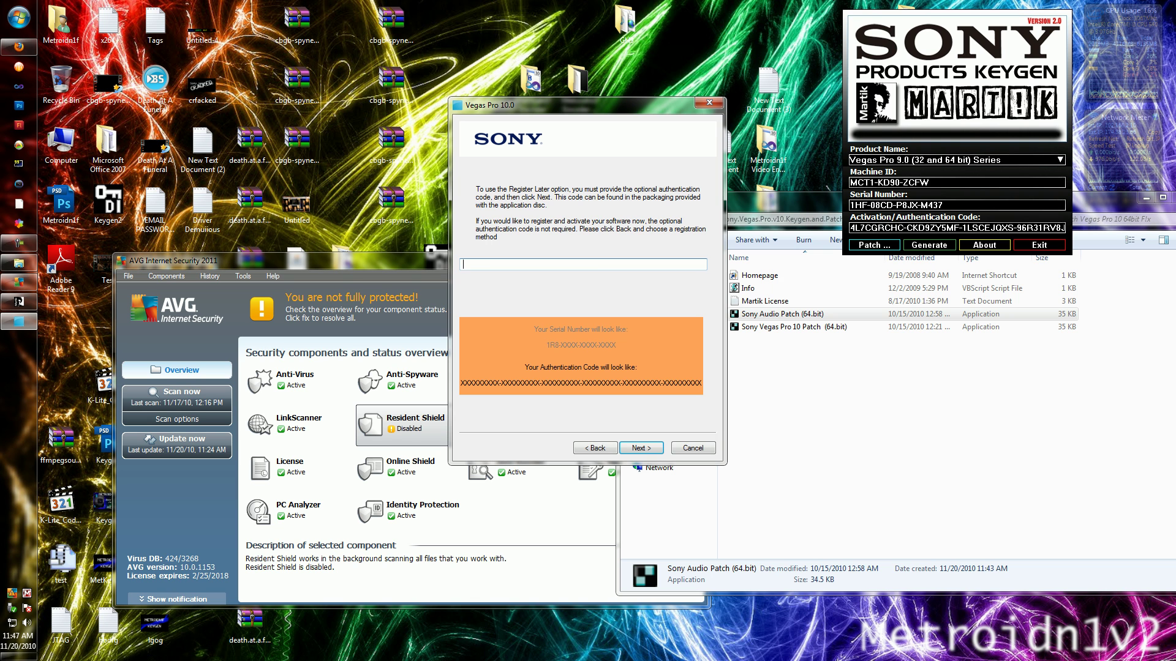
Step: Copy the full activation/authentication code from the keygen into the Register Later authentication code field and submit it
click(894, 23)
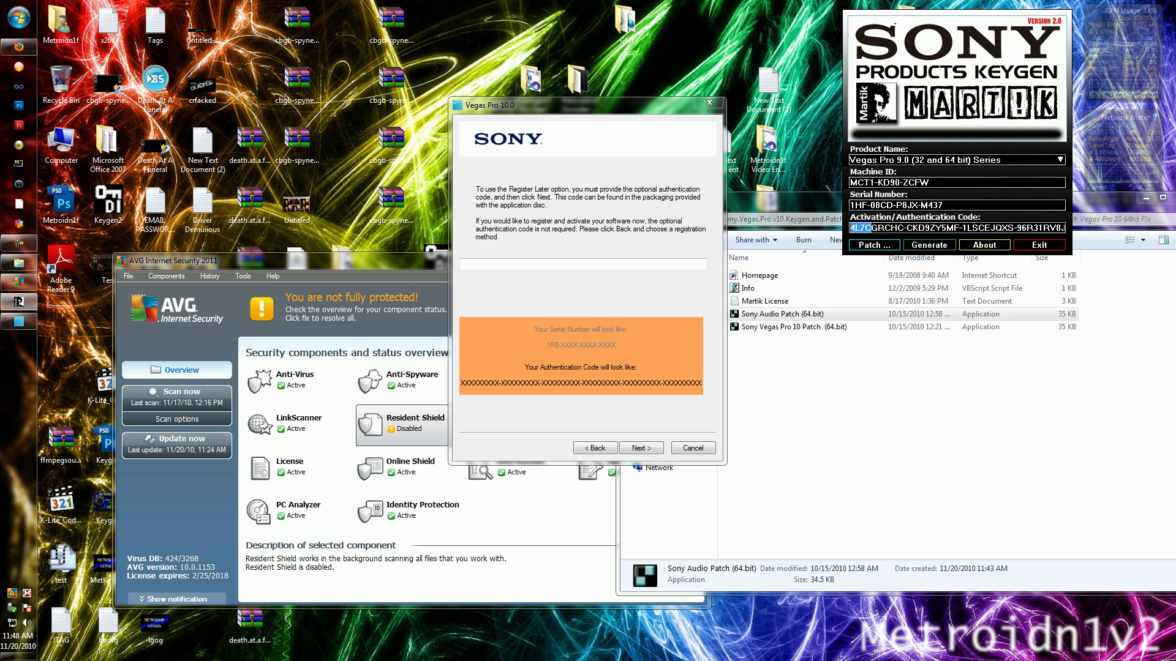
drag(895, 22, 929, 23)
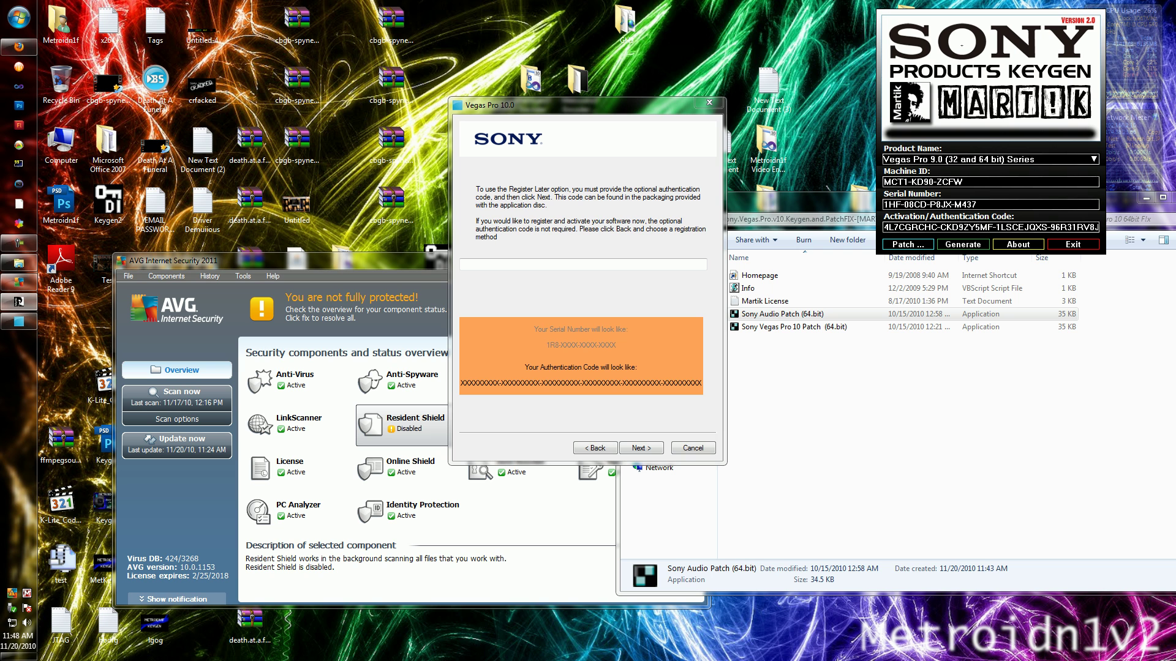
drag(884, 227, 1098, 227)
right_click(1041, 229)
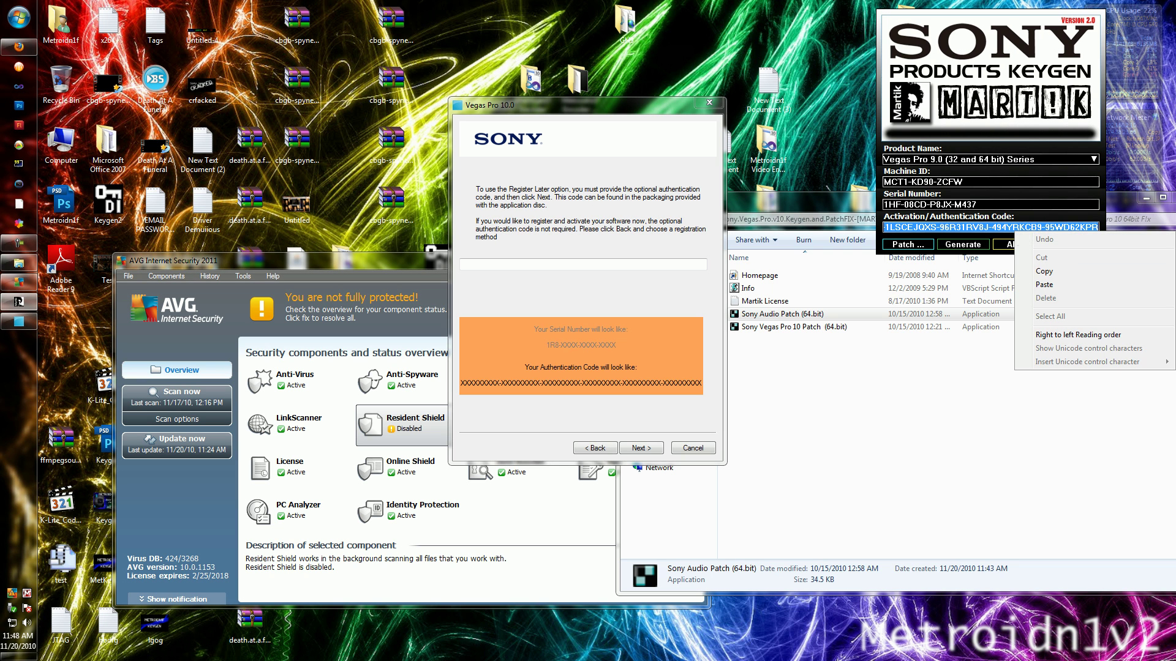
click(1041, 272)
click(463, 264)
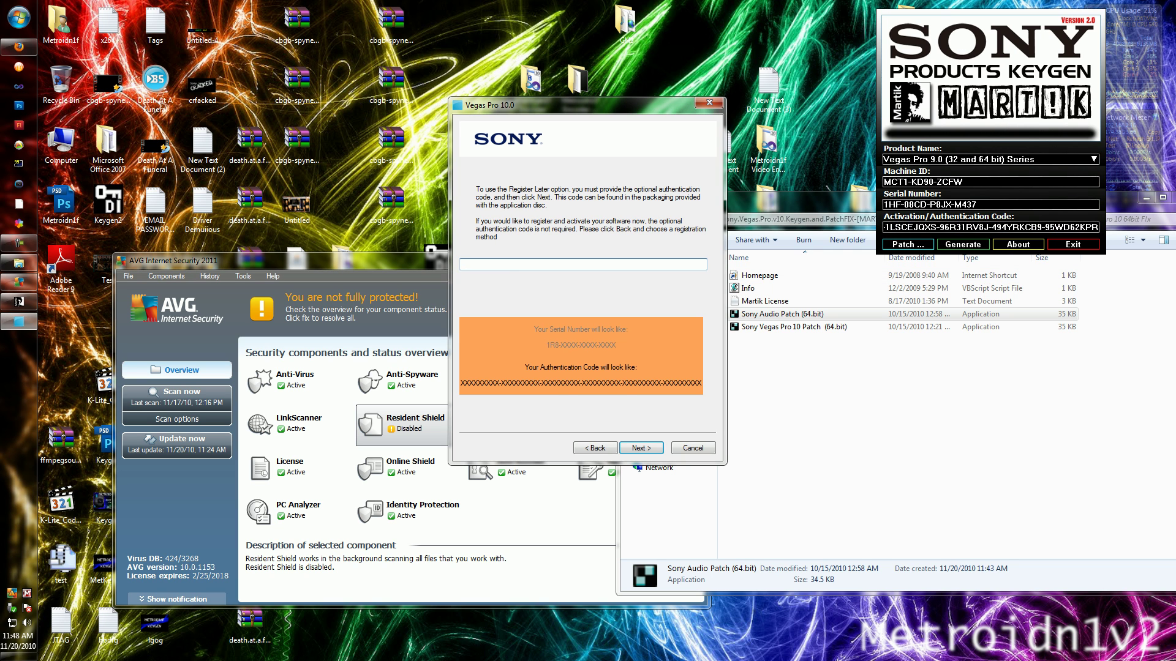
right_click(538, 262)
click(554, 314)
click(643, 447)
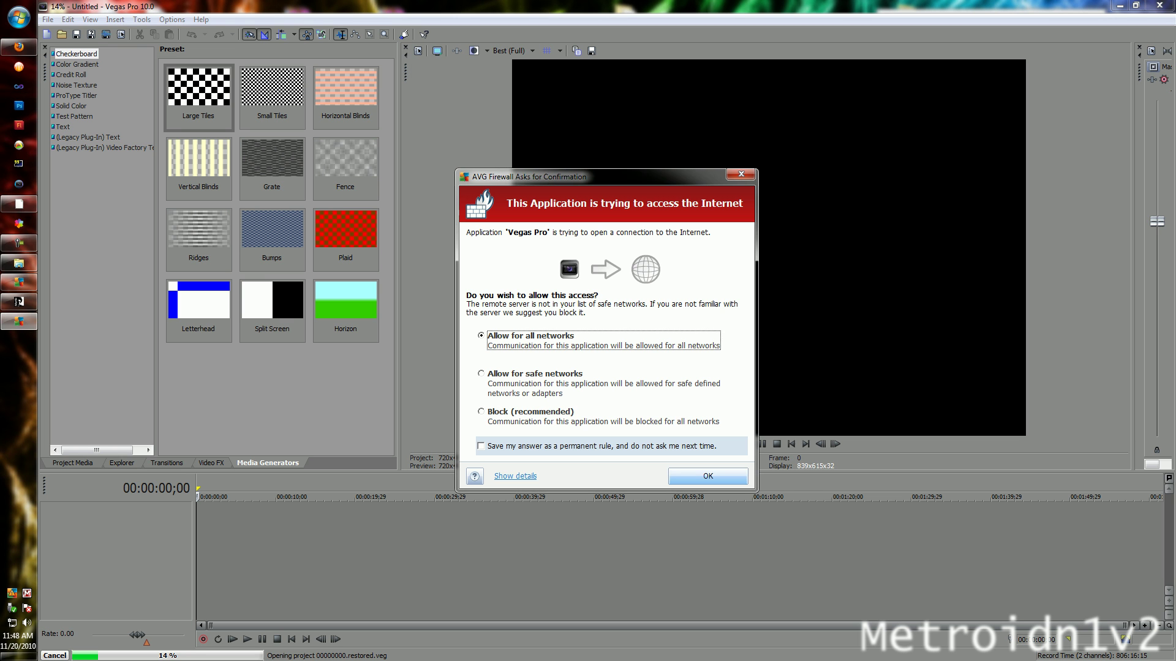
Step: Allow Vegas Pro access for all networks in the firewall alert and minimize the Vegas Pro window
key(Return)
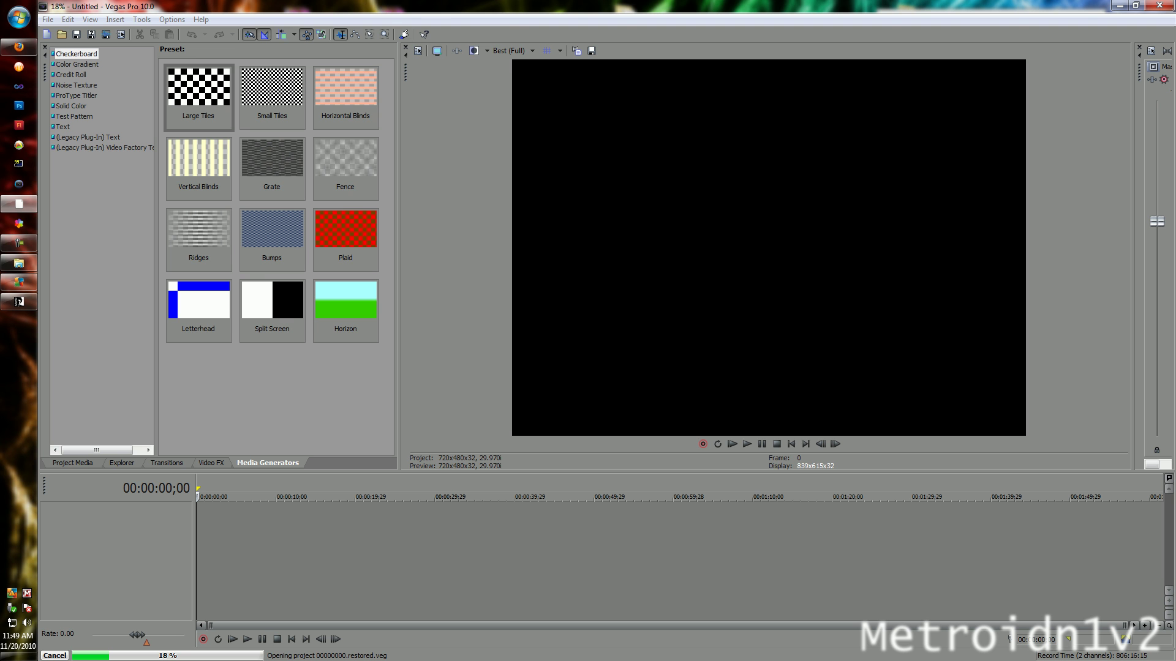
click(1120, 5)
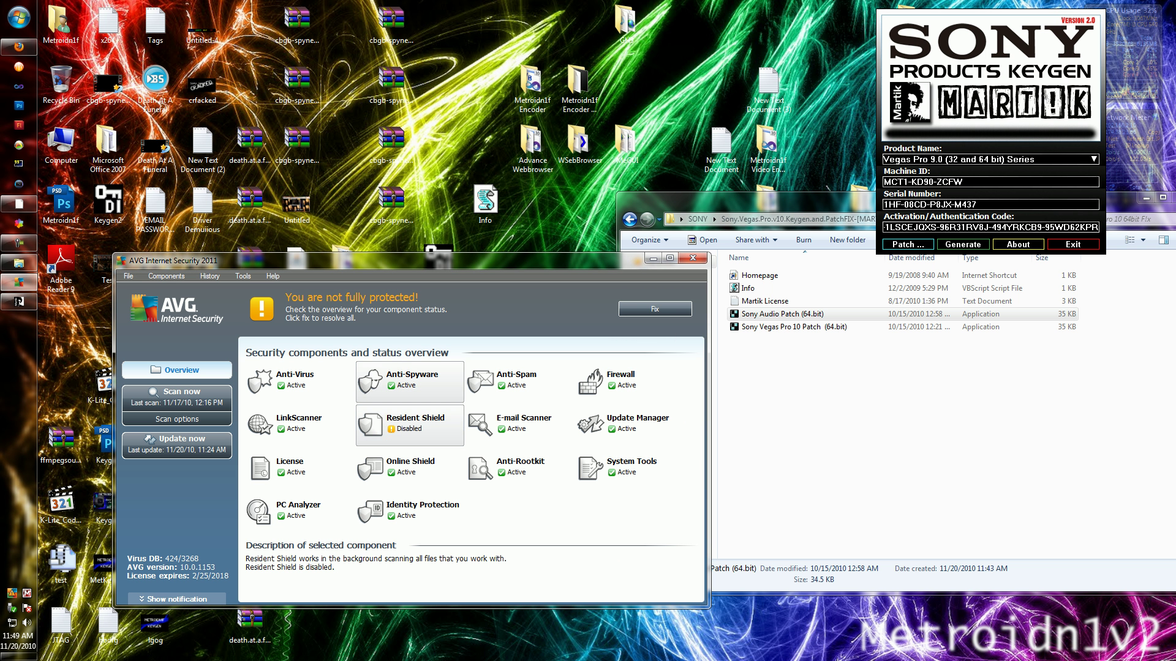
Step: Reactivate AVG's Resident Shield component and save the changes
right_click(405, 431)
click(434, 439)
click(254, 540)
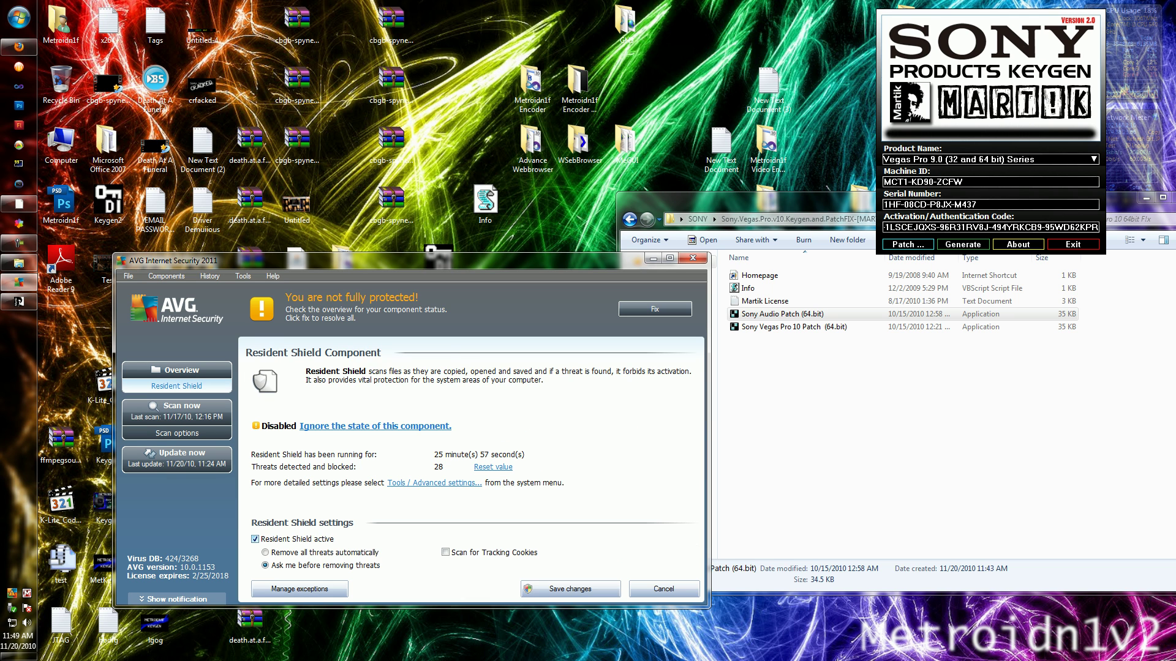
click(570, 589)
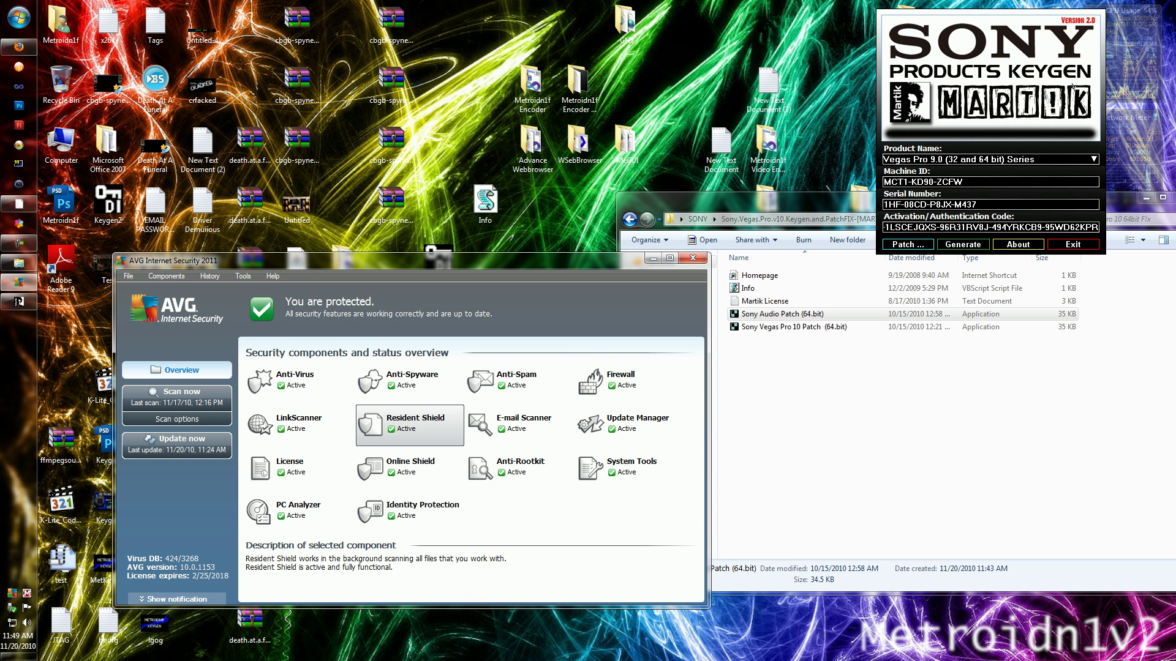
Step: Select both patch files in the Vegas Pro 10 64bit Fix folder and remove all unhealed threats through the AVG alert
click(898, 429)
drag(811, 339, 785, 316)
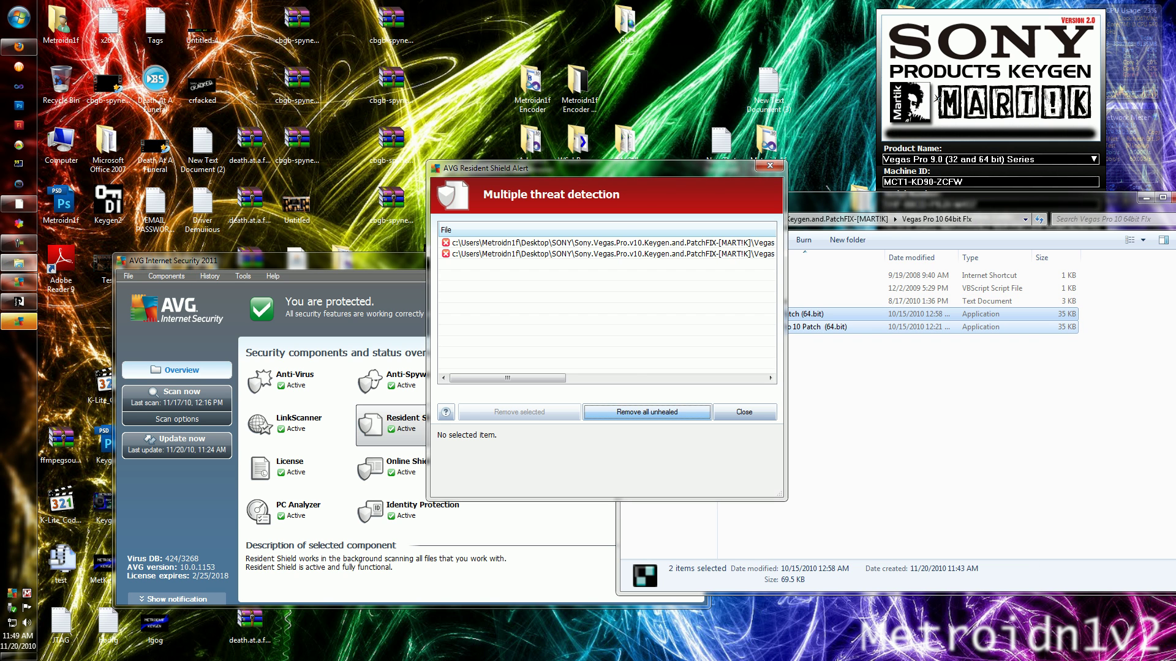
click(646, 412)
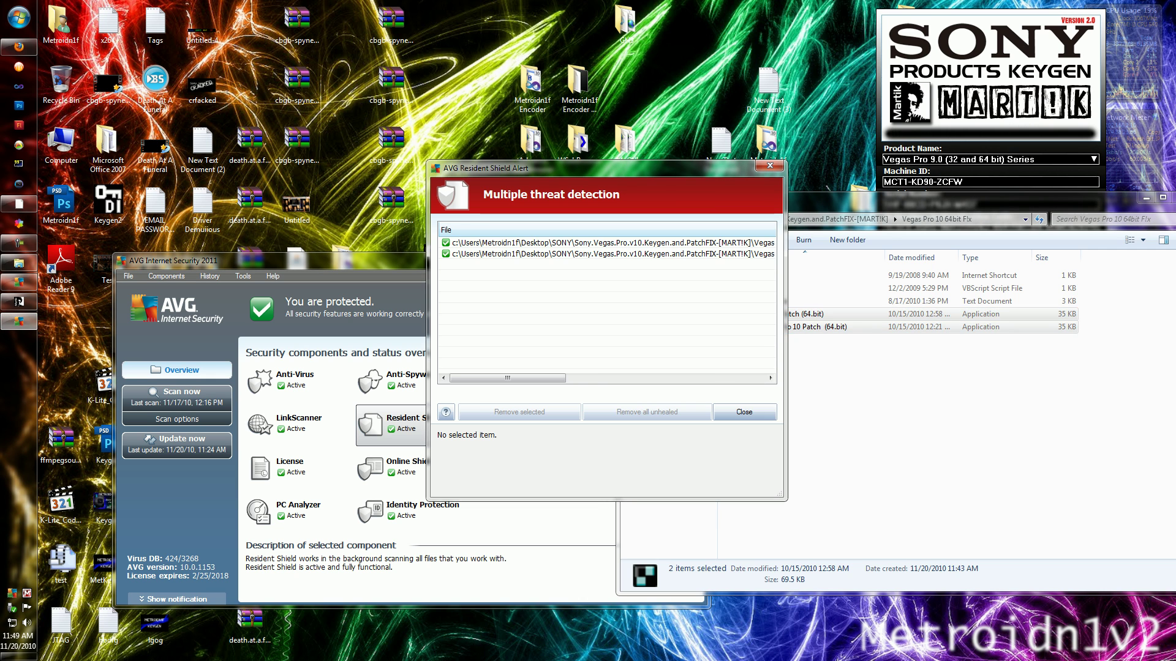
click(743, 412)
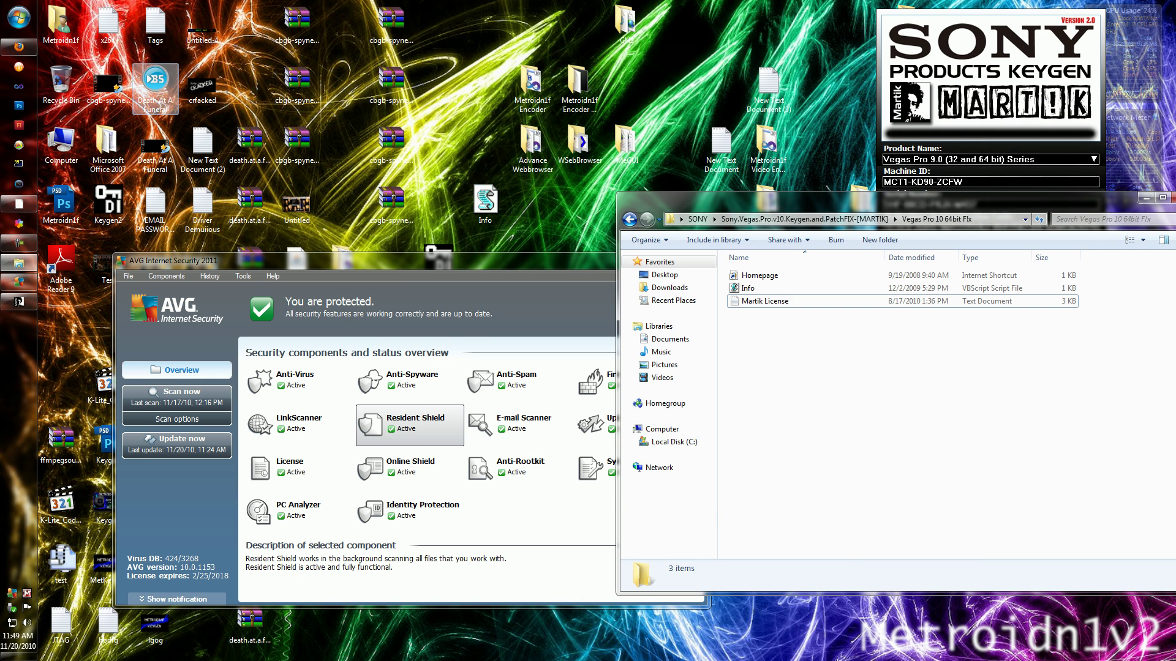
Step: Open the folder C:\Program Files (x86)\Sony\Shared Plug-Ins\Audio_x64 and locate the Sony Audio Patch (64.bit) file
click(18, 17)
click(184, 199)
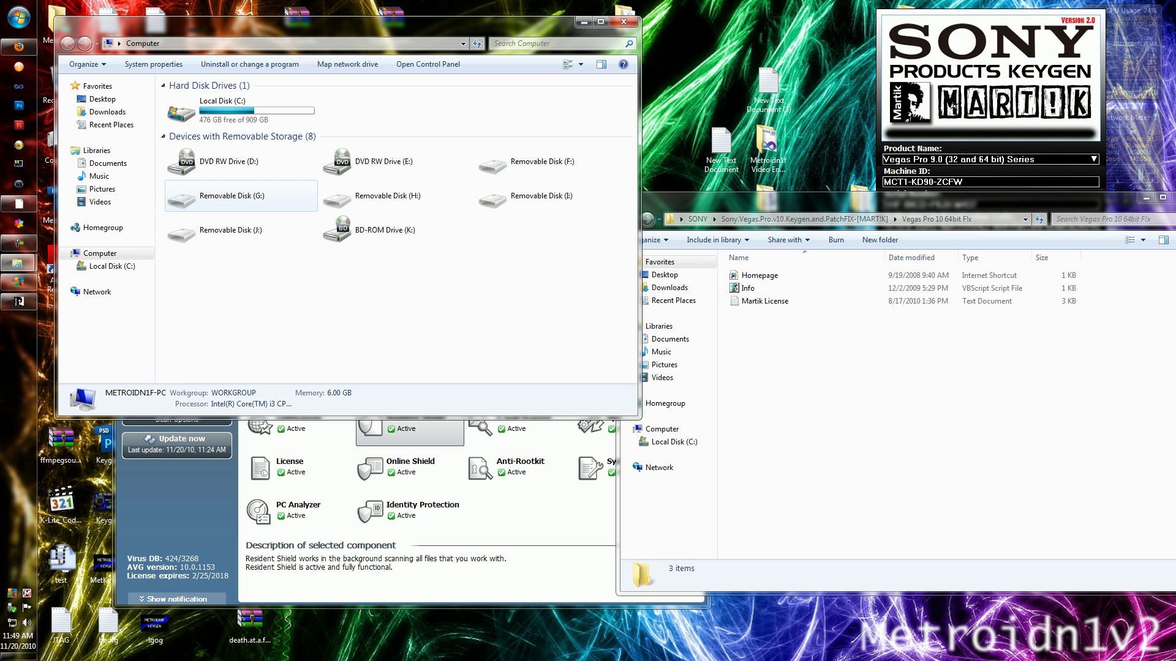
double_click(196, 107)
double_click(208, 202)
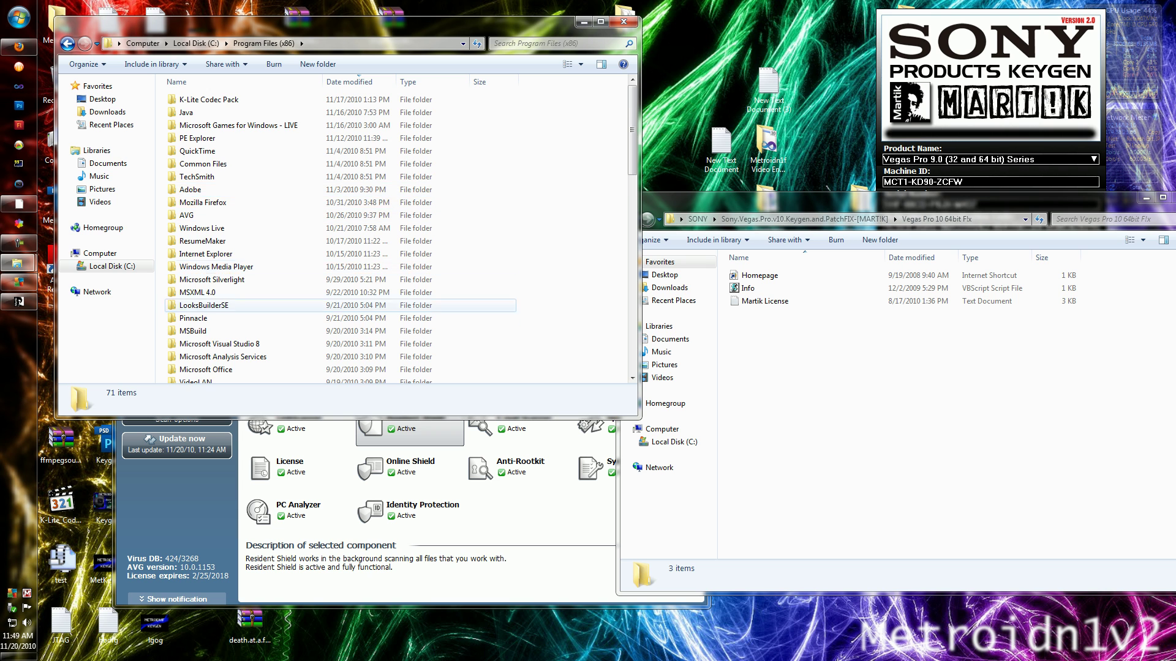
scroll(245, 331, down, 2)
scroll(245, 343, down, 2)
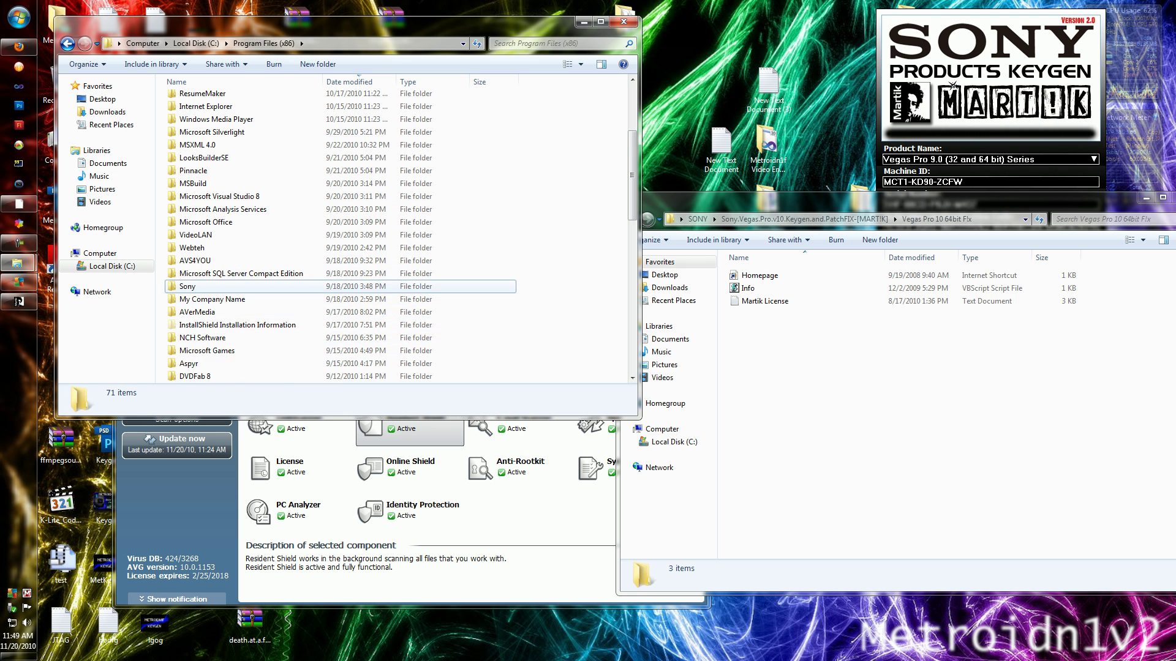
double_click(208, 287)
double_click(204, 99)
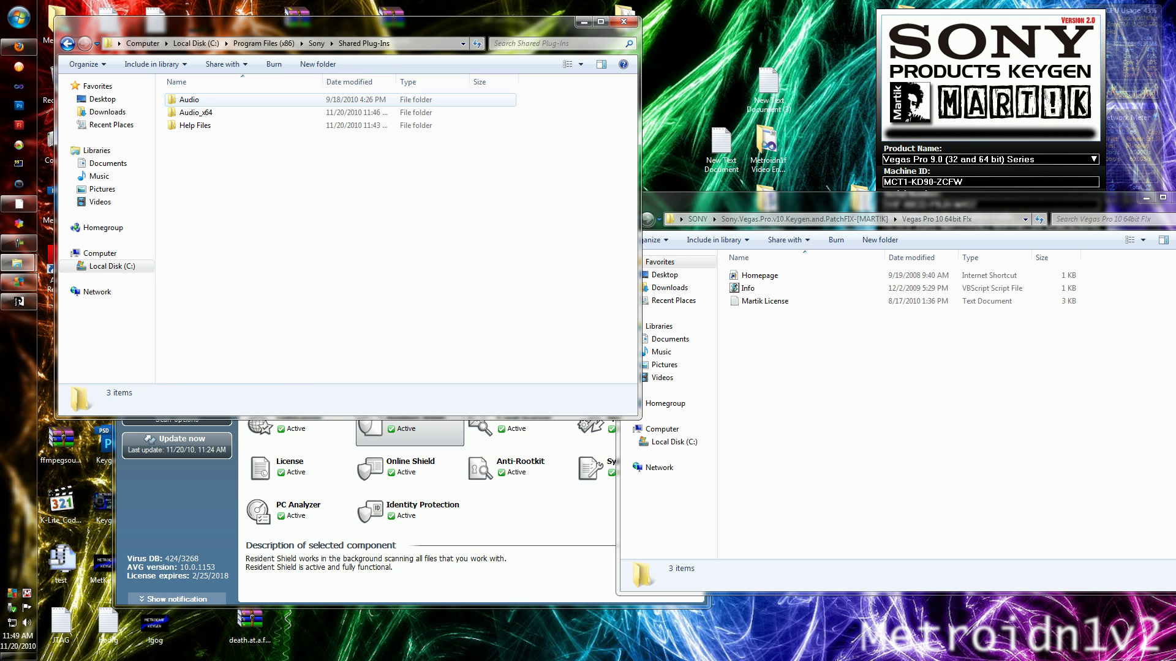
double_click(199, 112)
scroll(359, 241, down, 1)
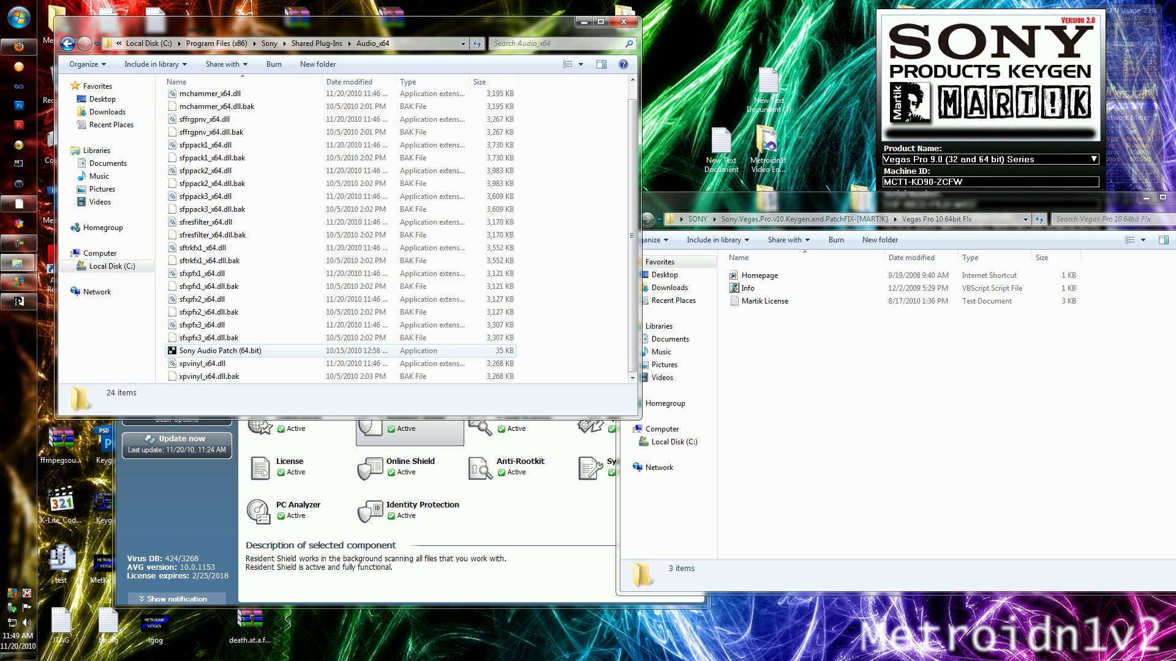
Step: Move the detected Sony Audio Patch (64.bit) to AVG's vault and delete the file from the Audio_x64 folder
click(220, 350)
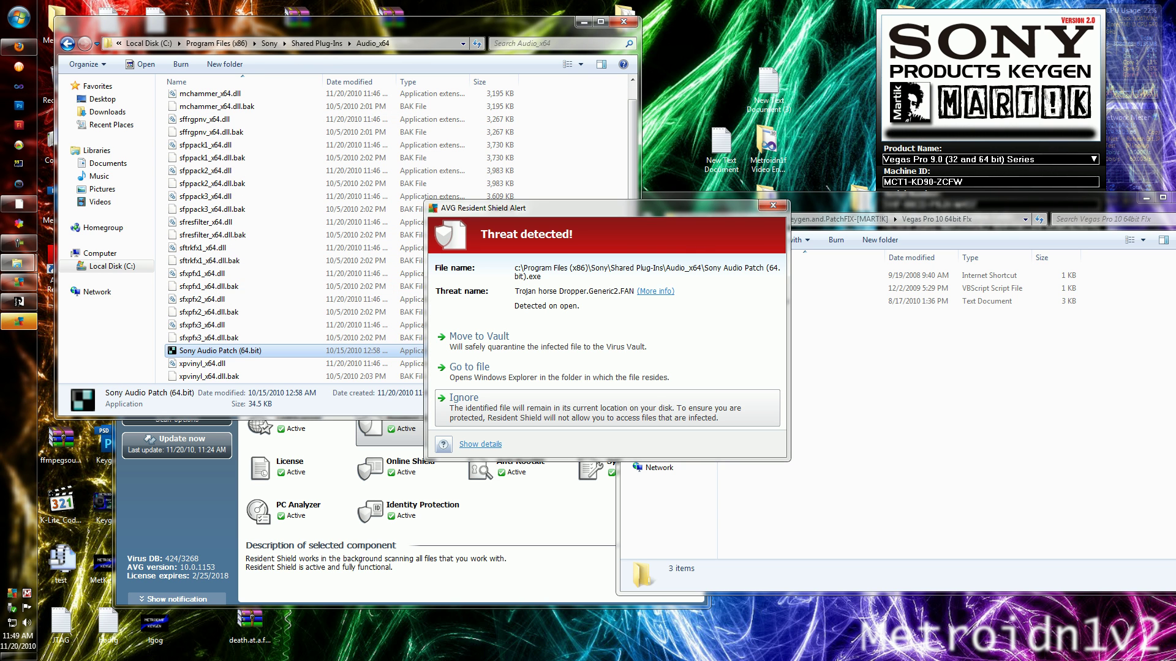
right_click(240, 352)
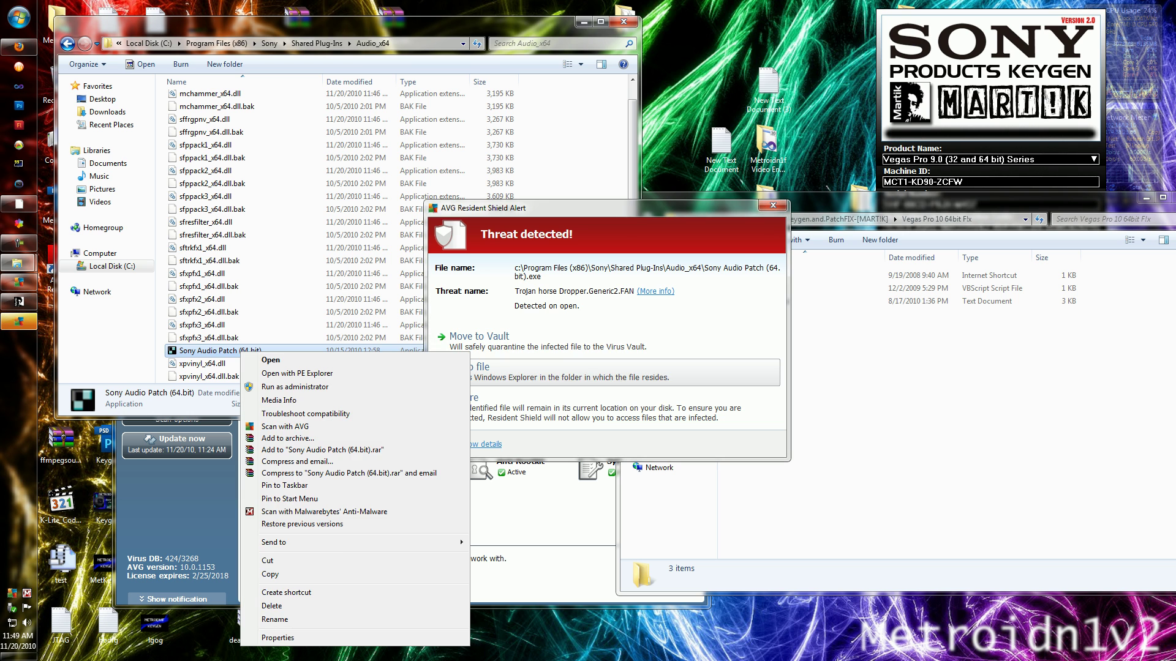
drag(582, 207, 687, 166)
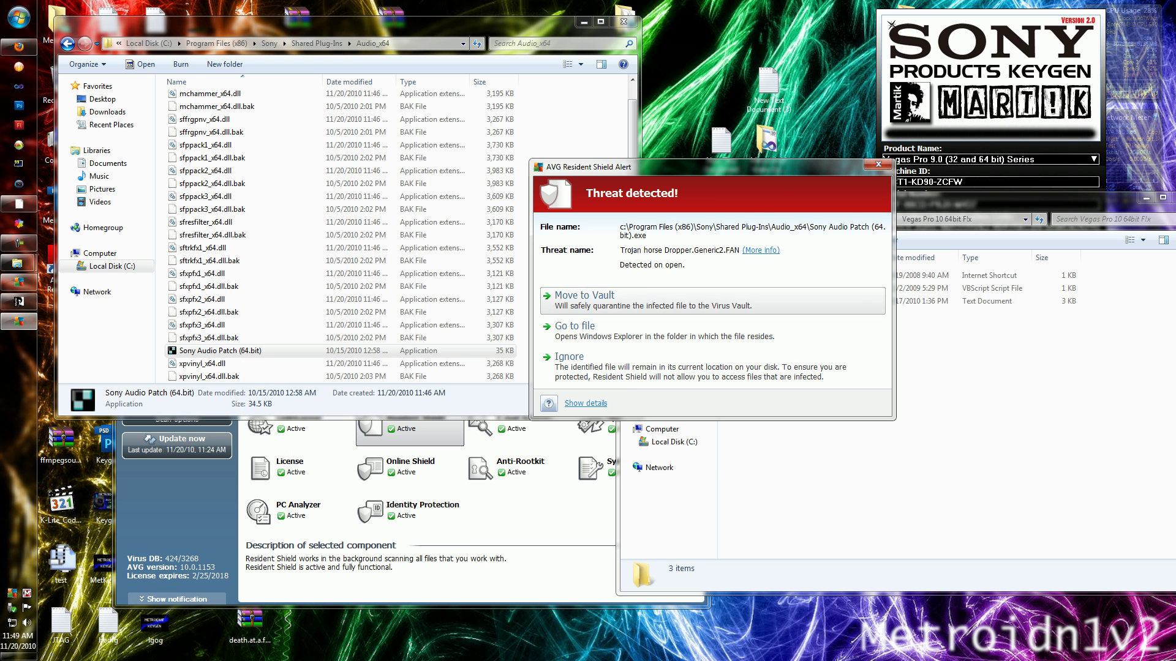
click(584, 300)
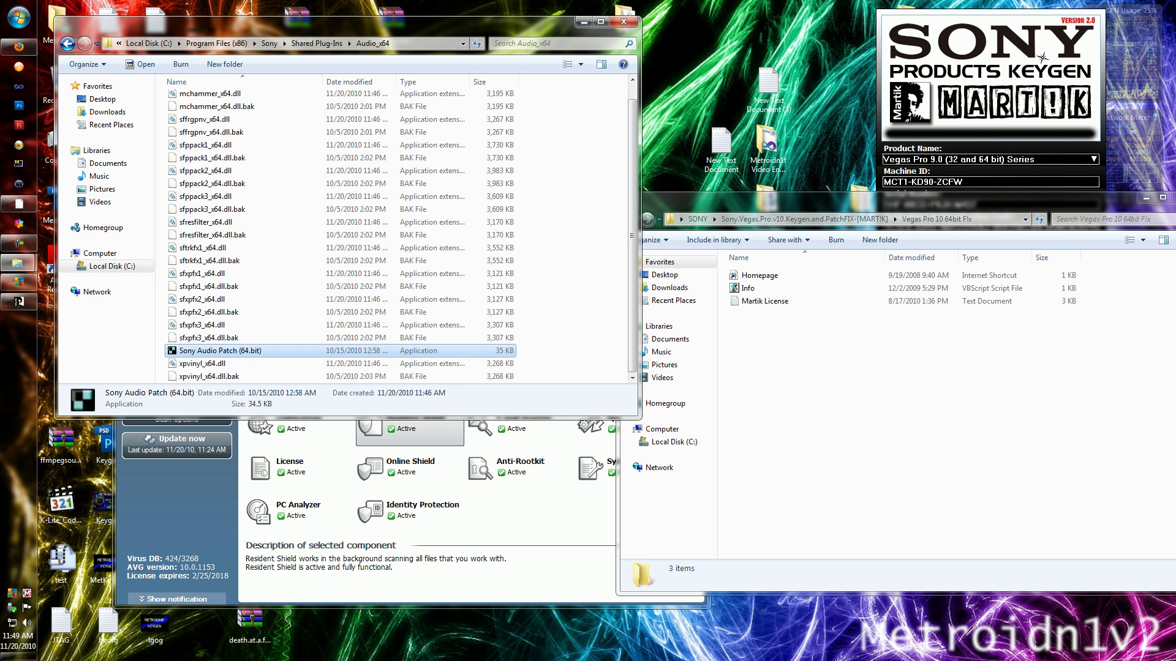
right_click(227, 351)
click(245, 592)
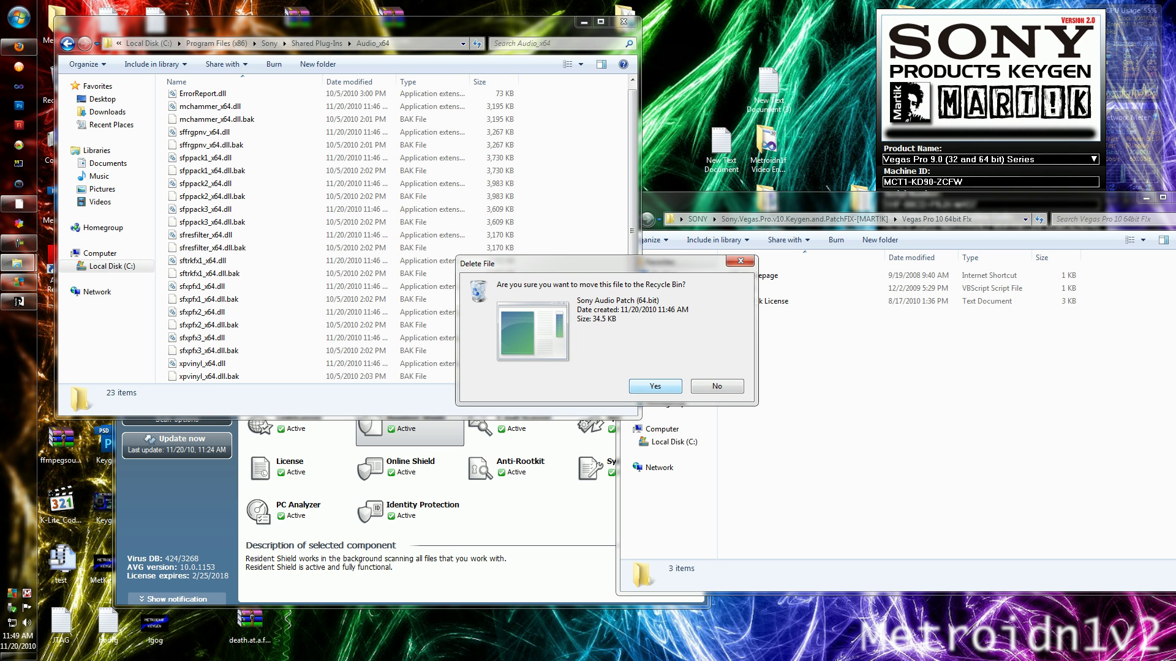
click(655, 386)
click(704, 401)
Step: Go to C:\Program Files\Sony and delete the Sony Vegas Pro 10 Patch (64.bit) file
key(BackSpace)
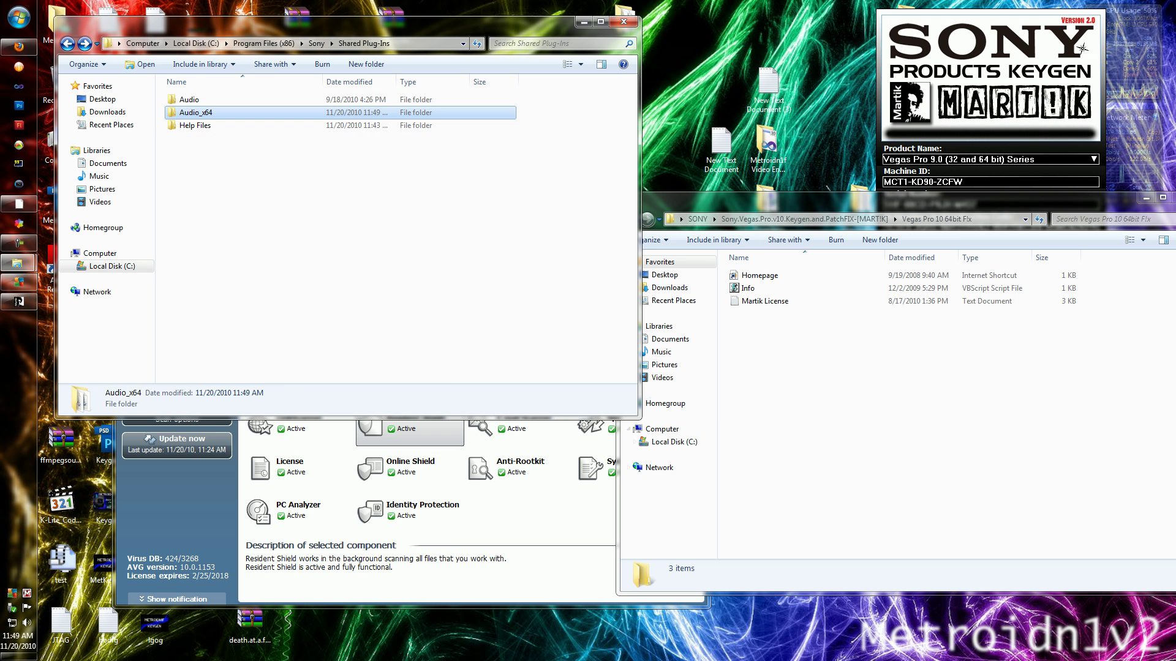
key(BackSpace)
key(BackSpace)
key(BackSpace)
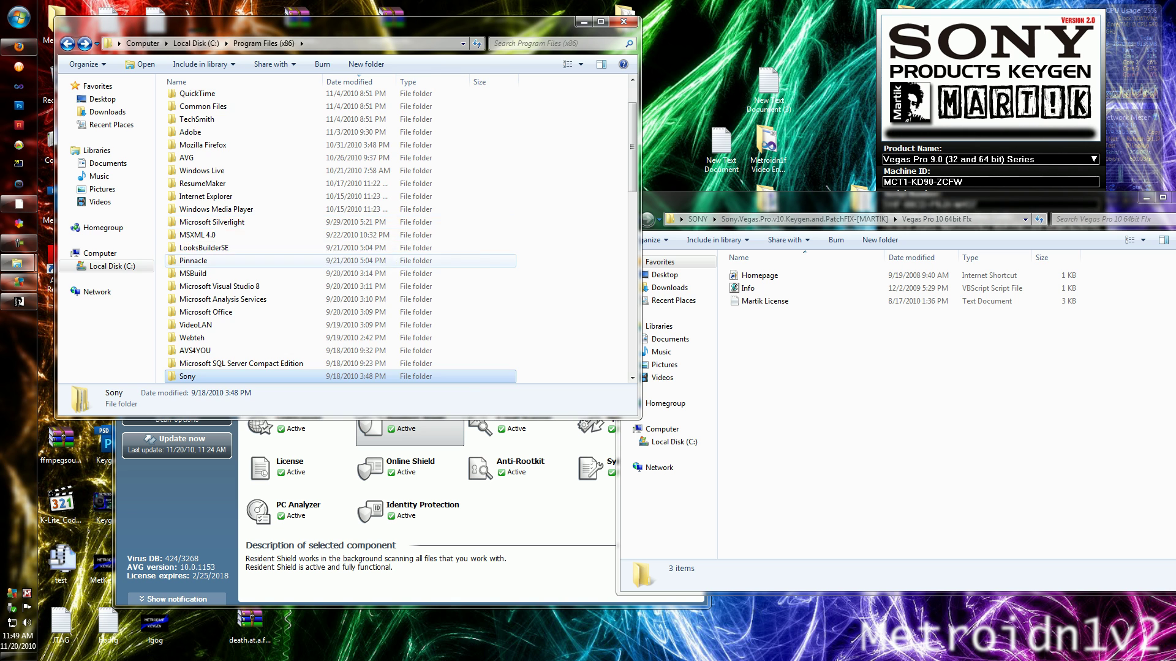
double_click(201, 189)
double_click(201, 99)
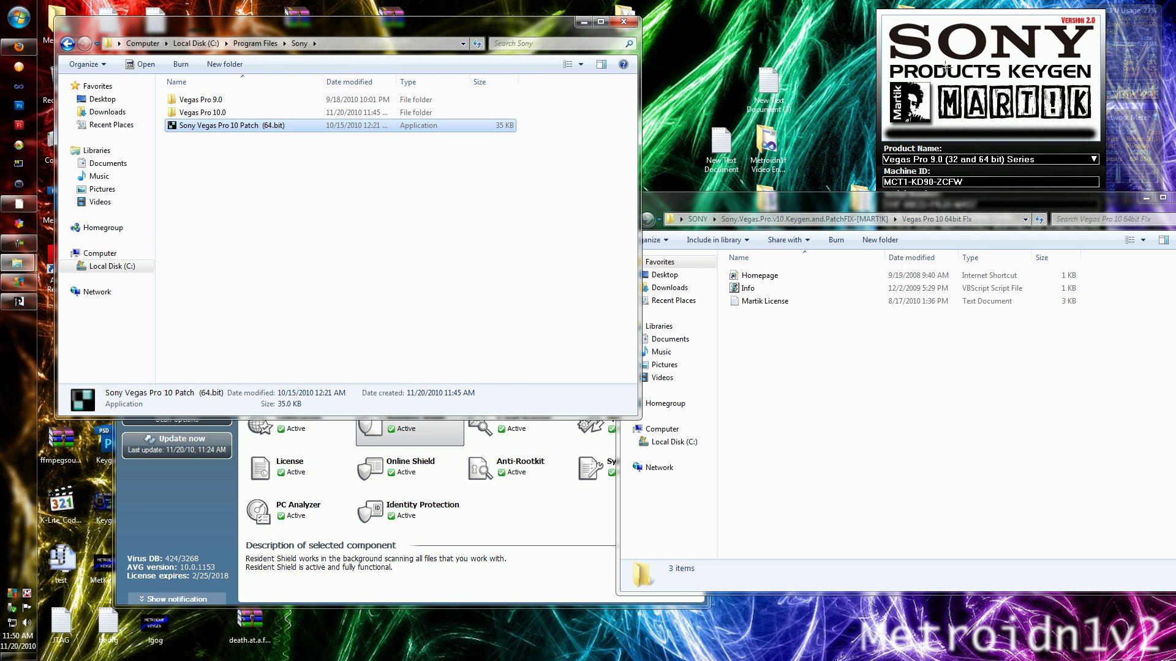
key(Return)
click(606, 333)
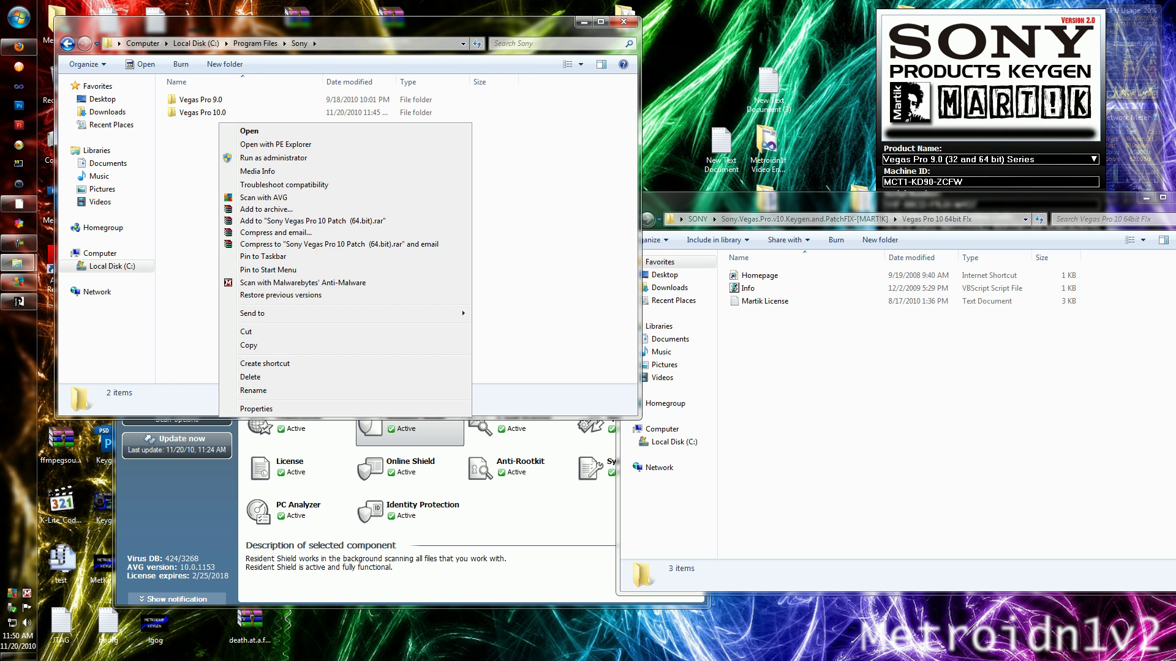
Step: Close the open folder windows, AVG Internet Security and the keygen
click(624, 21)
key(alt+F4)
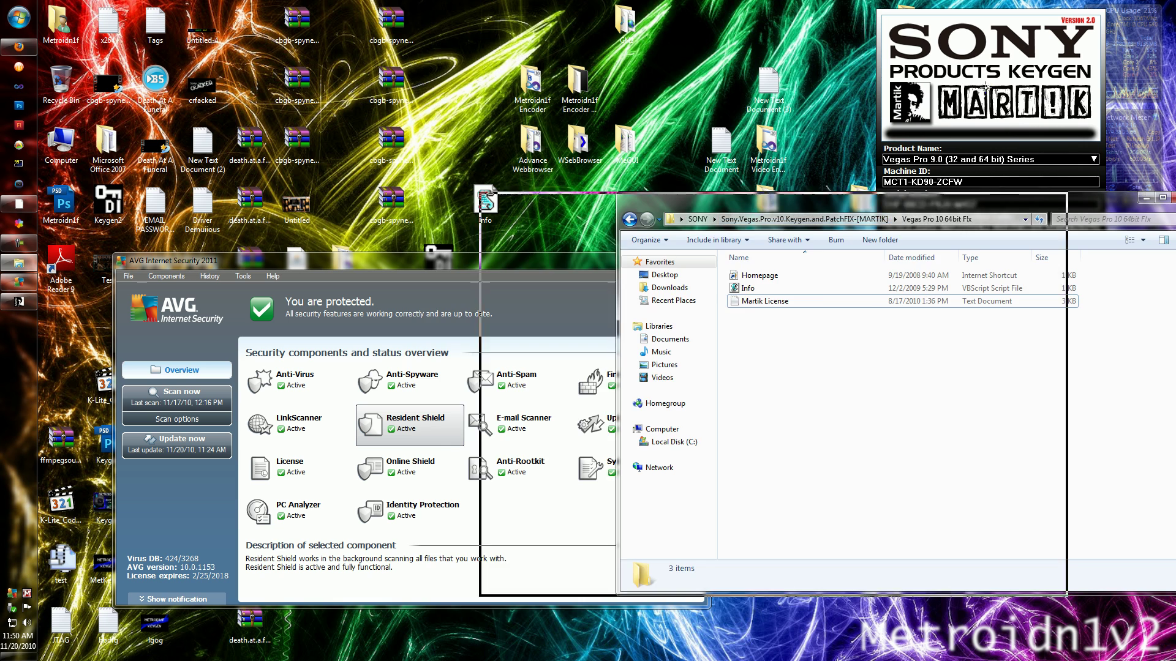
key(alt+F4)
key(alt+F4)
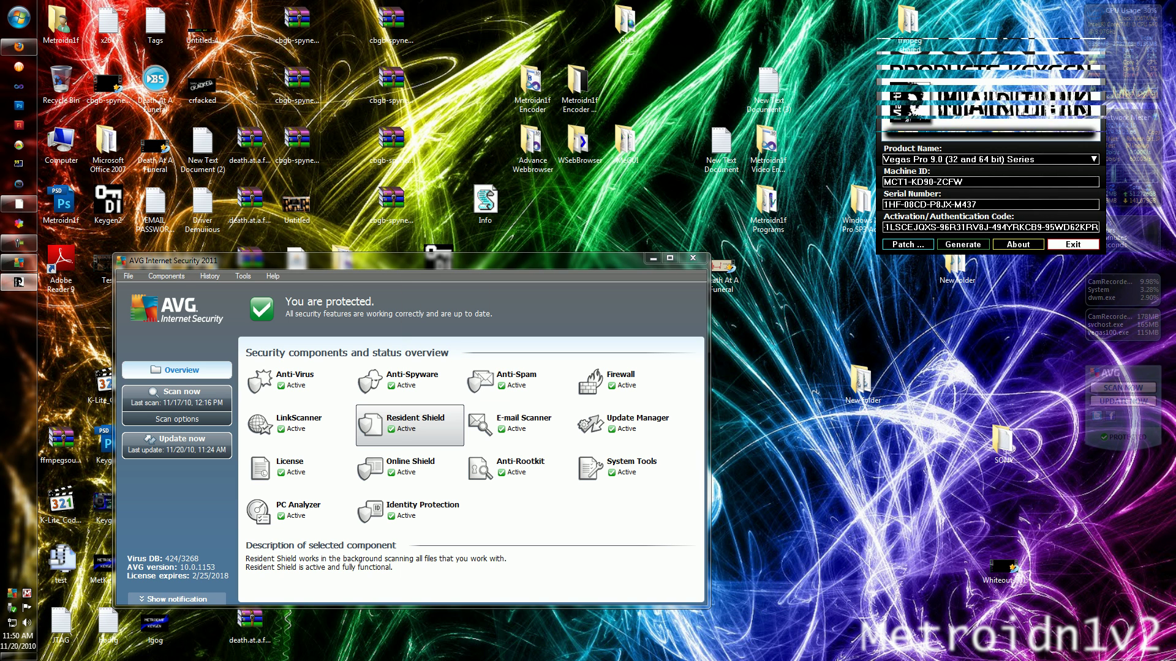
key(alt+F4)
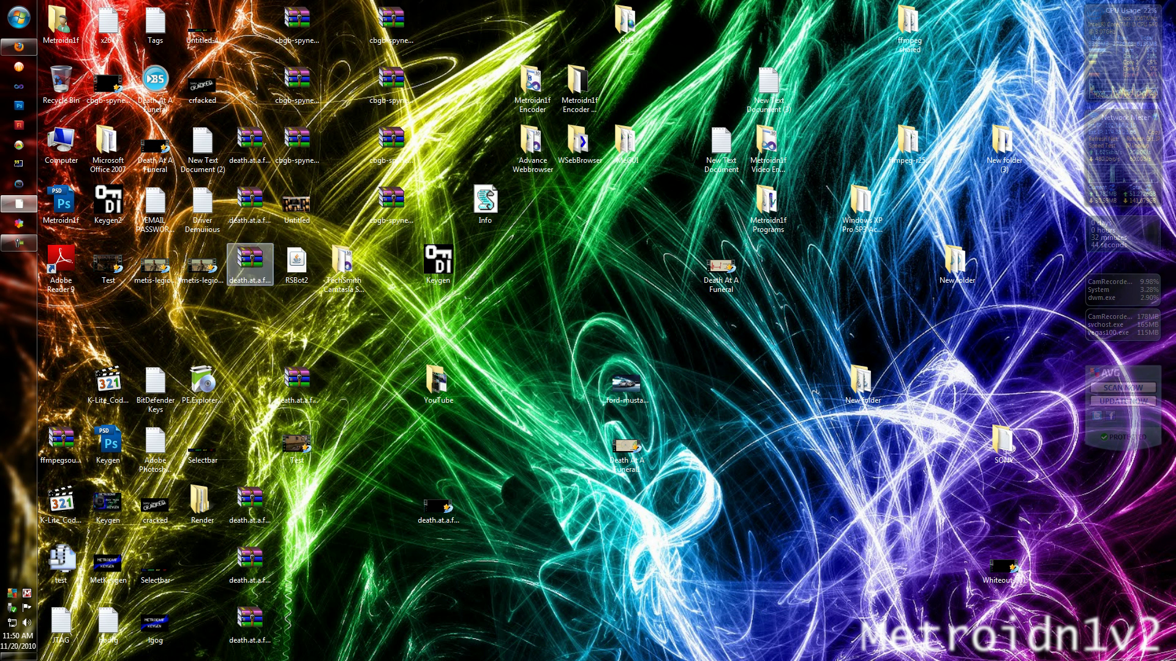
Step: Restore Vegas Pro and shut it down, cancelling the background operation in progress
click(19, 204)
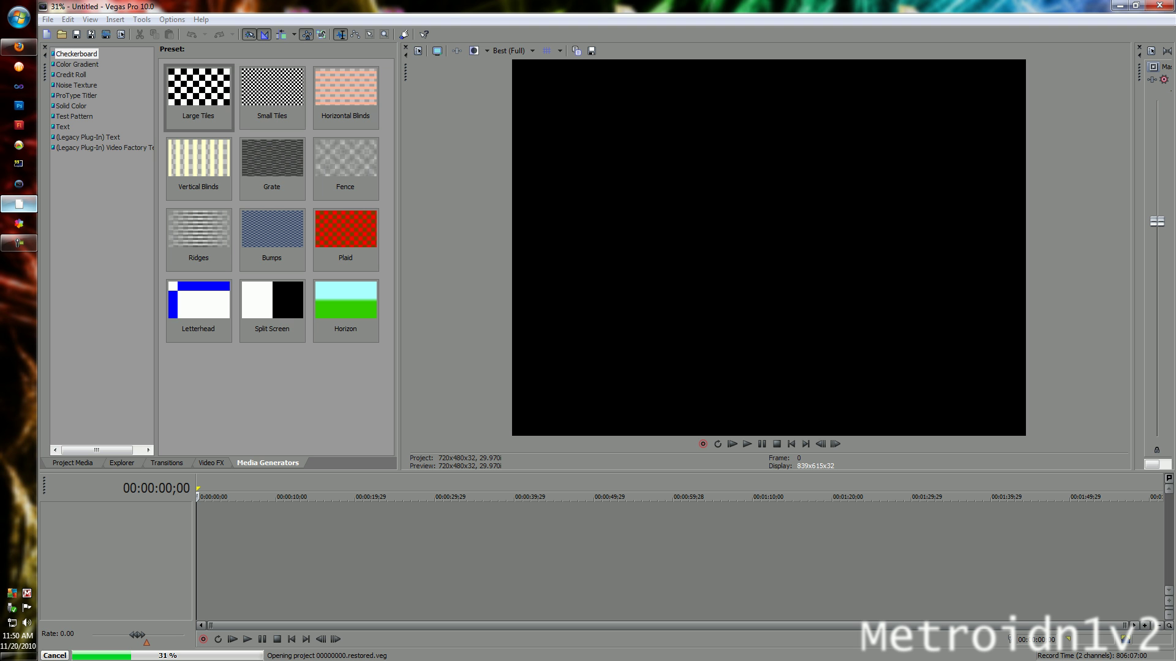
key(alt+F4)
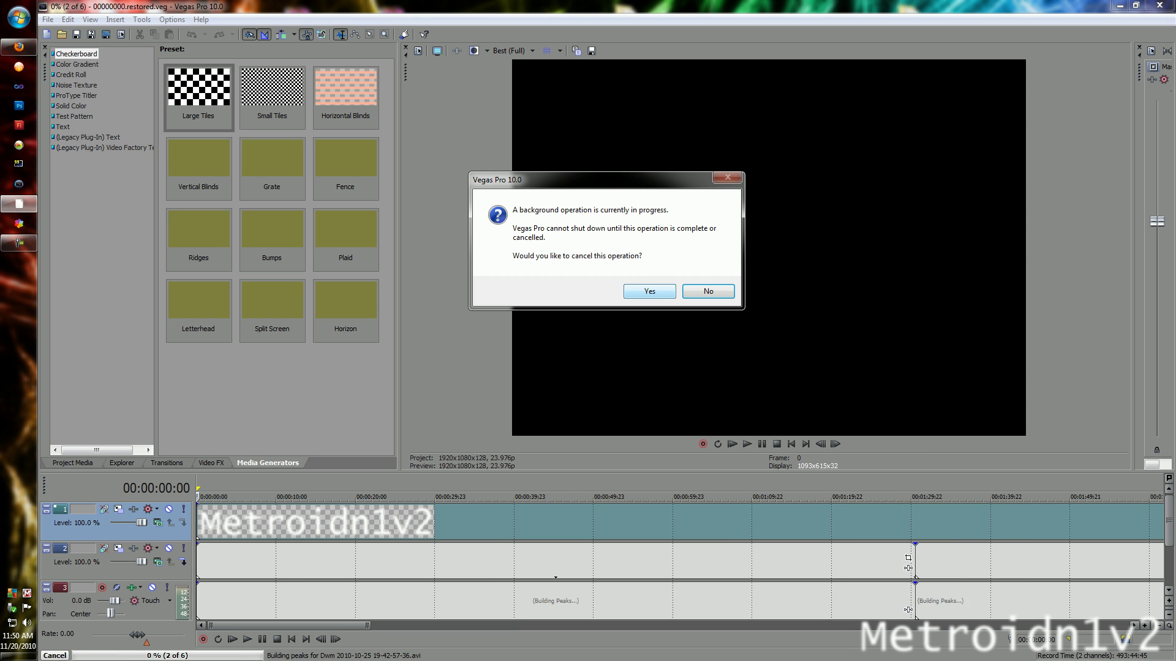
click(649, 291)
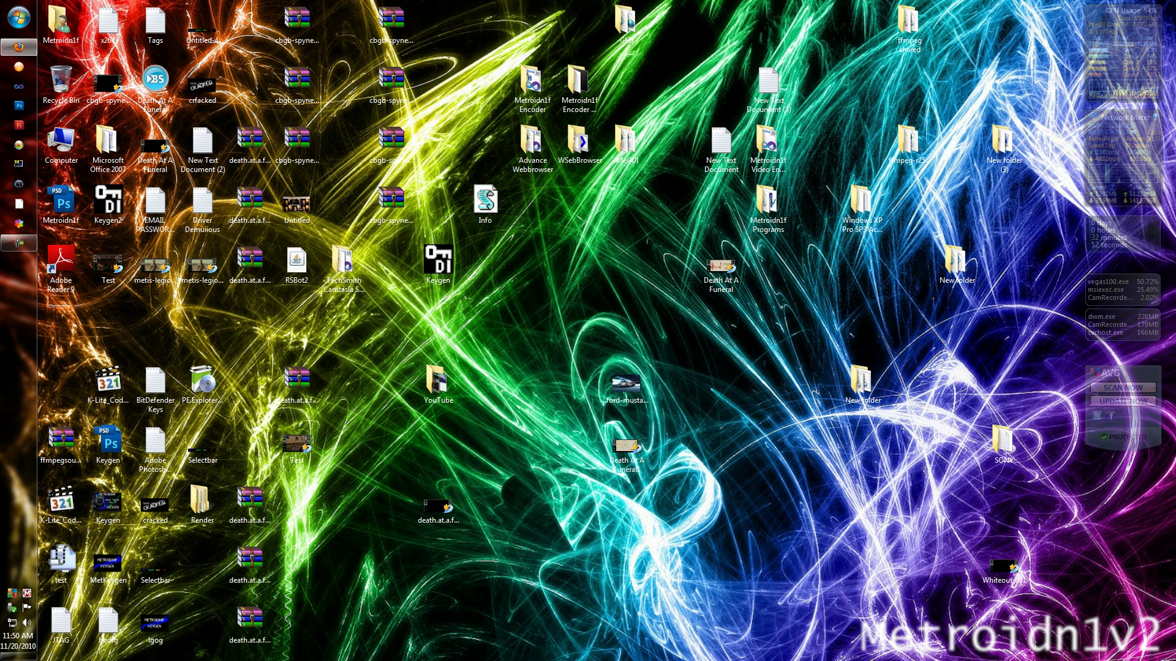